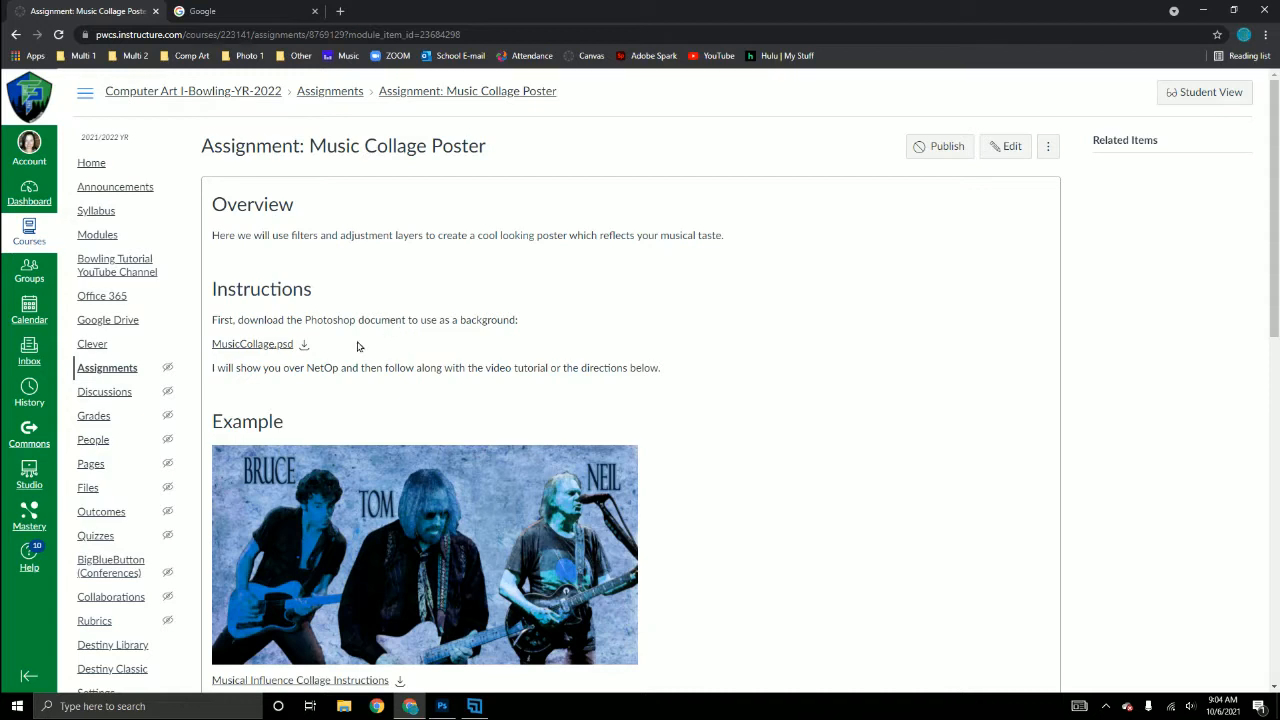
Download MusicCollage.psd from the assignment page, switch to Photoshop and open it from the Downloads folder.
left_click(305, 347)
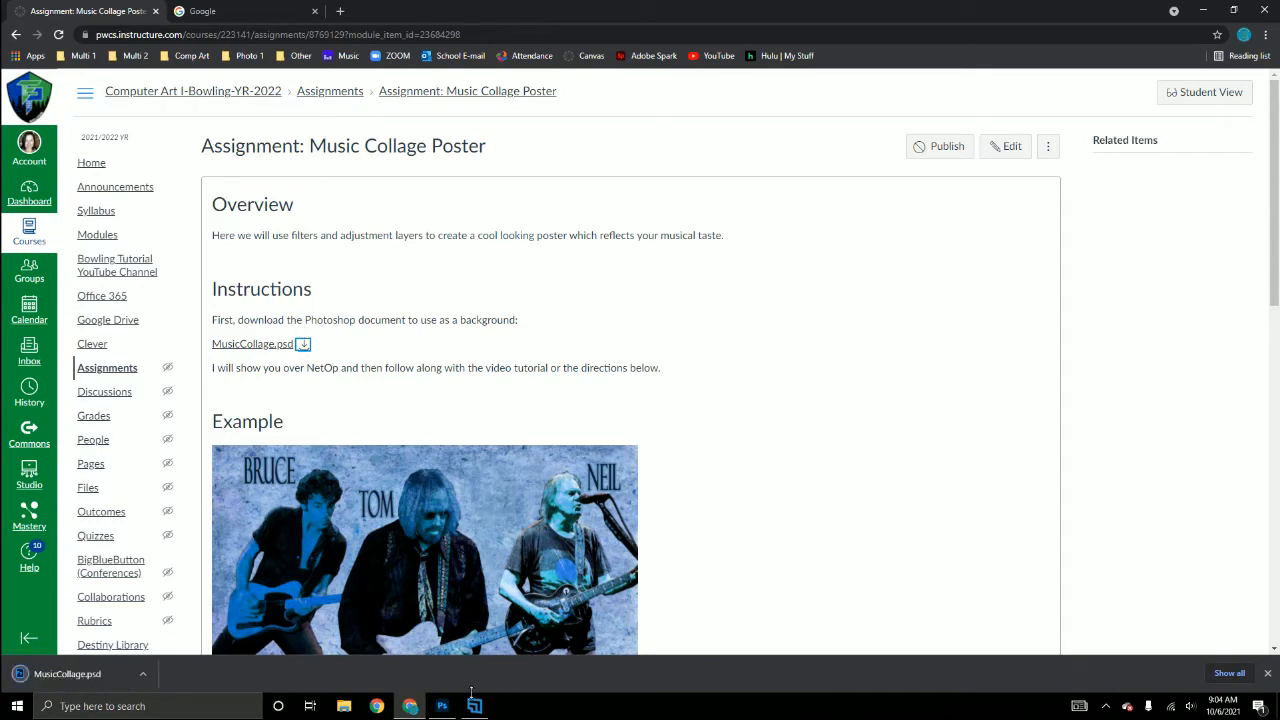
left_click(443, 706)
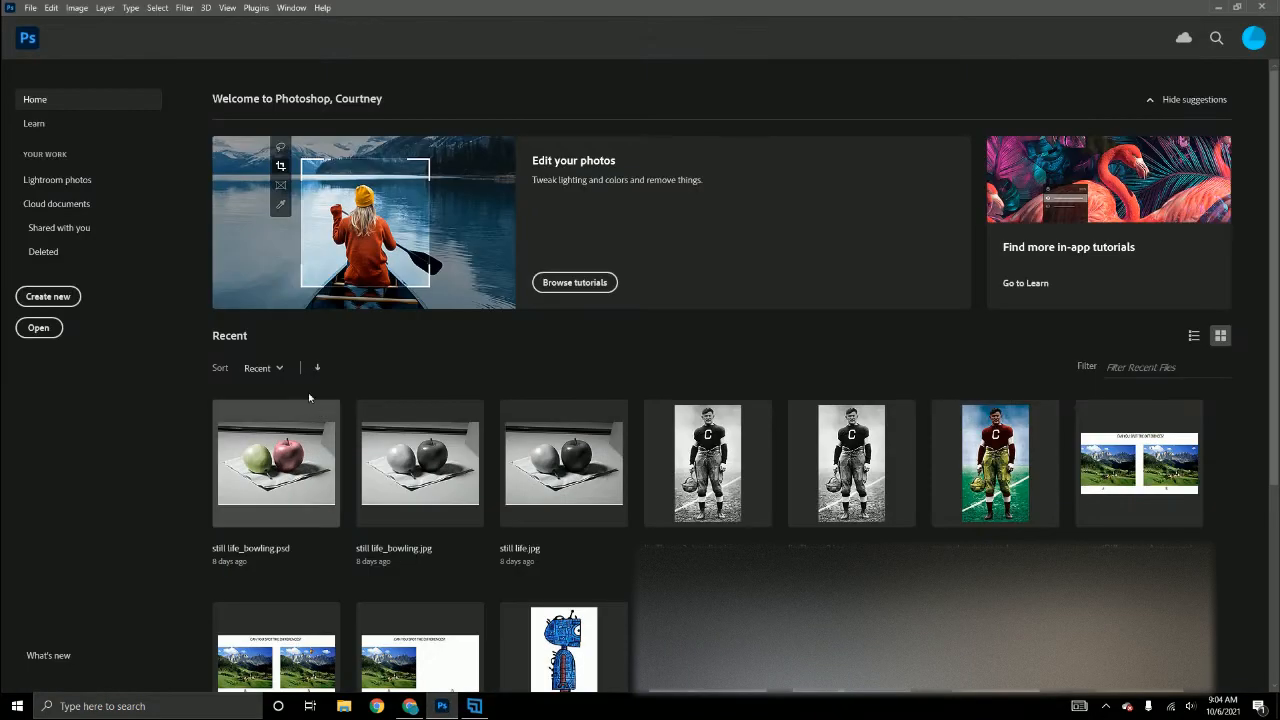
left_click(49, 336)
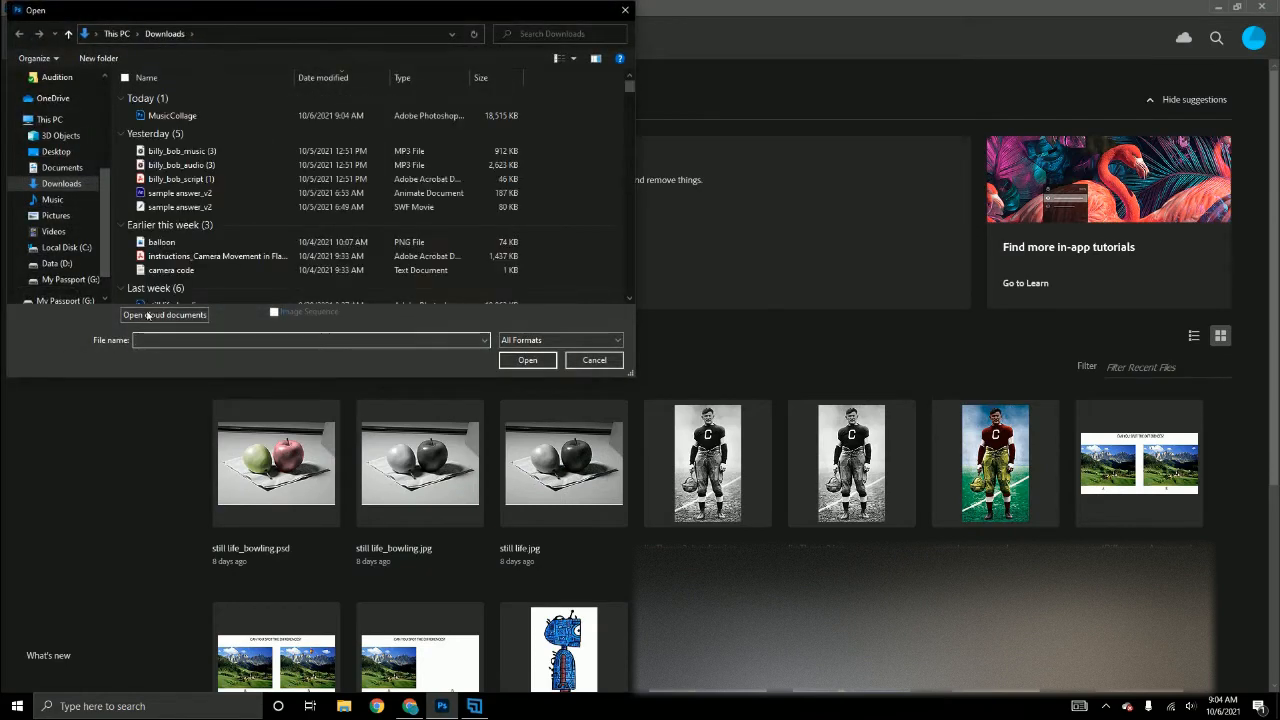
left_click(172, 115)
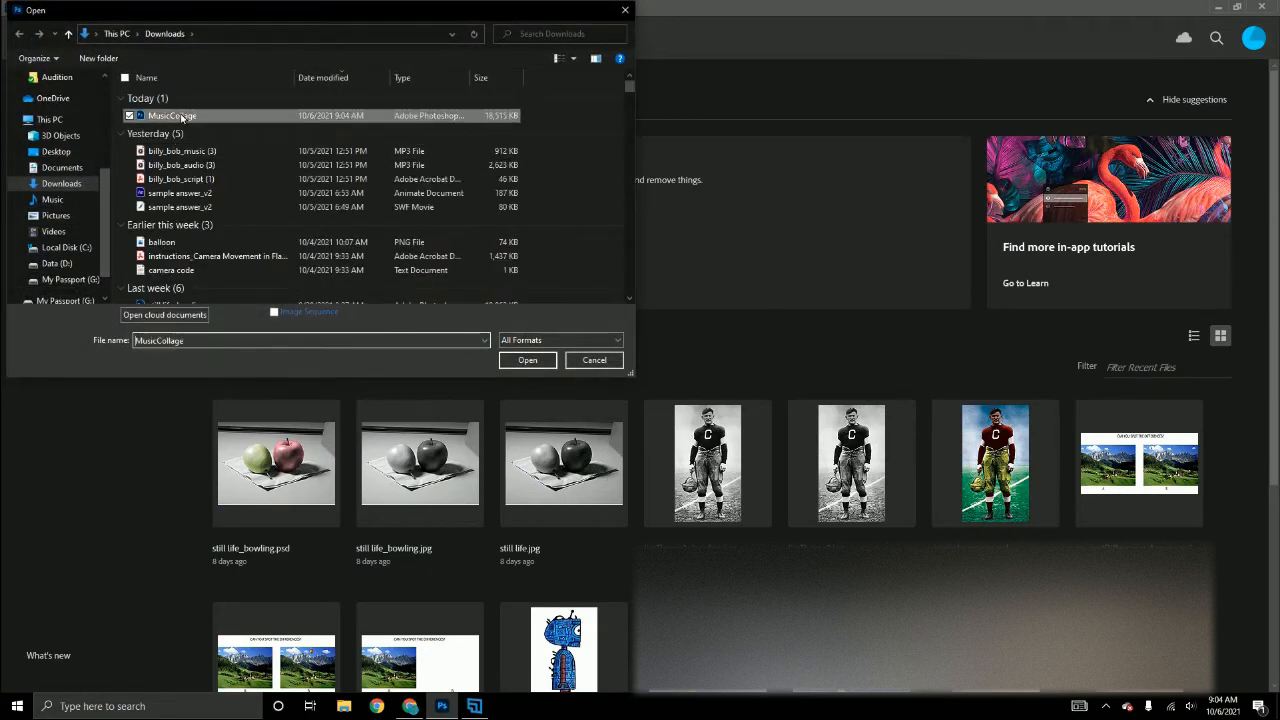
left_click(538, 362)
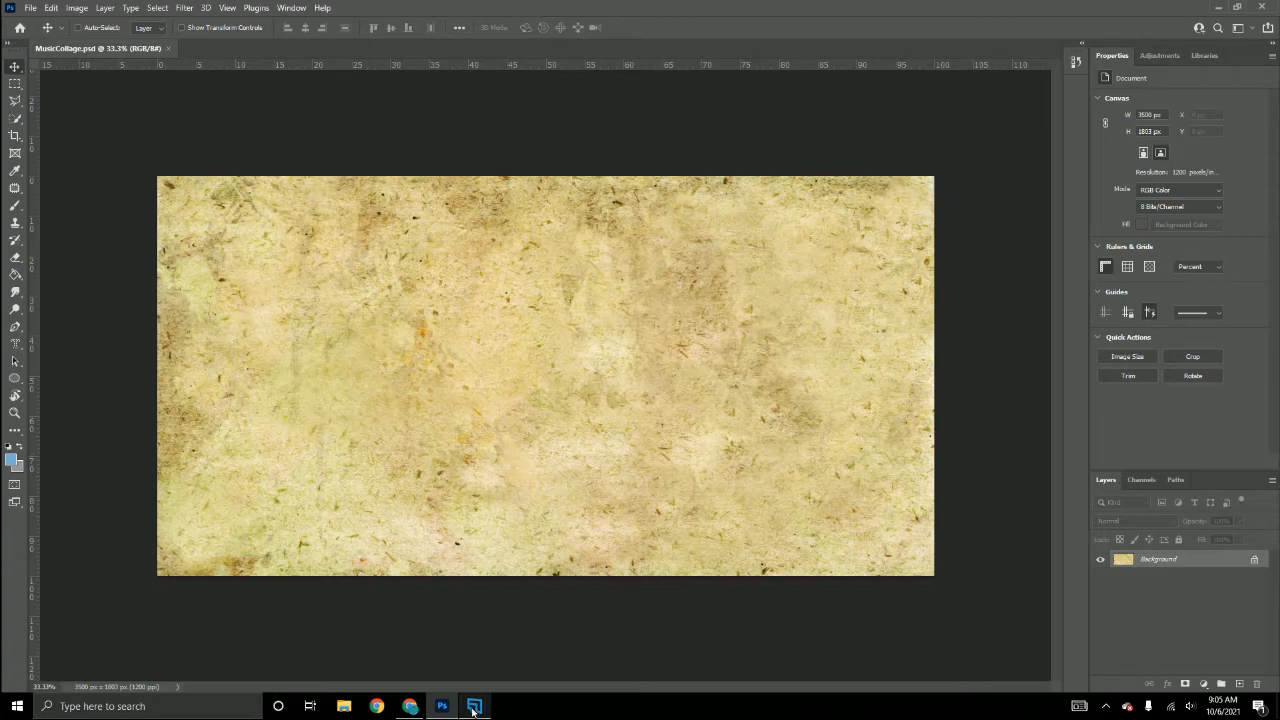
Switch to Chrome and search Google Images for "tom petty".
left_click(410, 706)
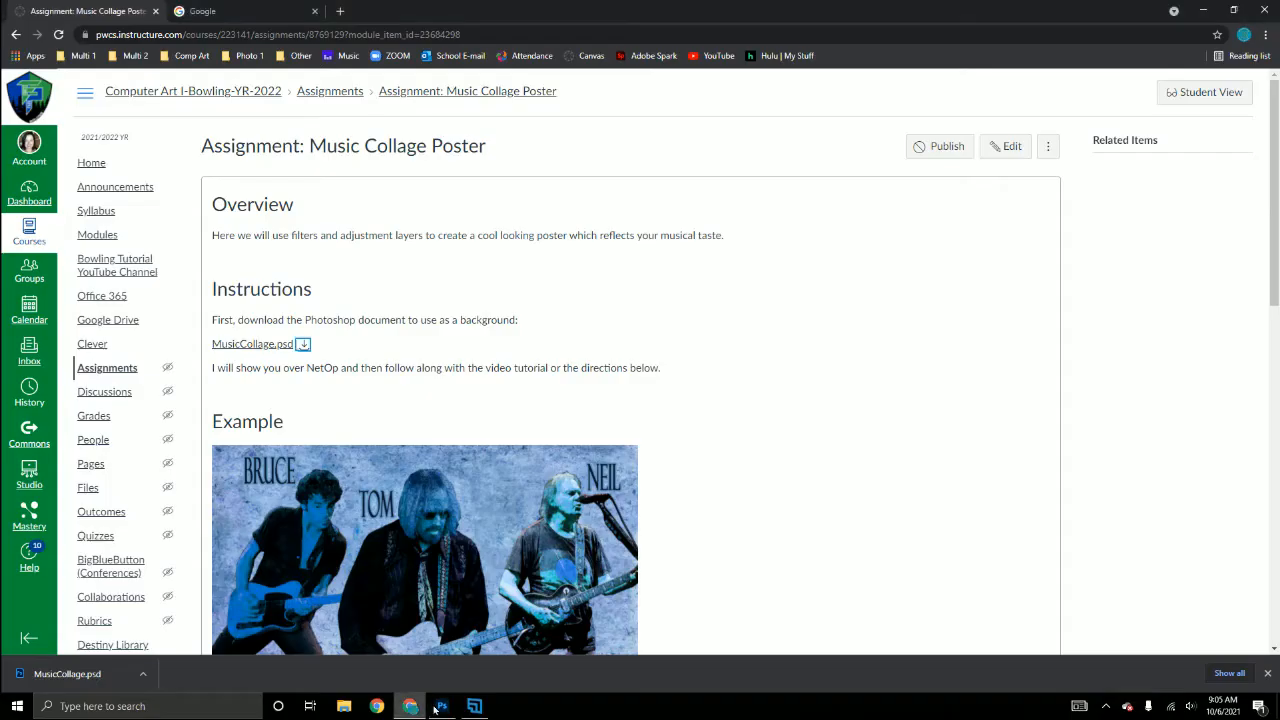
left_click(236, 12)
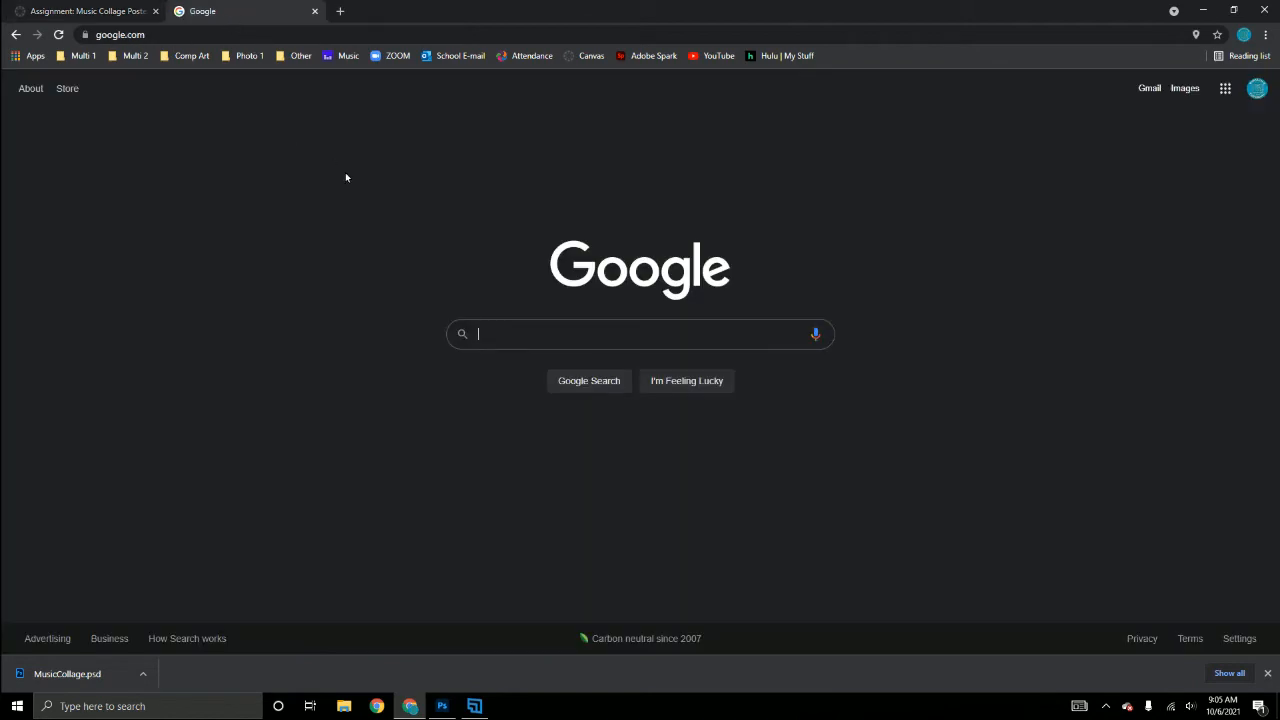
left_click(492, 333)
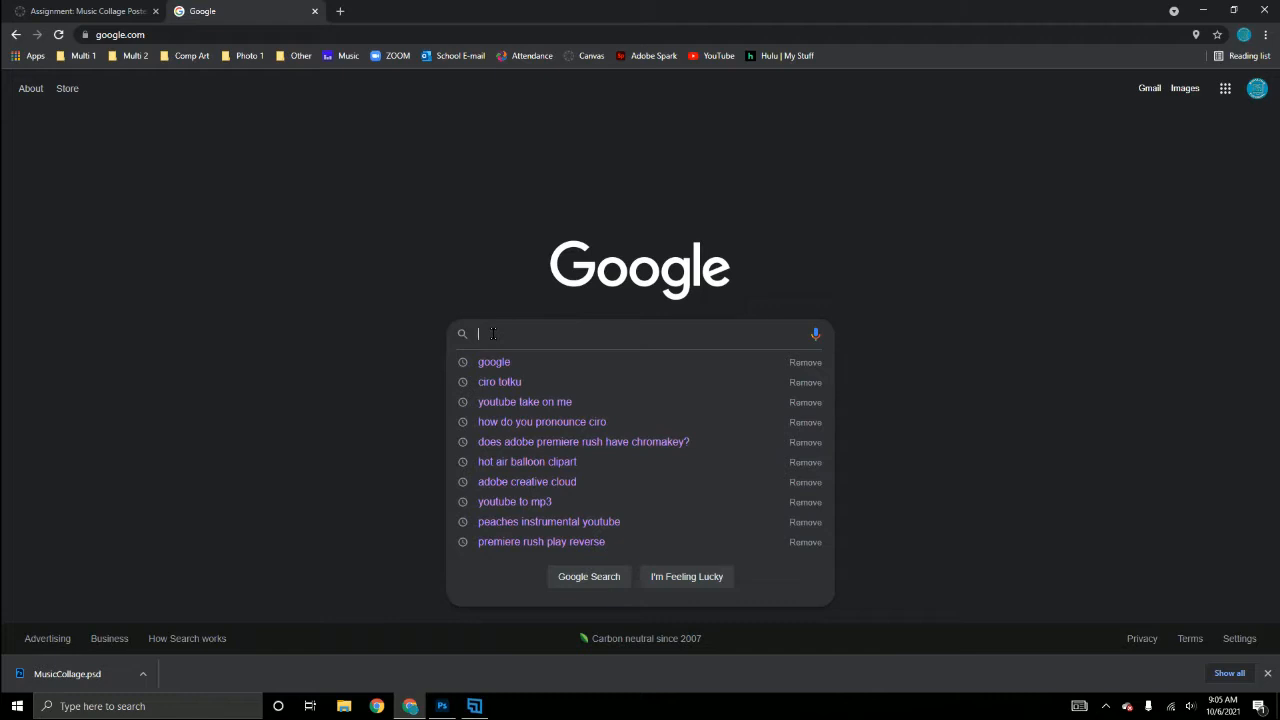
type("tom")
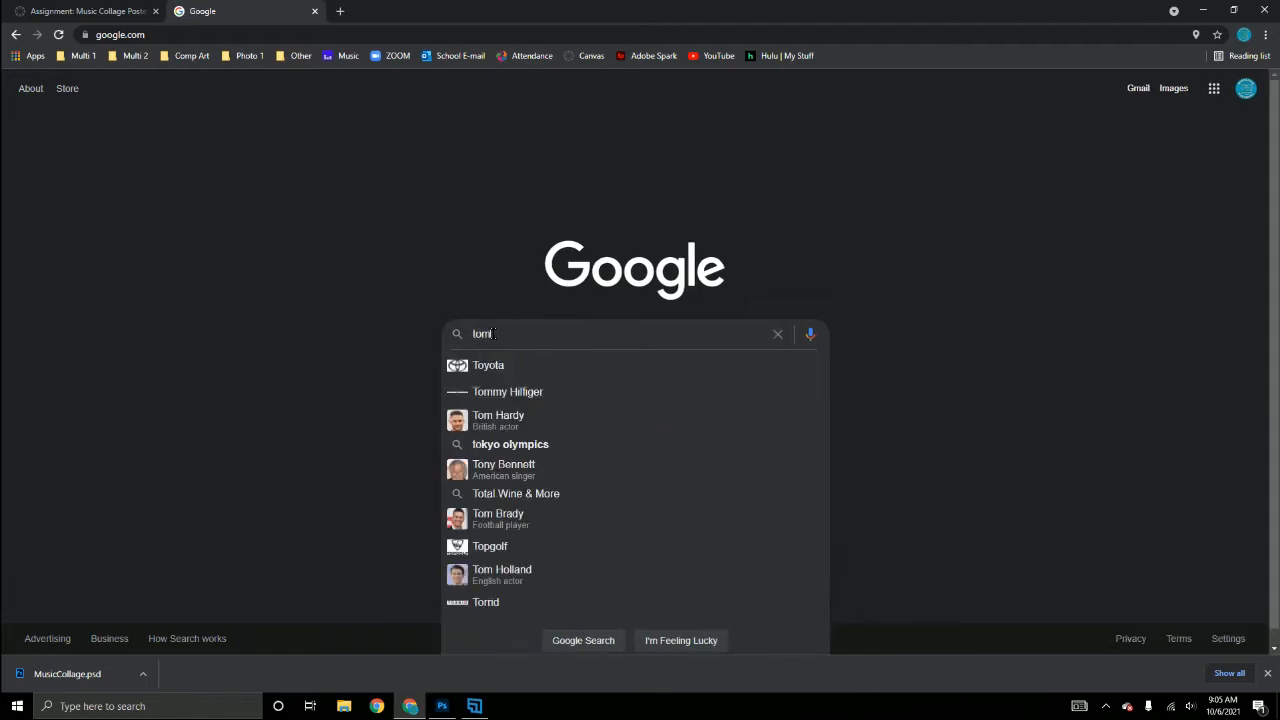
type(" petty")
key("Return")
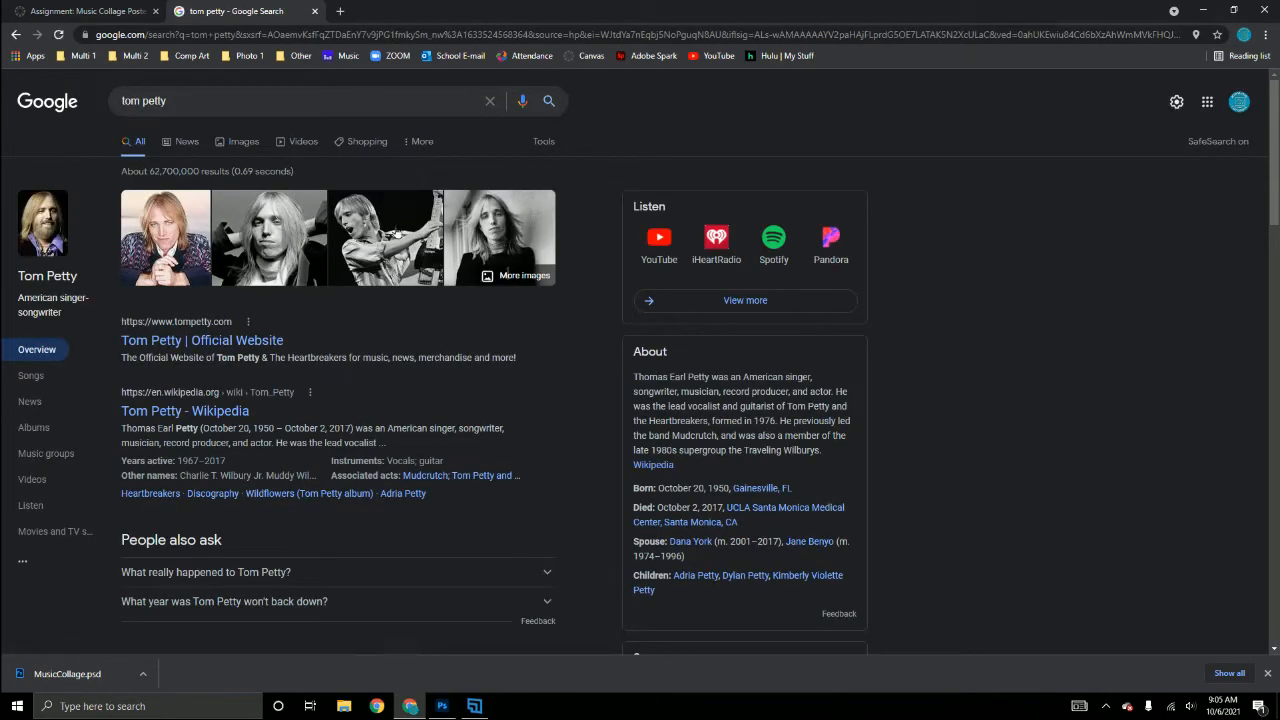
left_click(248, 145)
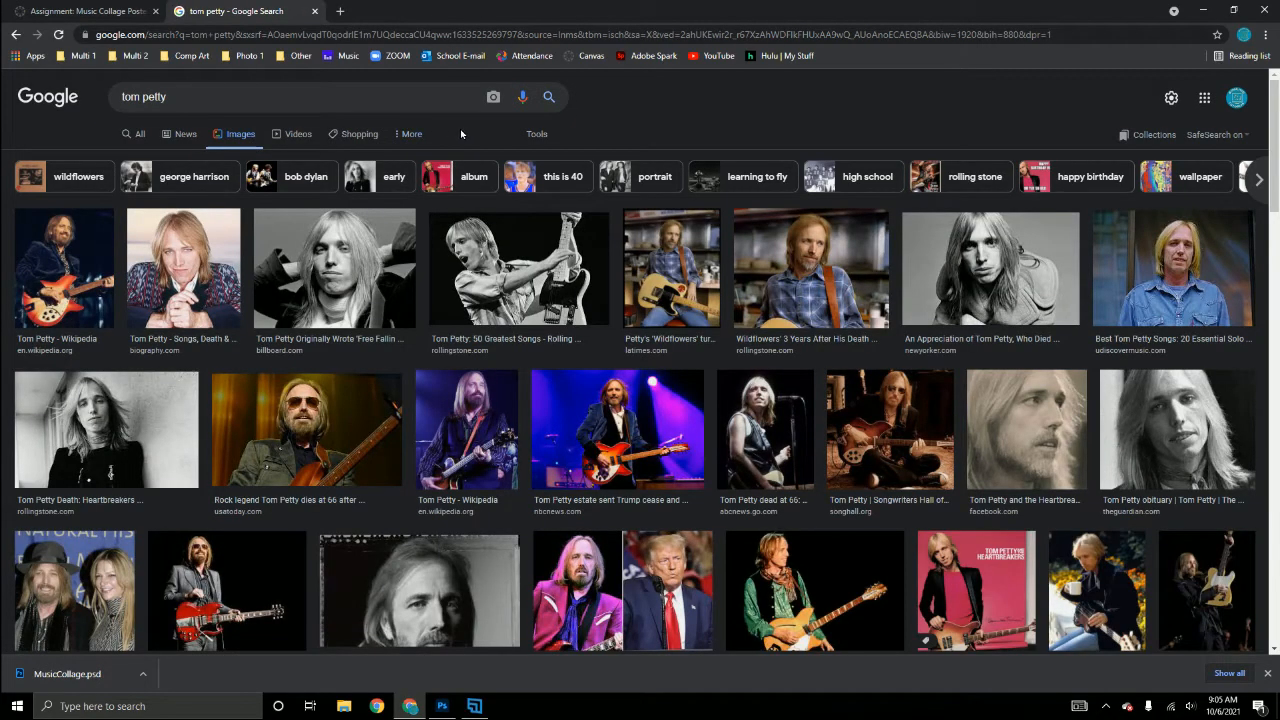
Filter the image results to the Large size.
left_click(538, 135)
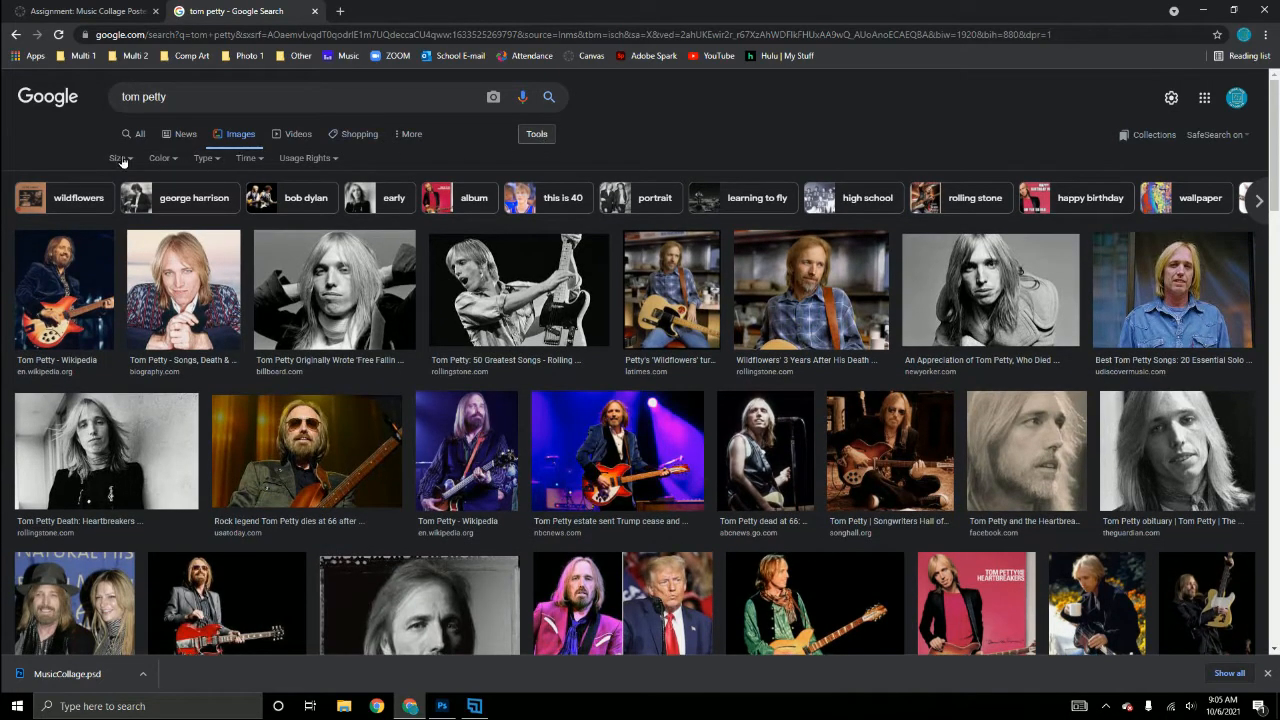
left_click(121, 160)
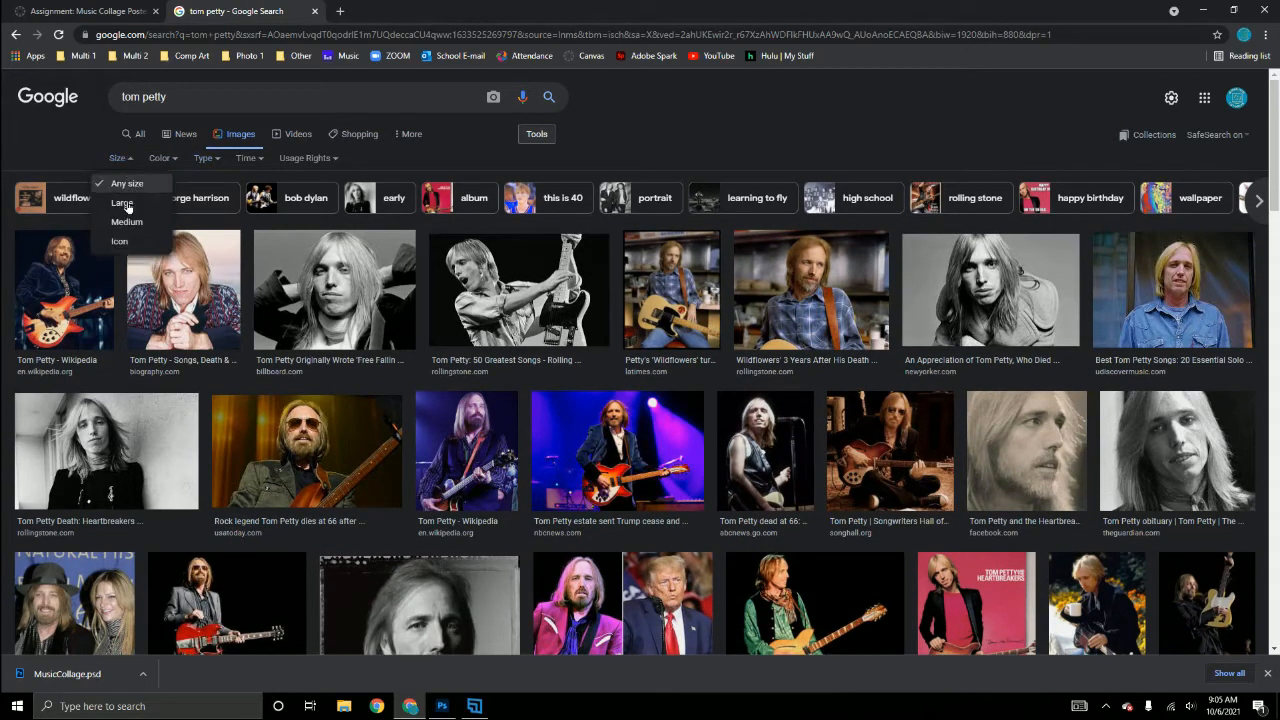
left_click(122, 204)
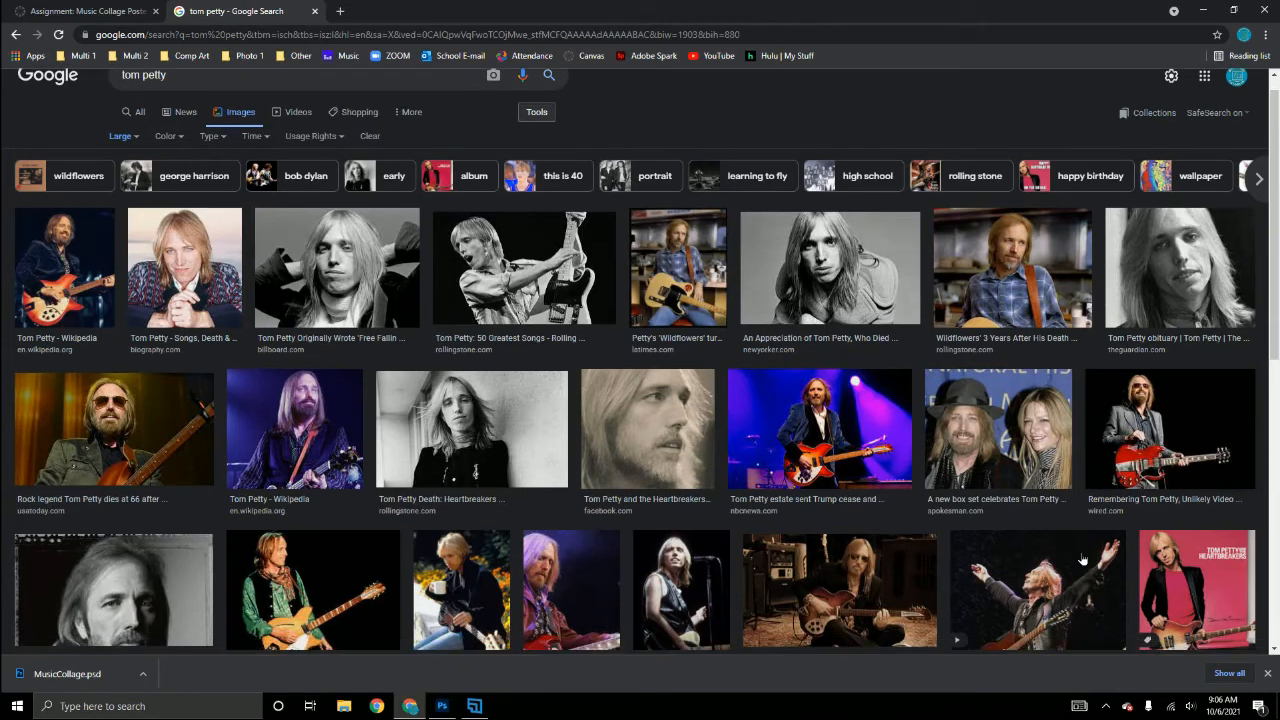
Save the black-and-white Rolling Stone photo of Tom Petty raising his guitar to the Downloads folder as a JPEG.
scroll(1120, 500, "down", 1)
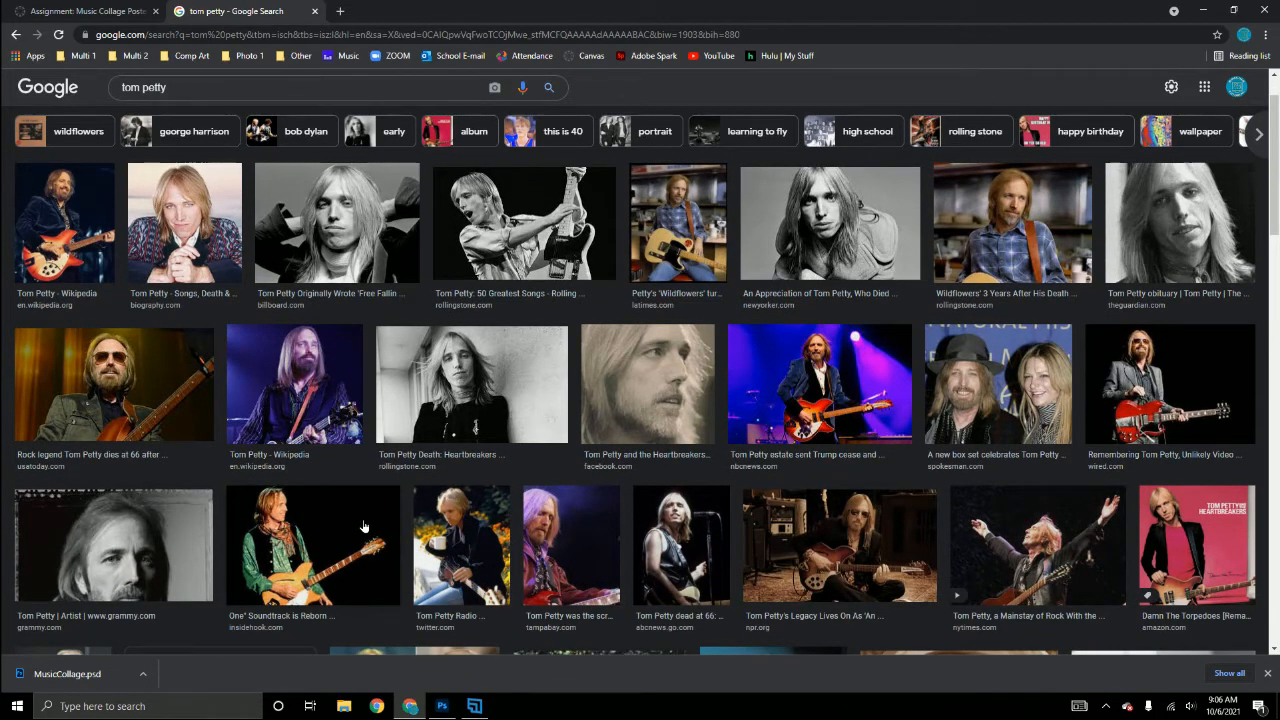
left_click(500, 224)
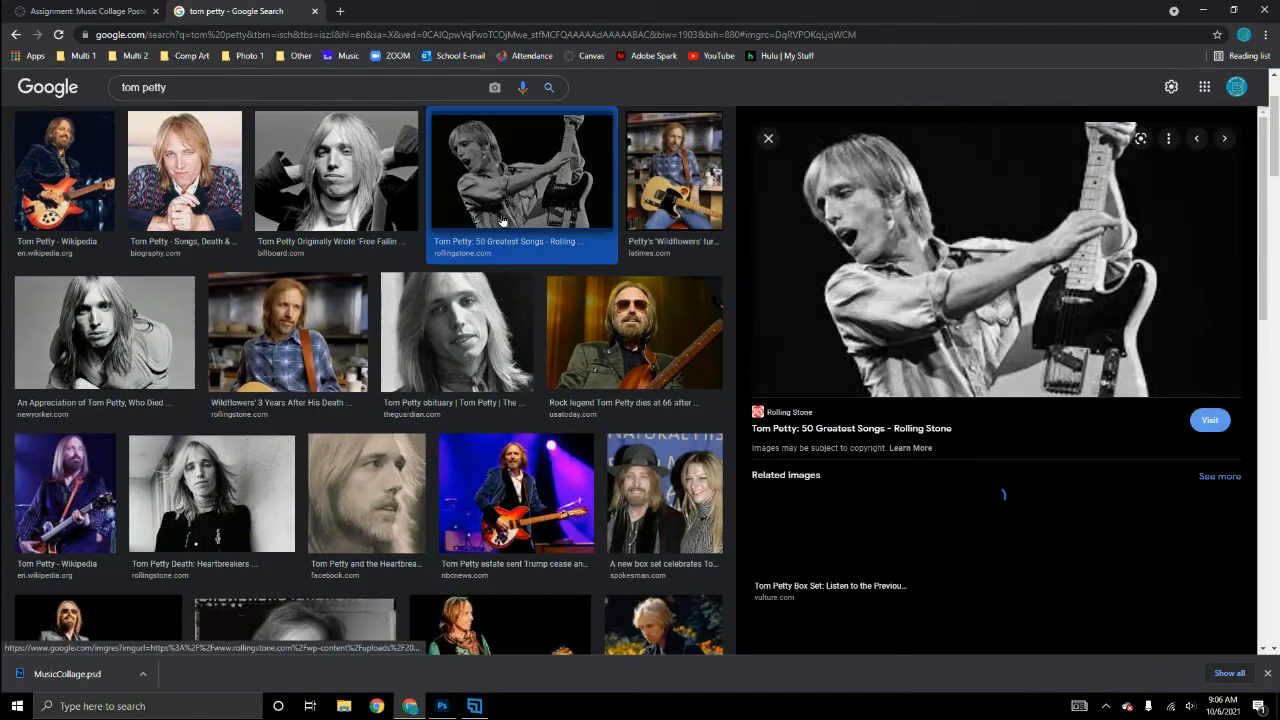
right_click(870, 230)
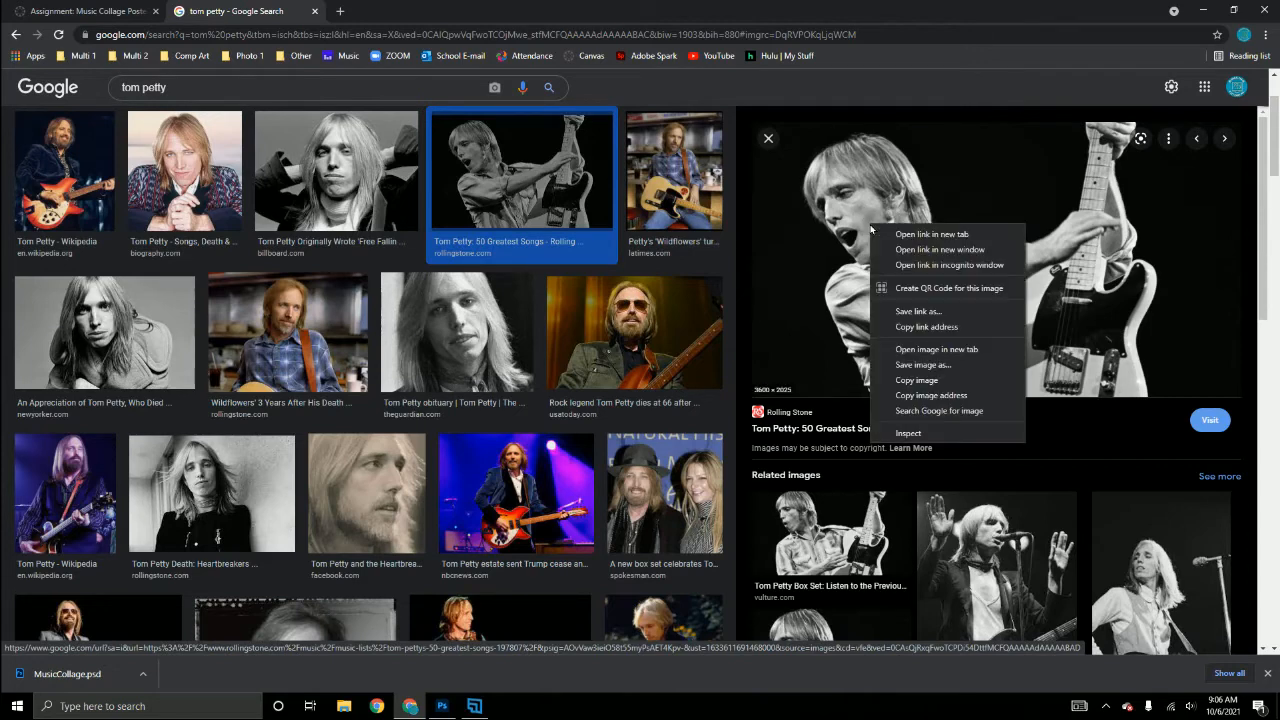
left_click(922, 365)
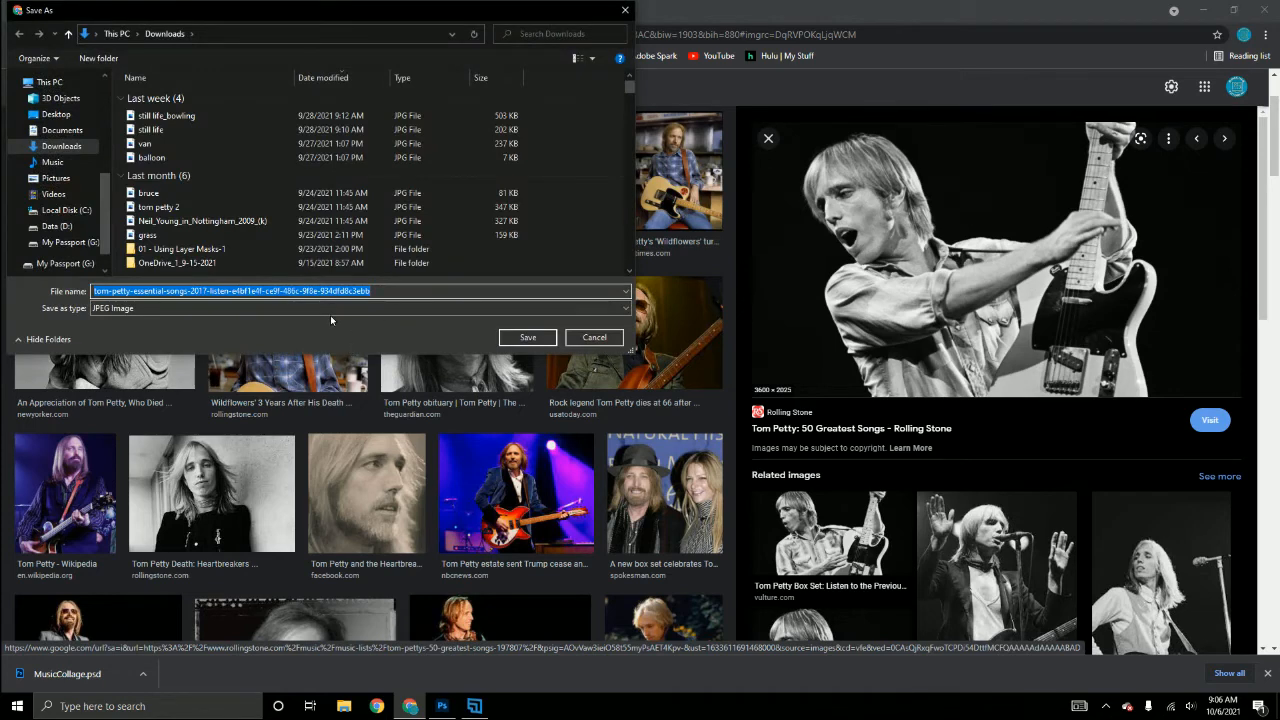
left_click(528, 338)
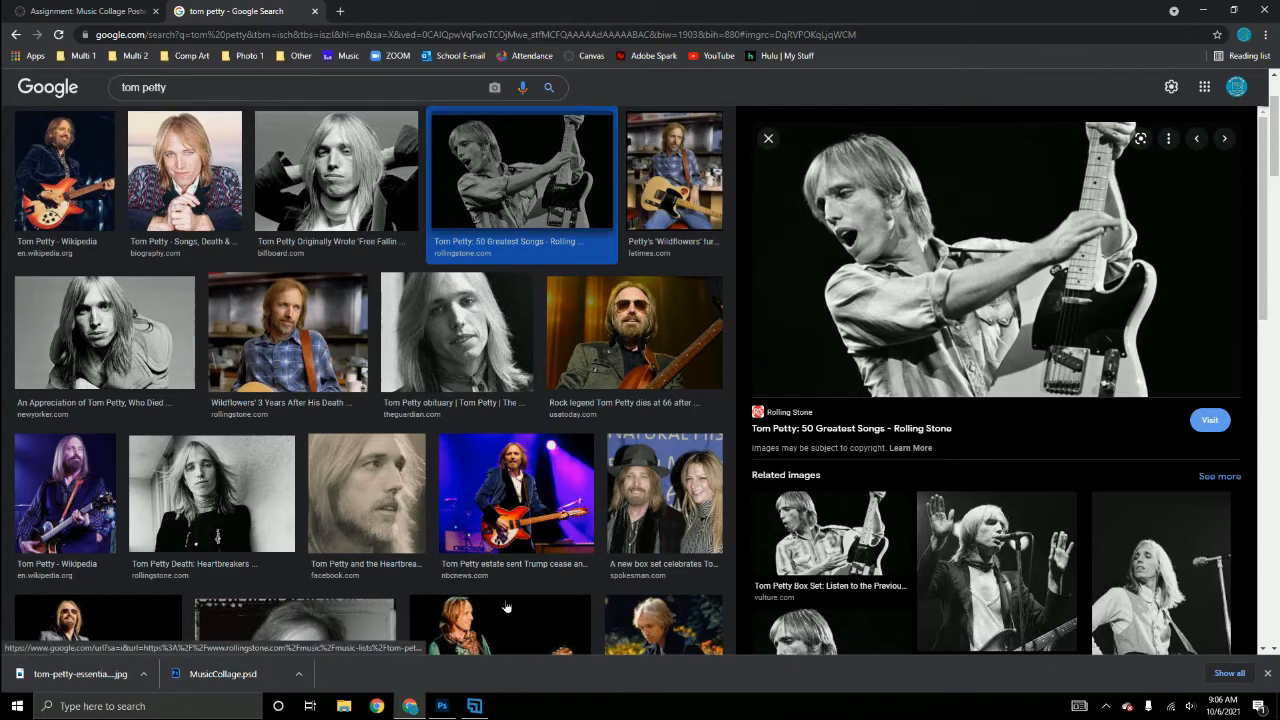
Switch to Photoshop and place the bruce JPG from Downloads as an embedded image in MusicCollage.psd.
left_click(443, 706)
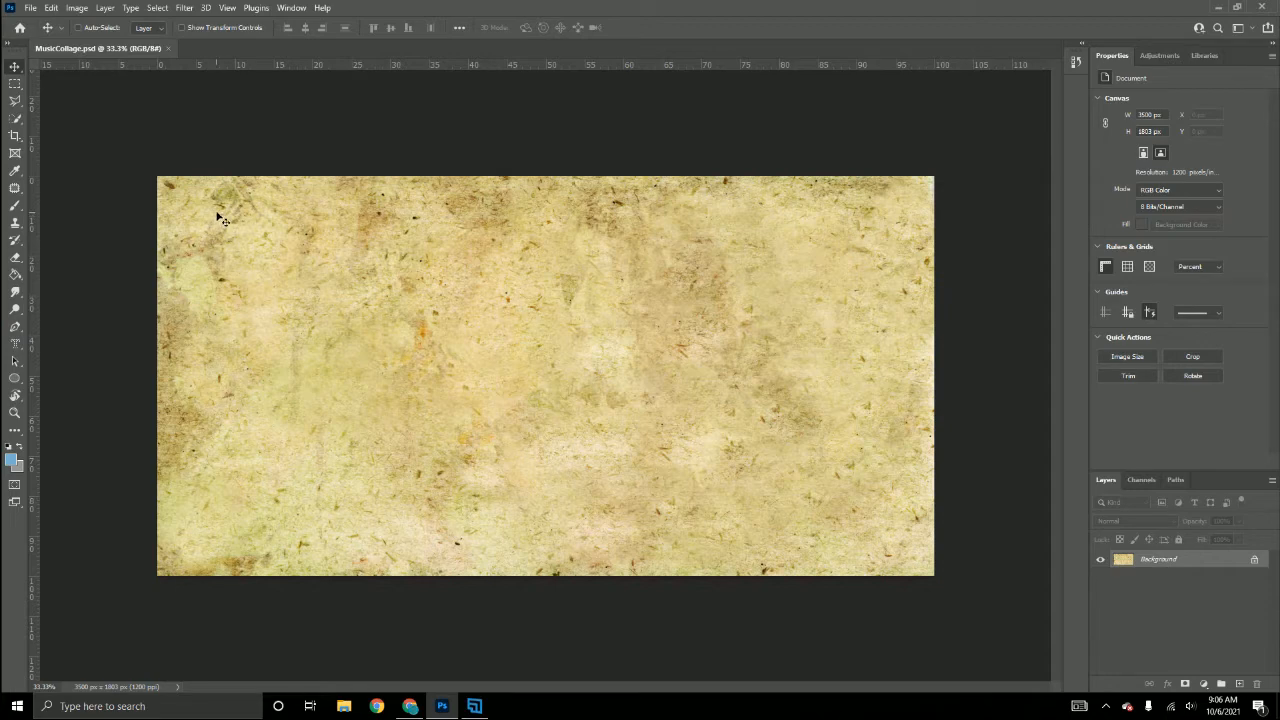
left_click(31, 9)
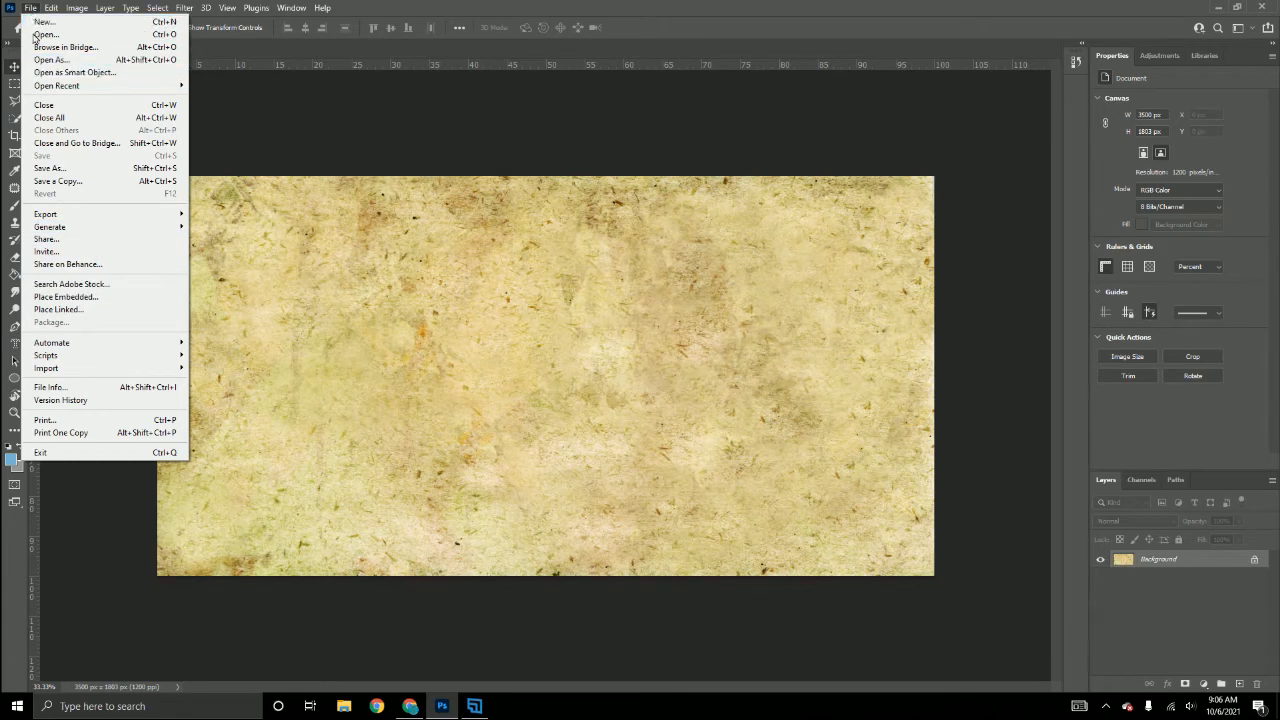
left_click(93, 297)
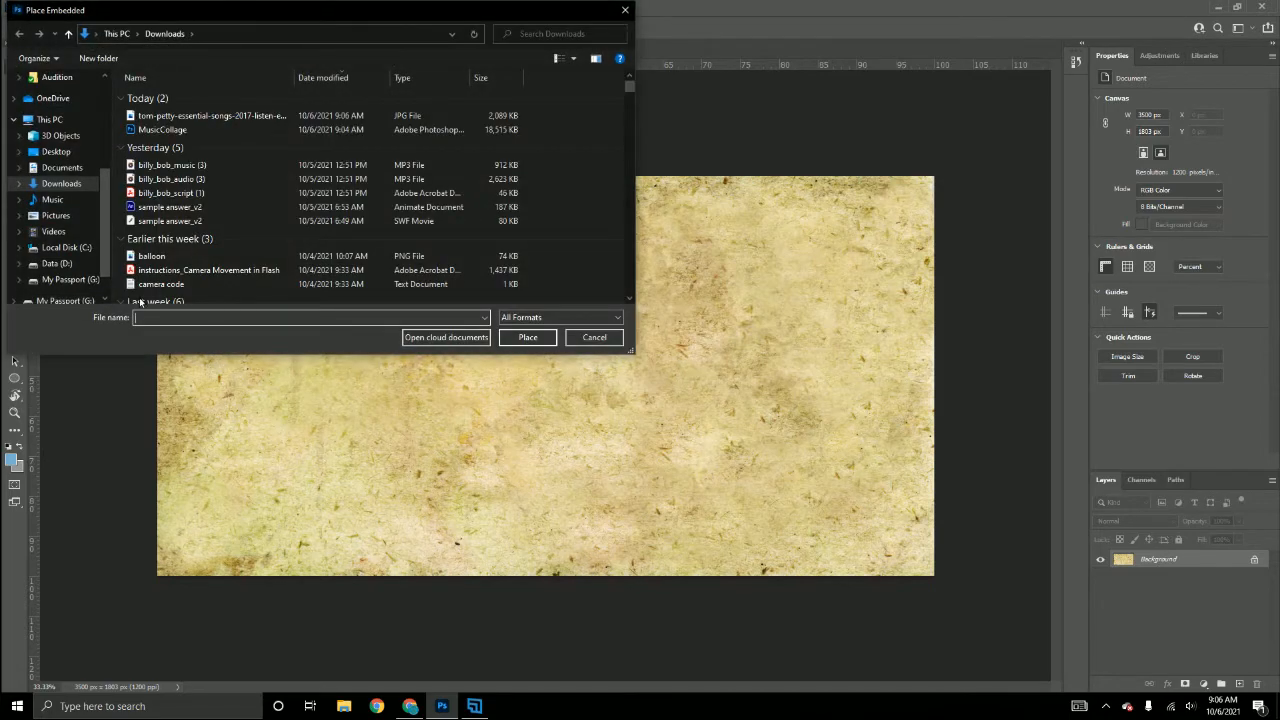
scroll(222, 248, "down", 6)
scroll(223, 248, "down", 1)
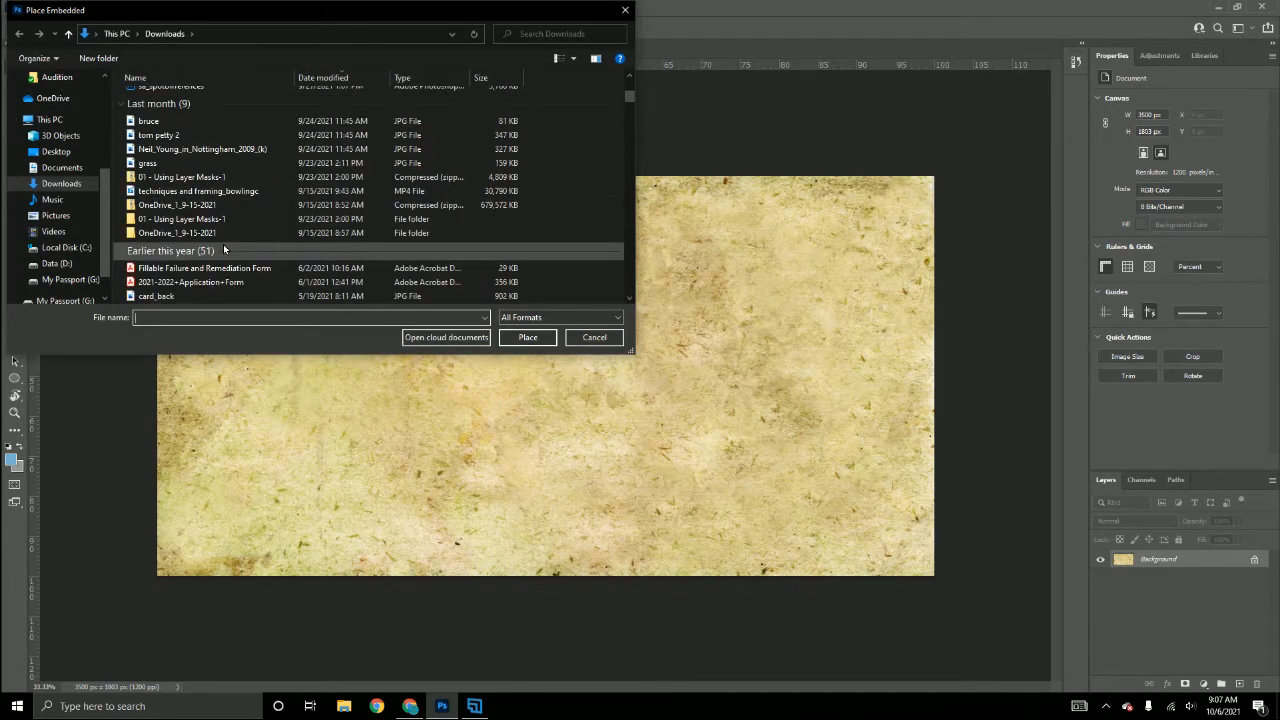
left_click(165, 122)
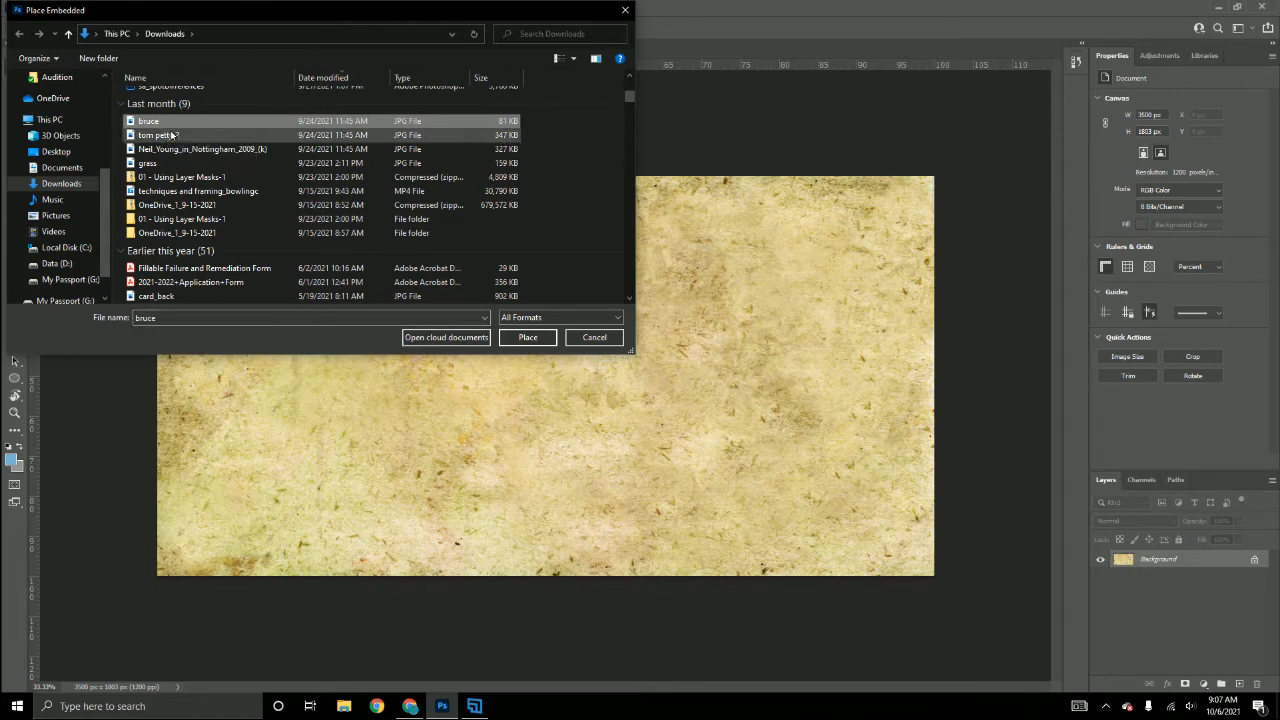
left_click(177, 150)
left_click(170, 121)
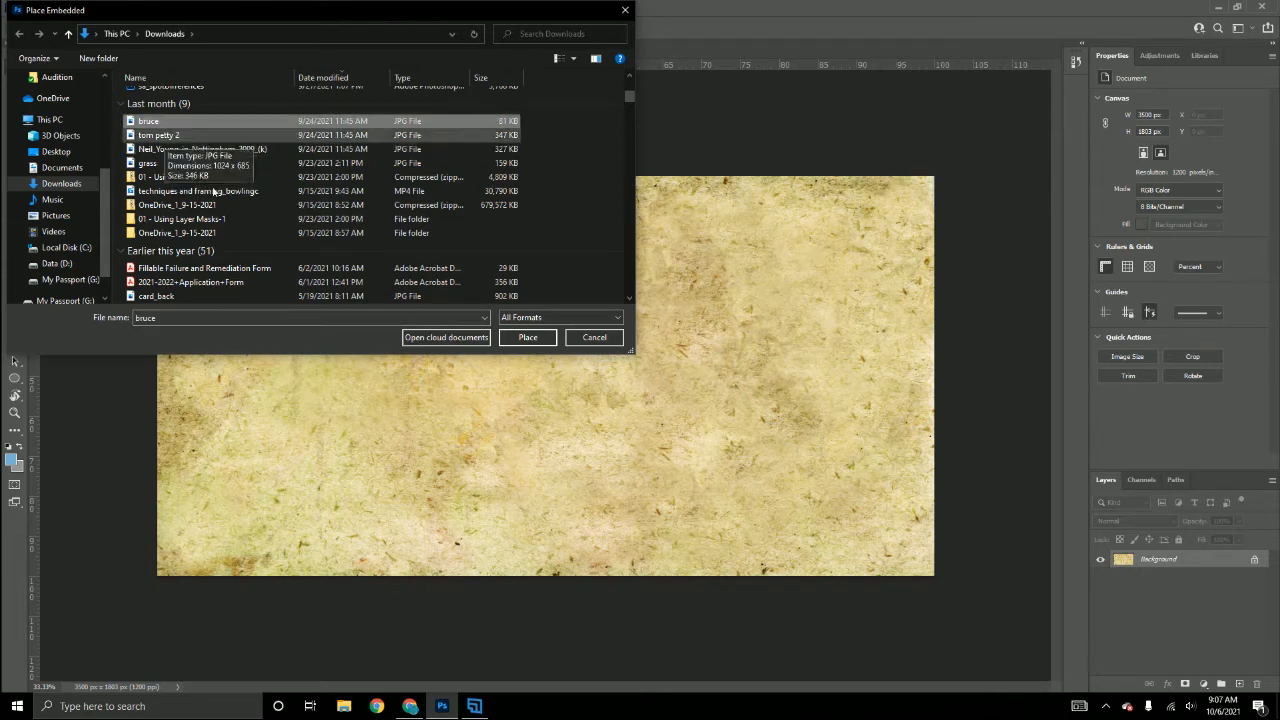
left_click(528, 337)
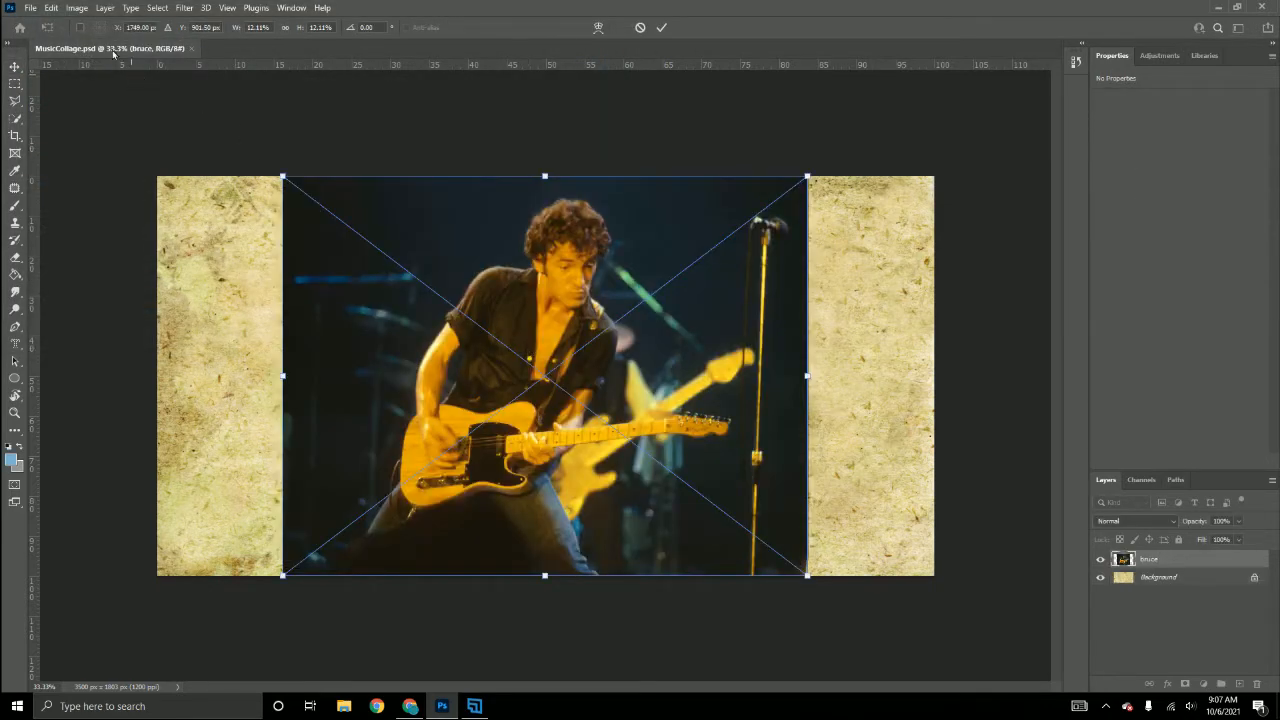
left_click(31, 8)
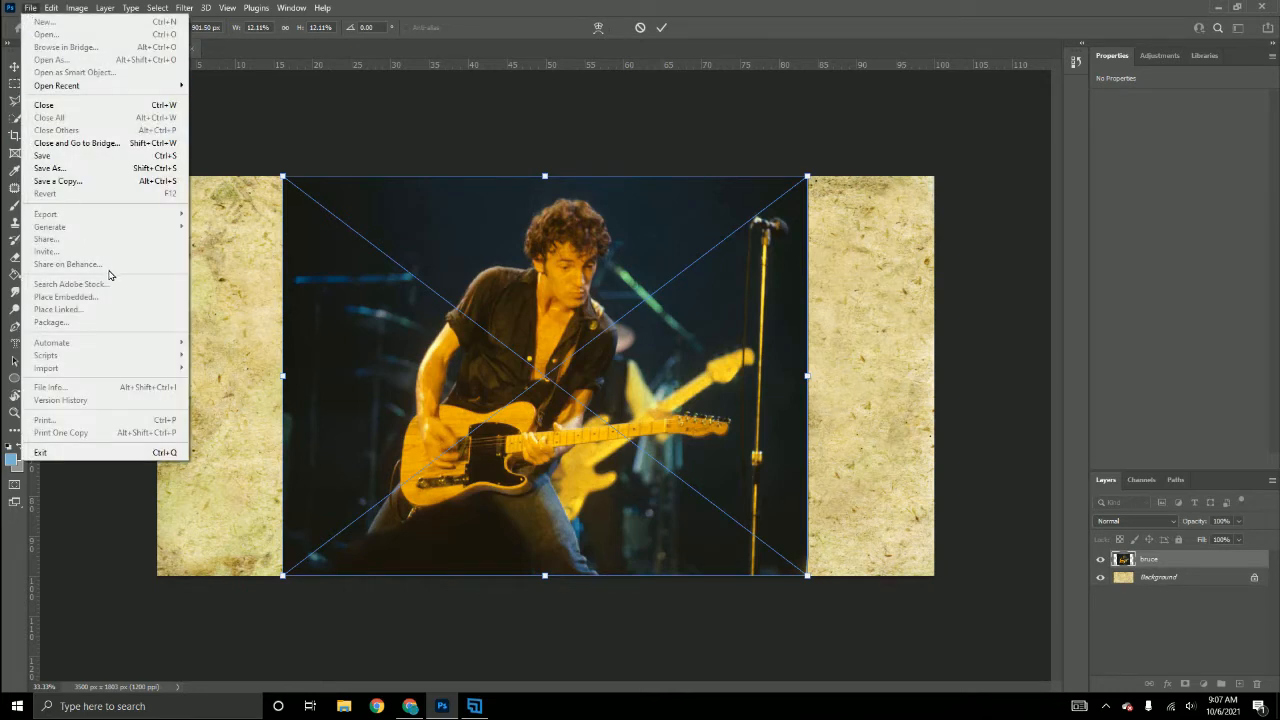
left_click(661, 27)
left_click(661, 27)
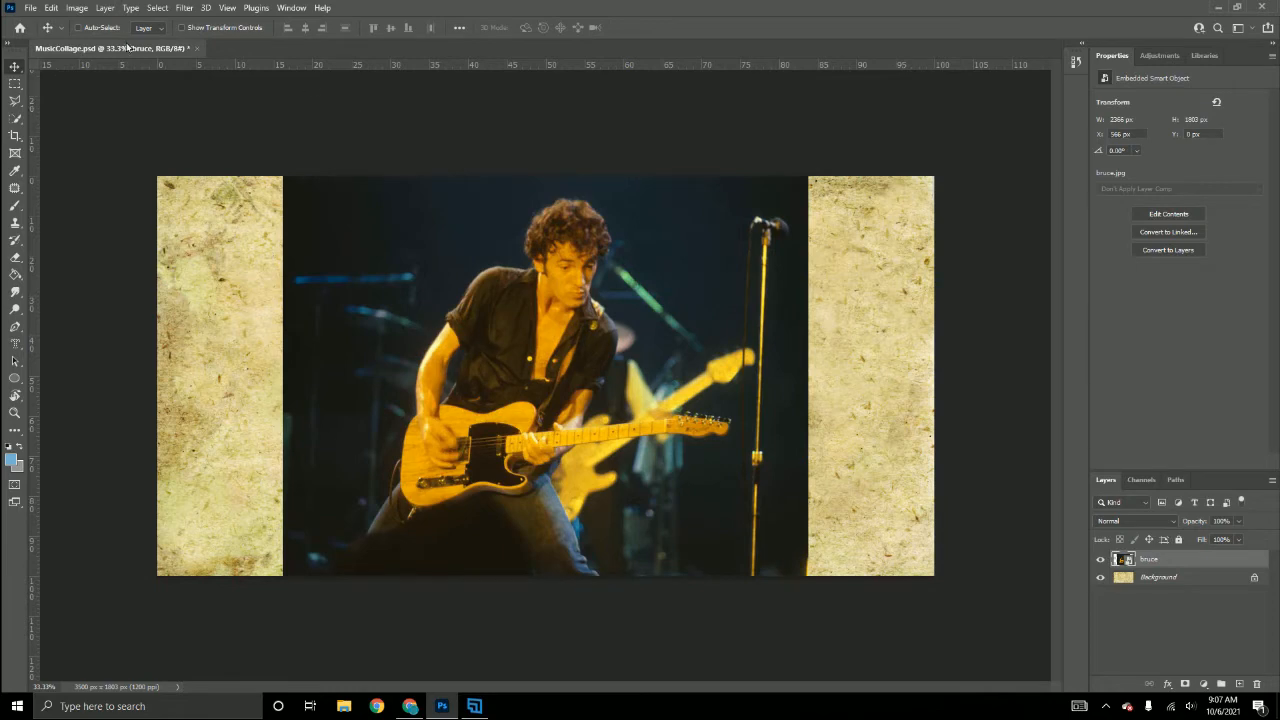
Place the "tom petty 2" JPG from Downloads as an embedded image above the bruce layer.
left_click(31, 8)
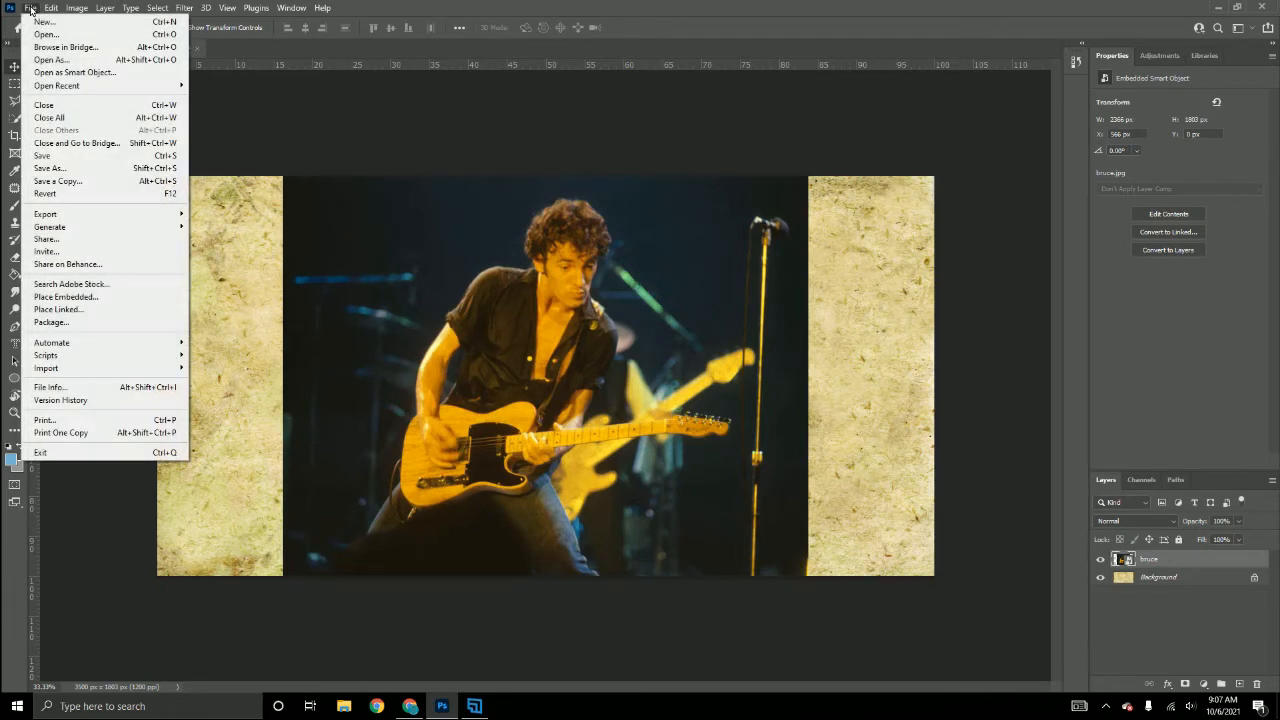
left_click(42, 297)
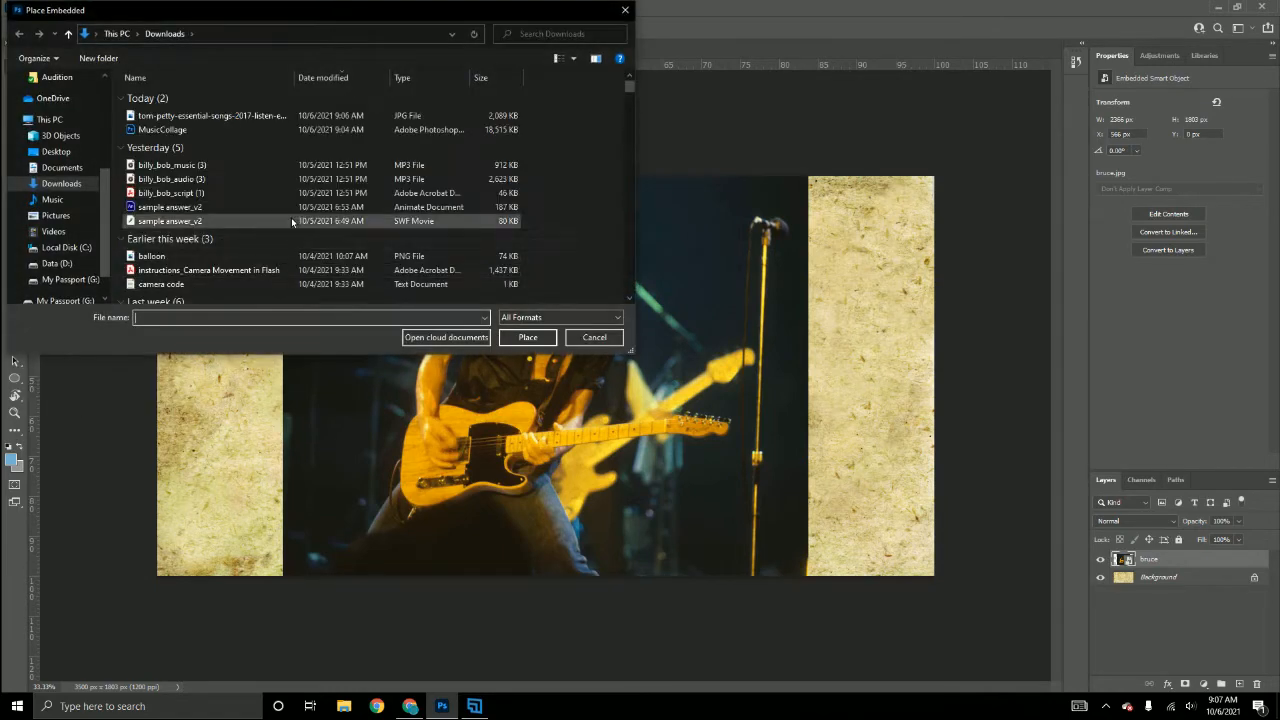
scroll(291, 221, "down", 5)
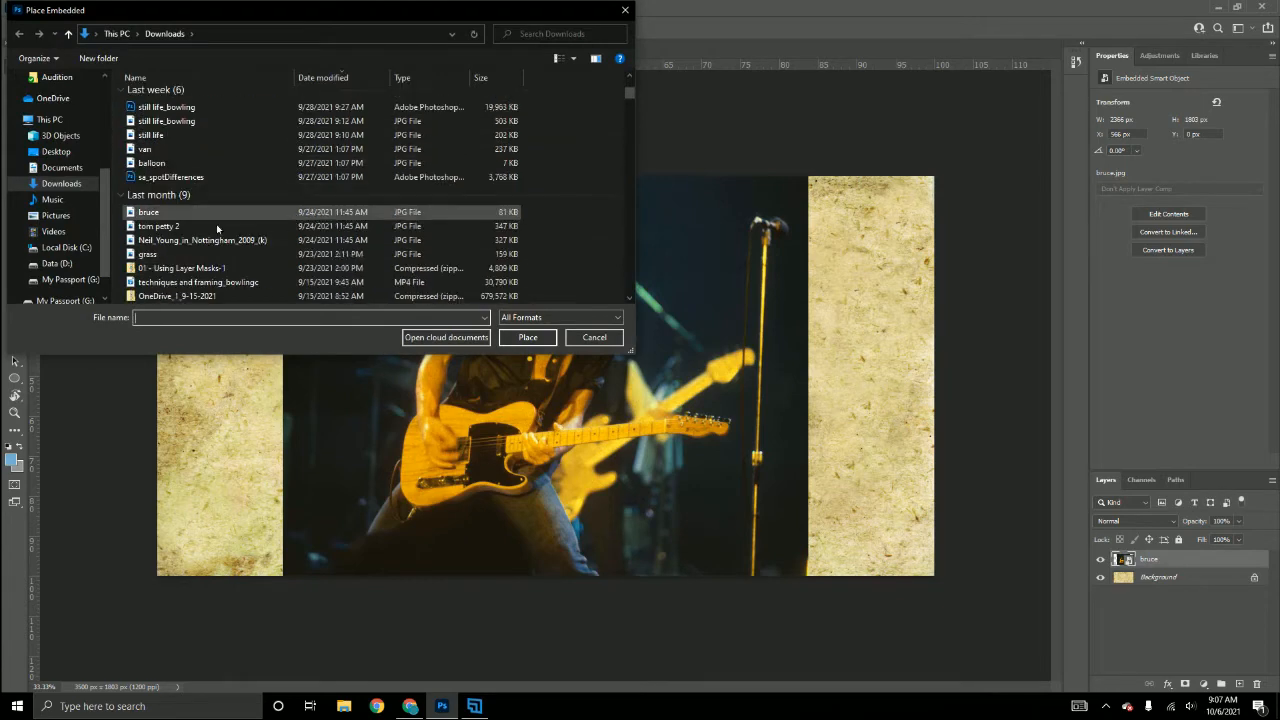
left_click(216, 226)
left_click(521, 338)
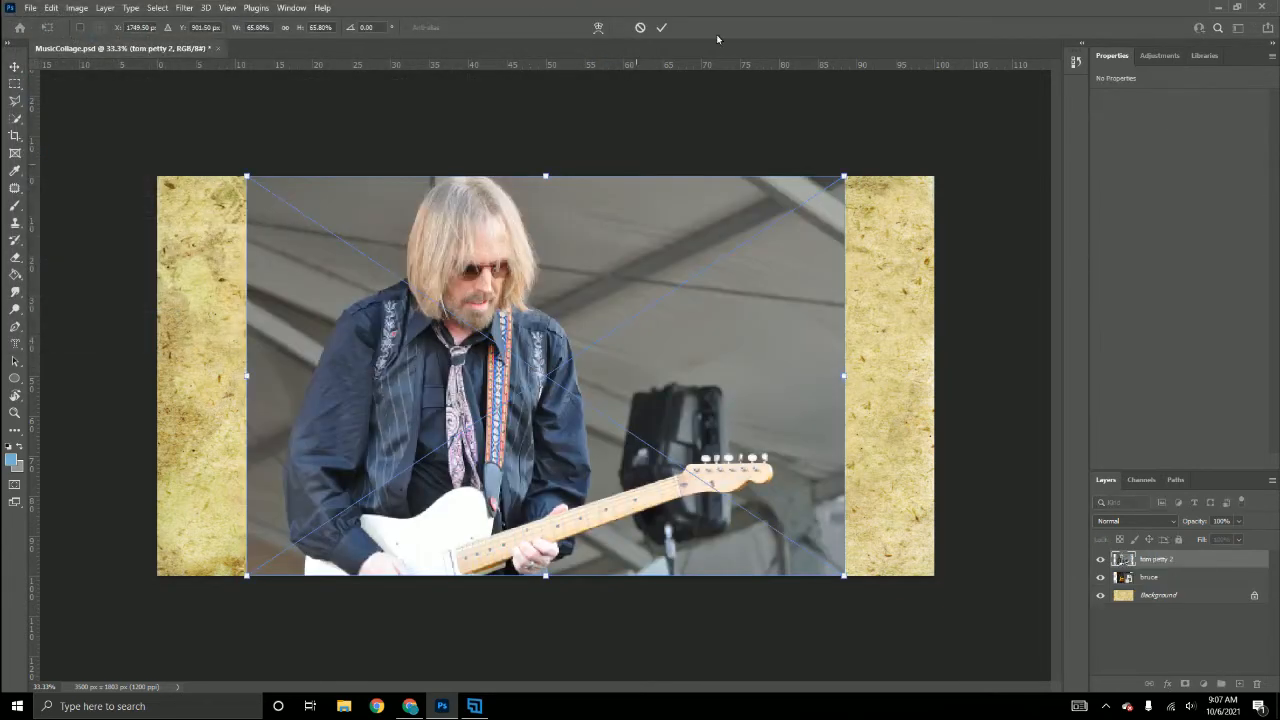
left_click(660, 27)
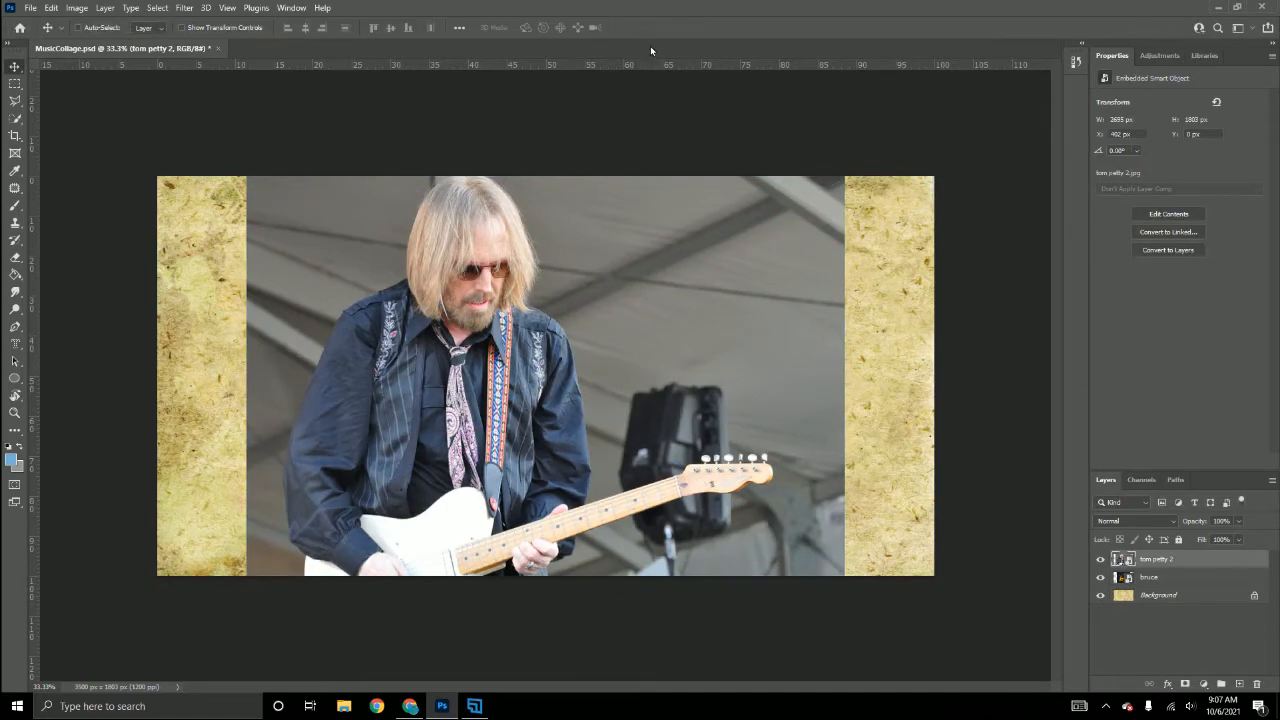
Place the Neil_Young_in_Nottingham_2009_(k) JPG from Downloads as an embedded image above the tom petty 2 layer.
left_click(30, 7)
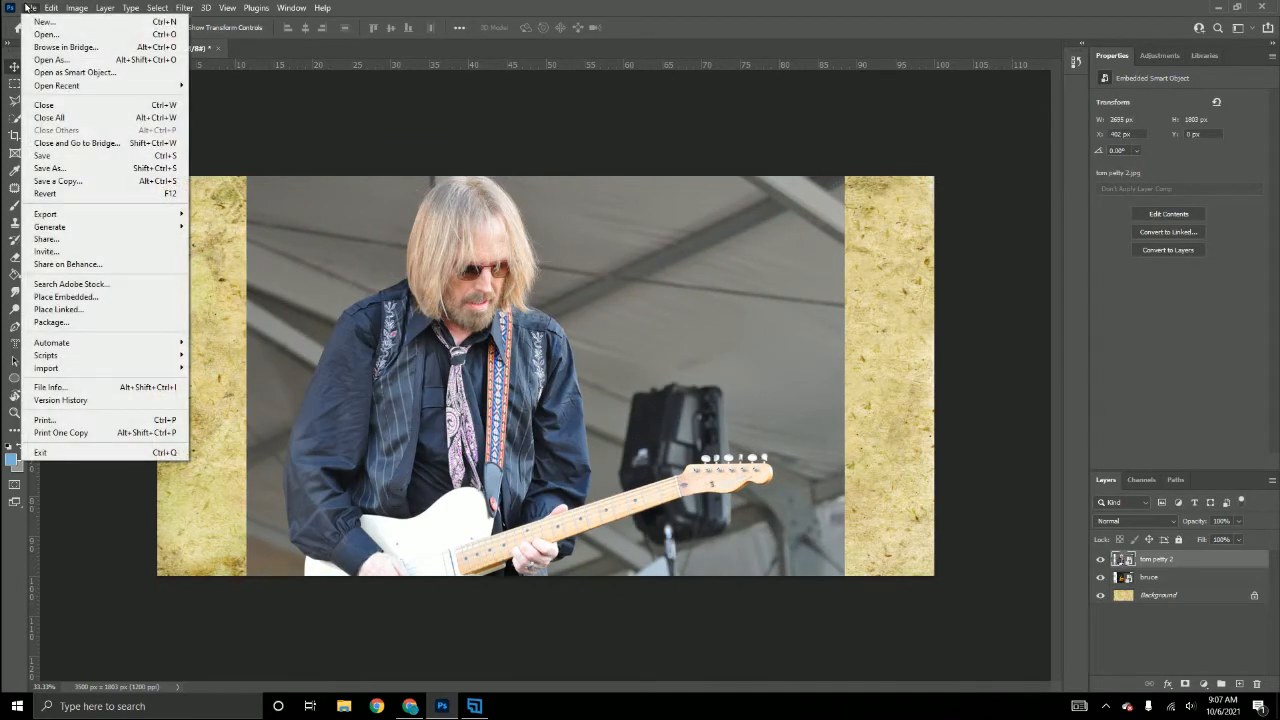
left_click(72, 297)
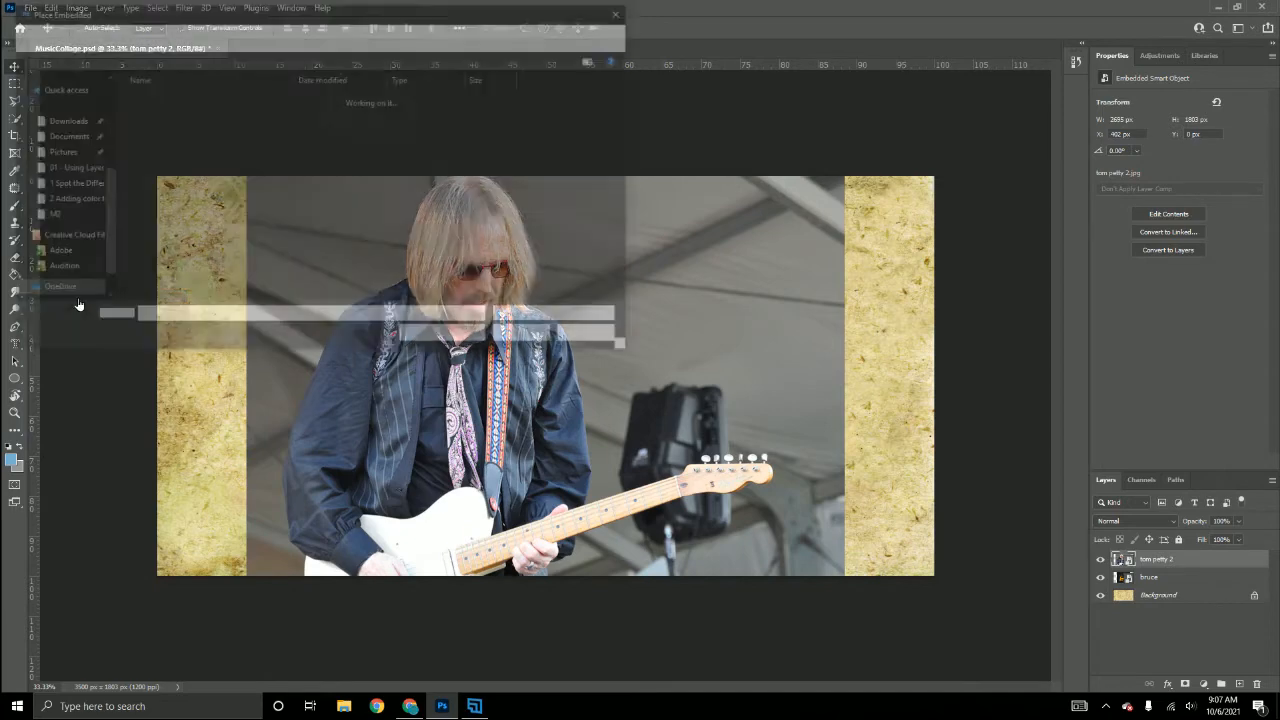
scroll(223, 238, "down", 5)
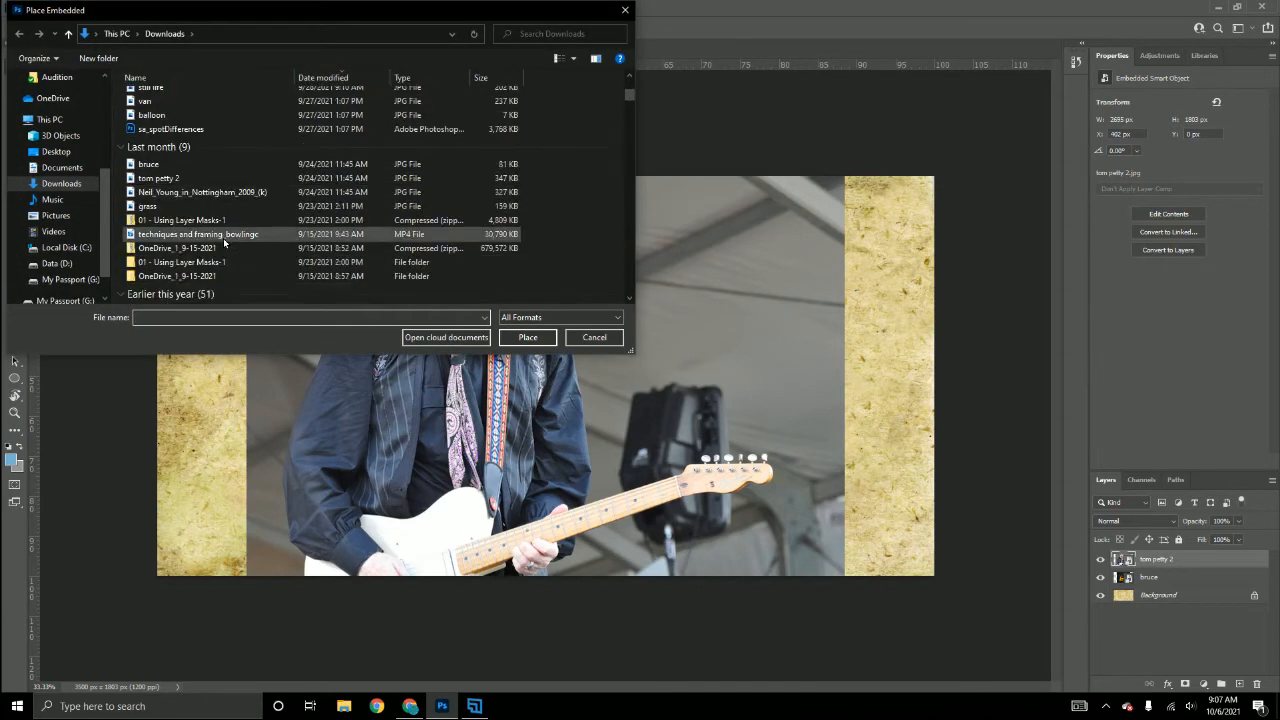
left_click(186, 194)
left_click(528, 337)
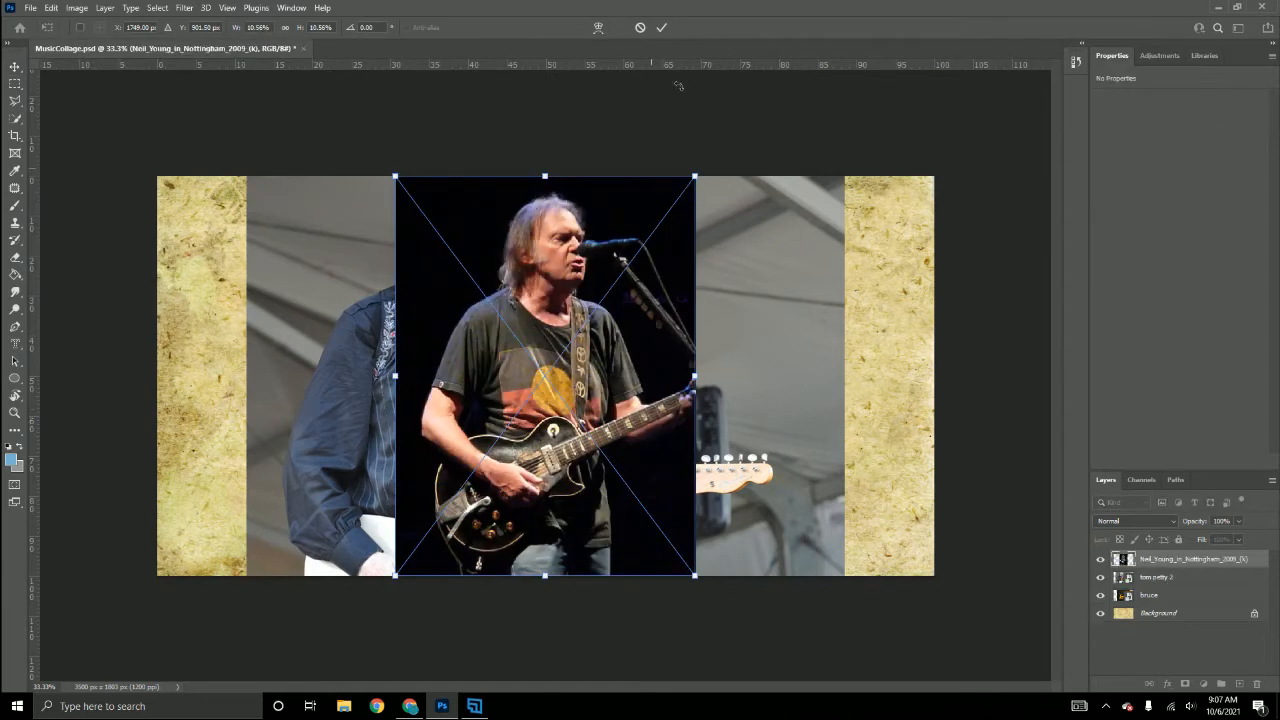
left_click(661, 28)
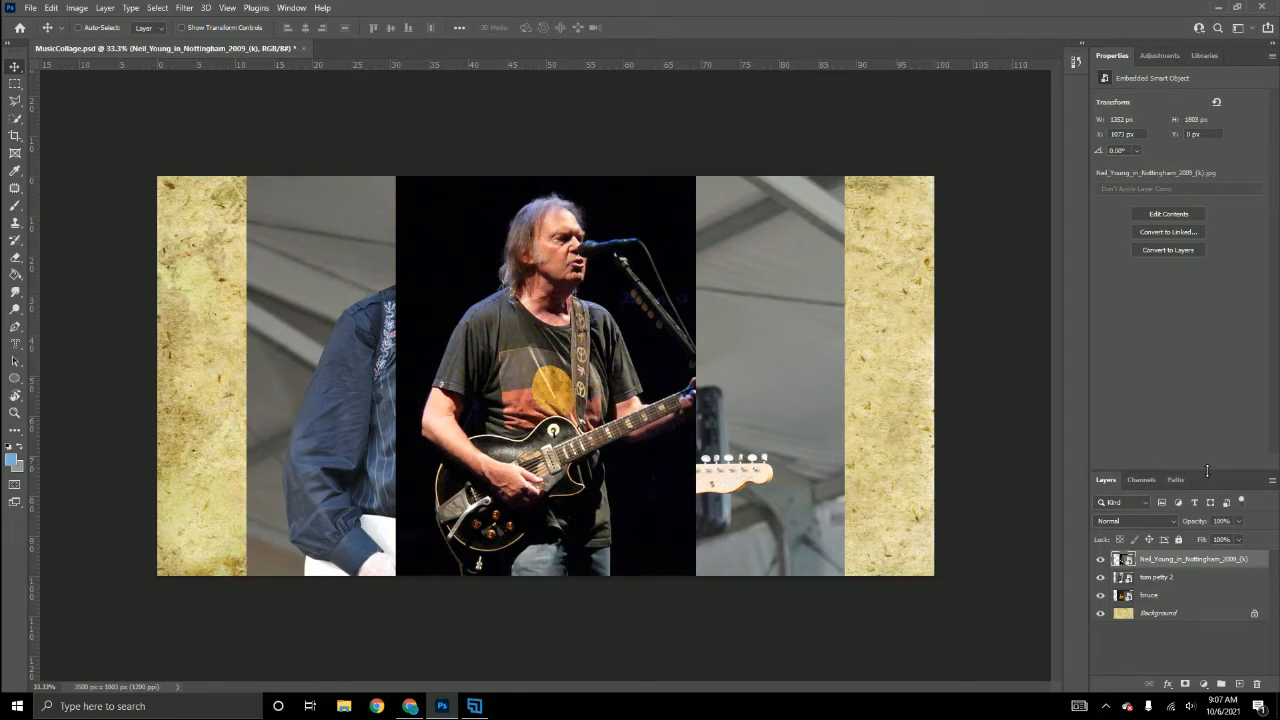
Enlarge the layer list area and rasterize the Neil Young, tom petty 2 and bruce layers.
left_click_drag(1213, 457, 1205, 294)
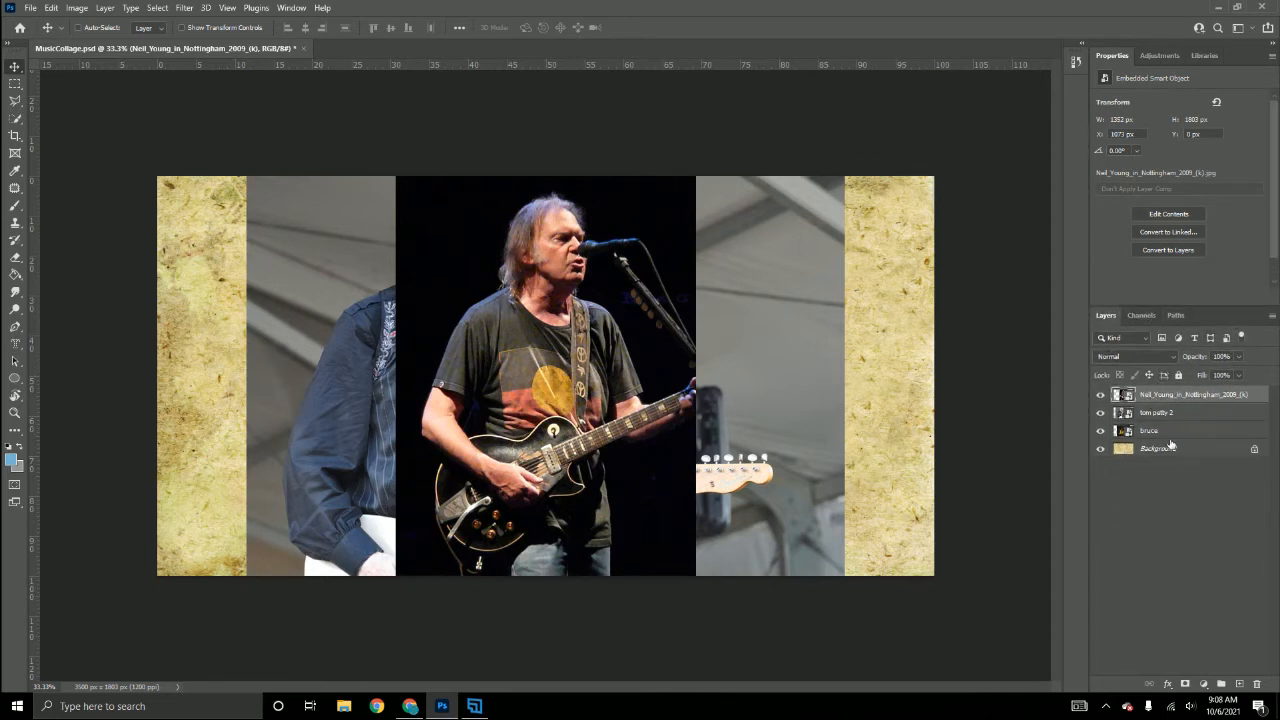
right_click(1127, 395)
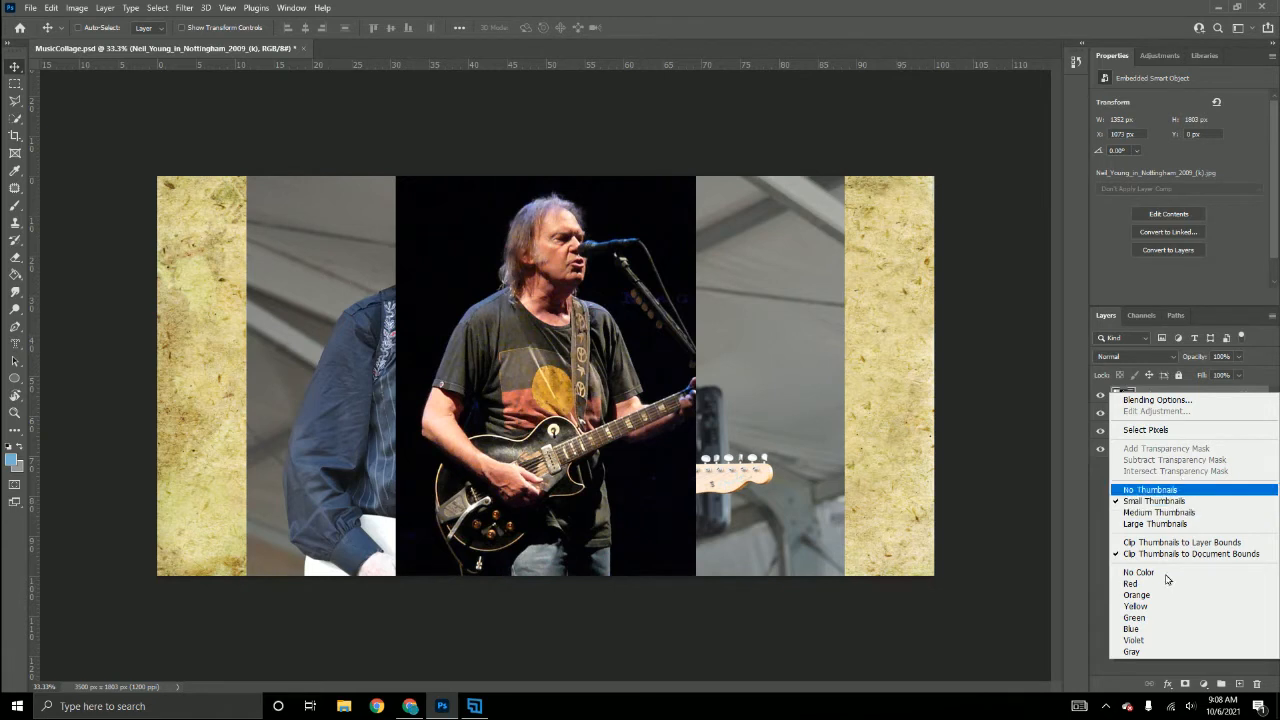
left_click(1107, 605)
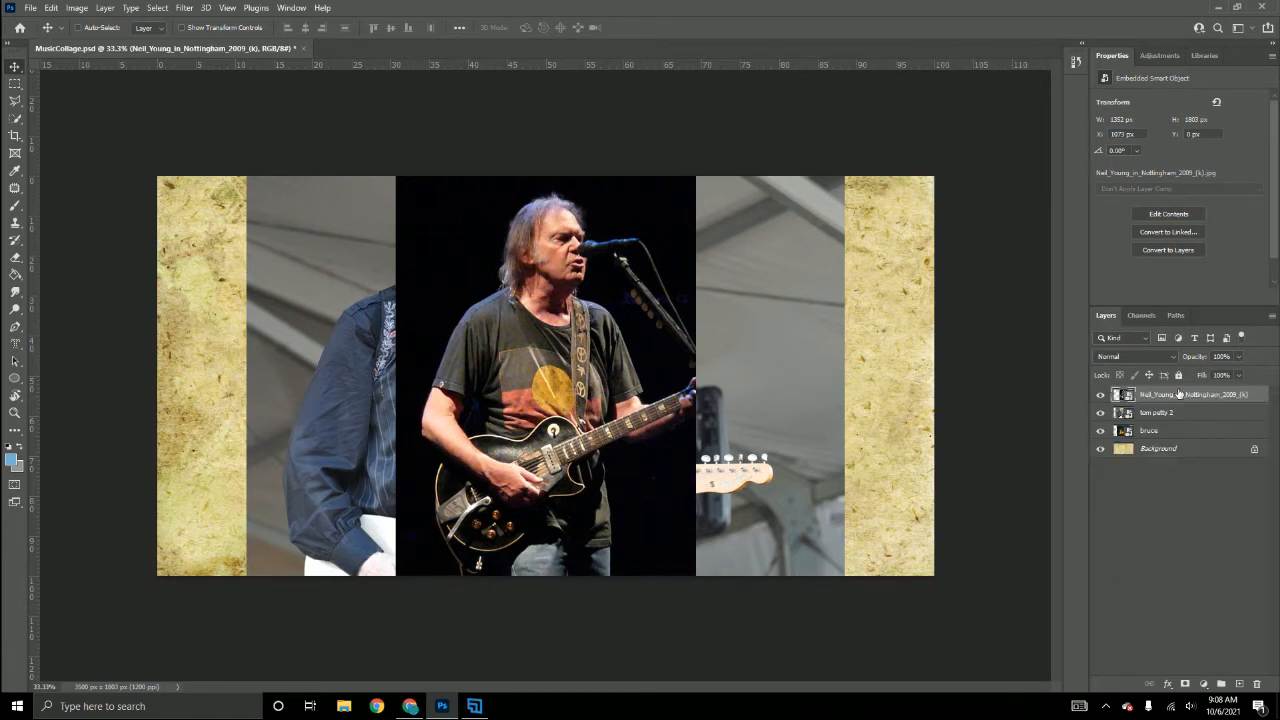
right_click(1256, 399)
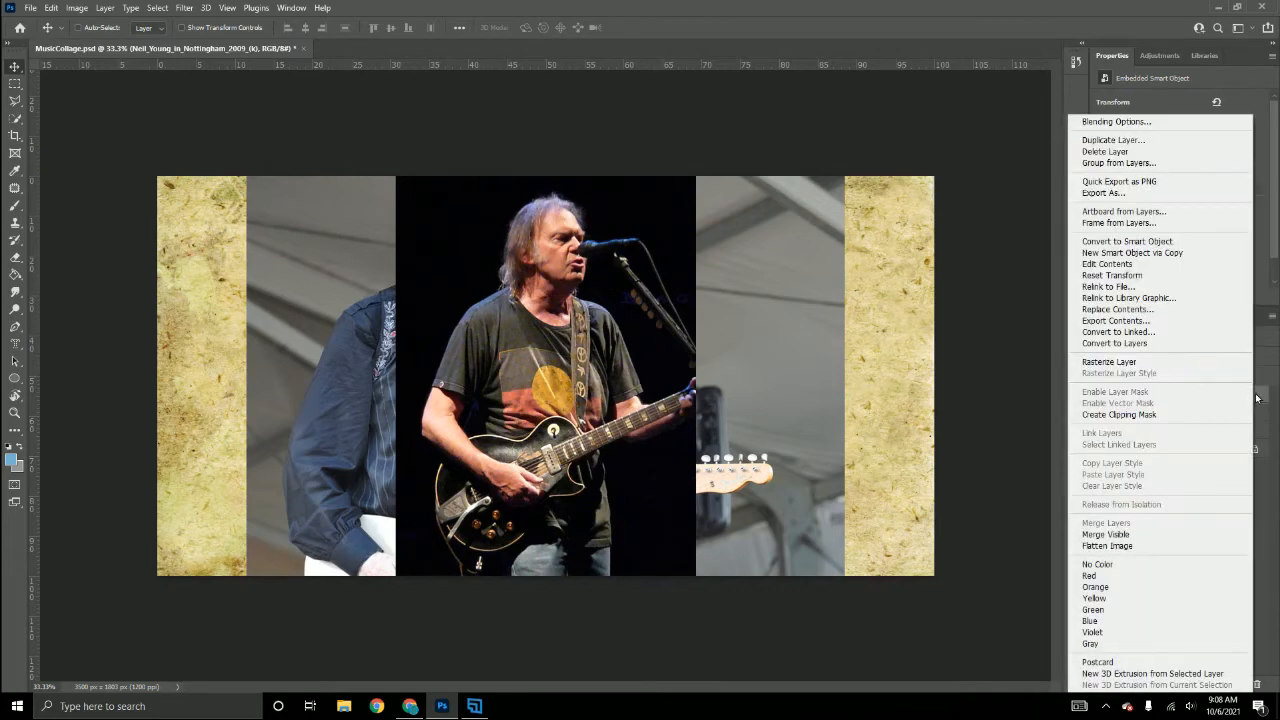
left_click(1159, 364)
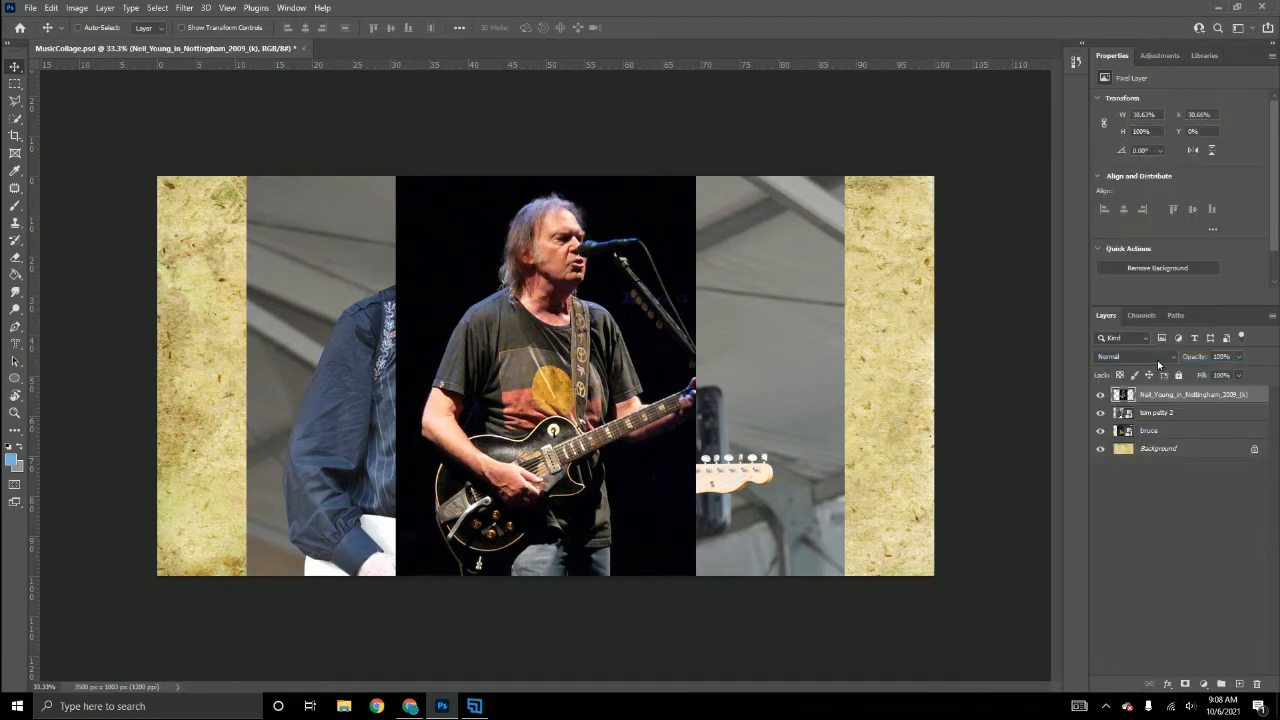
right_click(1204, 416)
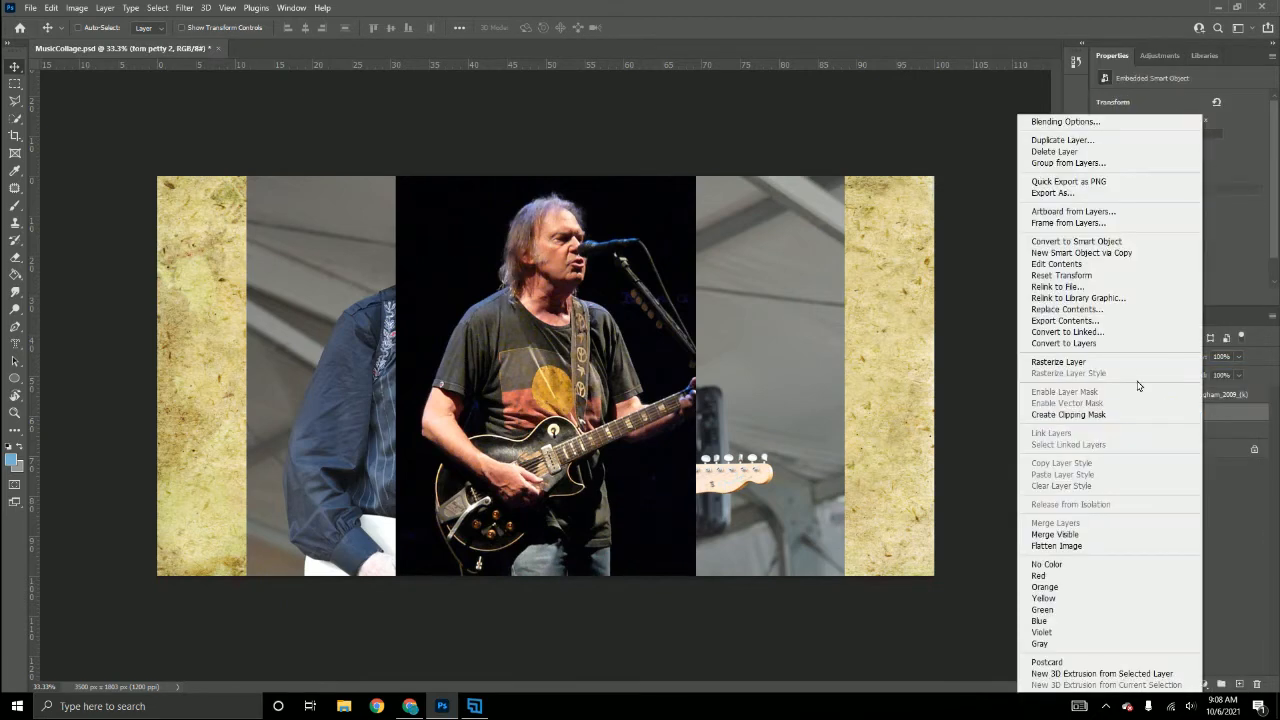
left_click(1140, 363)
right_click(1189, 432)
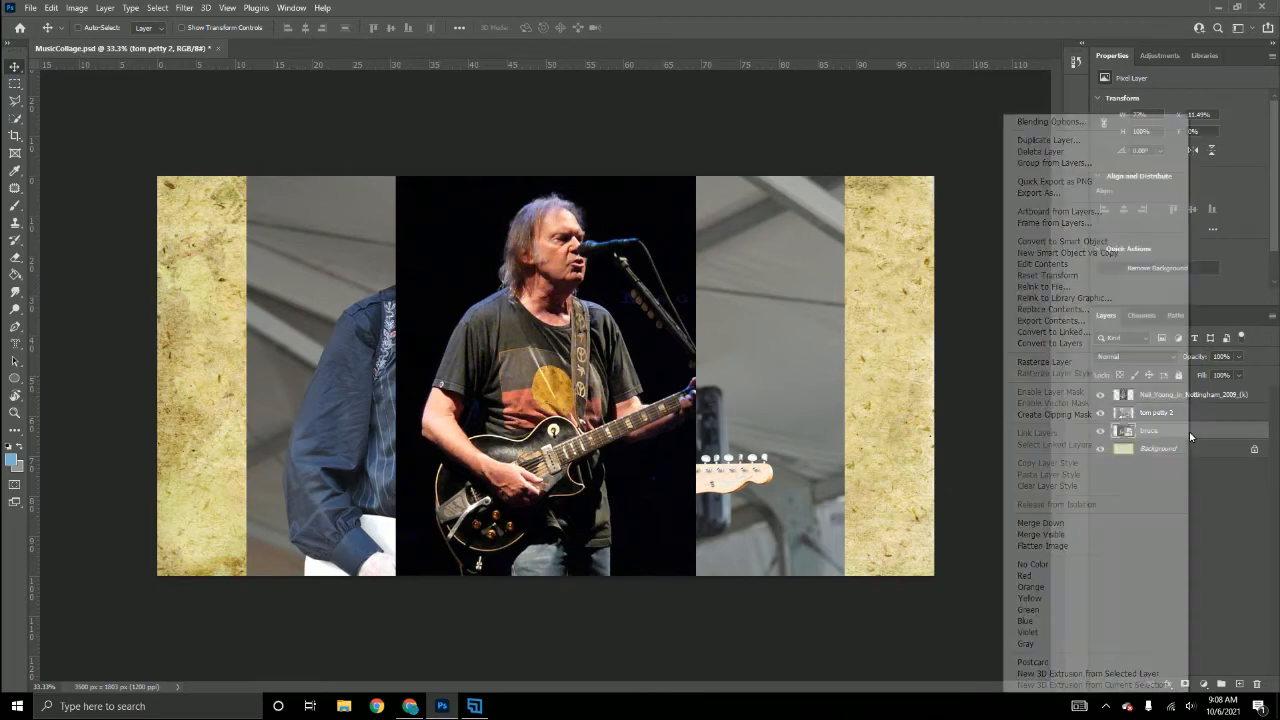
left_click(1115, 363)
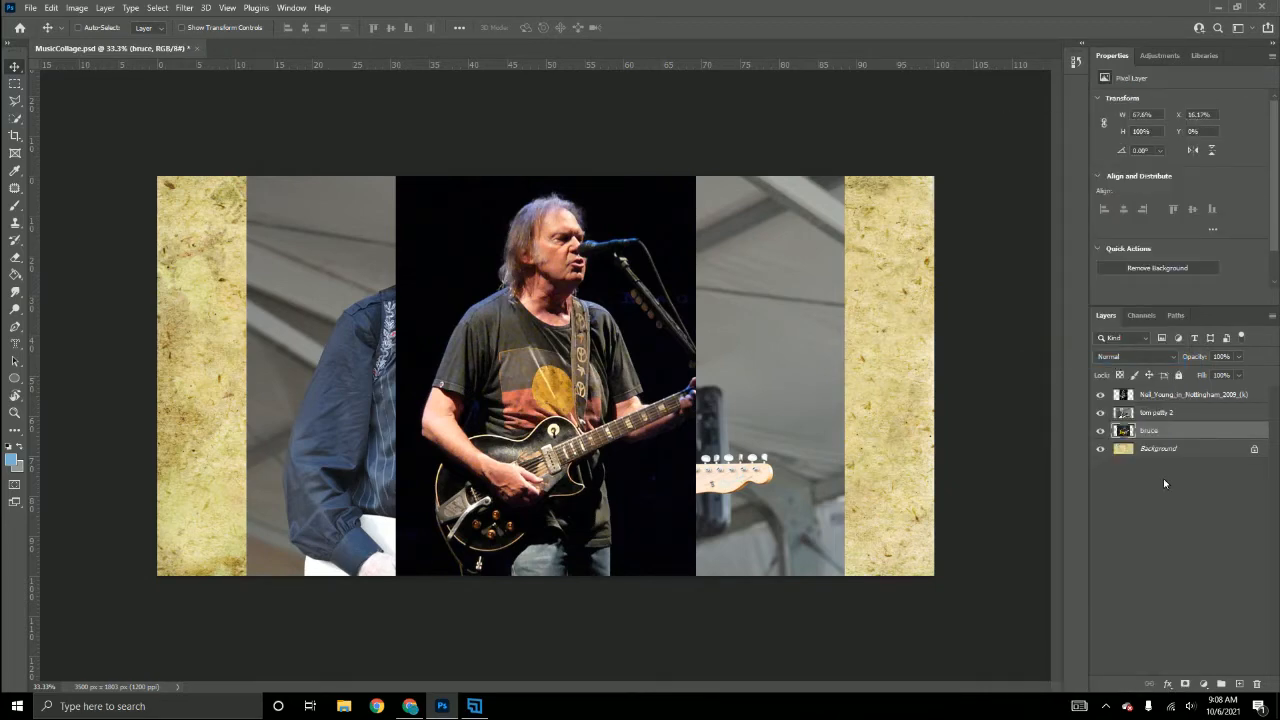
On the Neil Young layer, select the black background around the guitarist with the Quick Selection tool and an enlarged brush.
left_click(1166, 397)
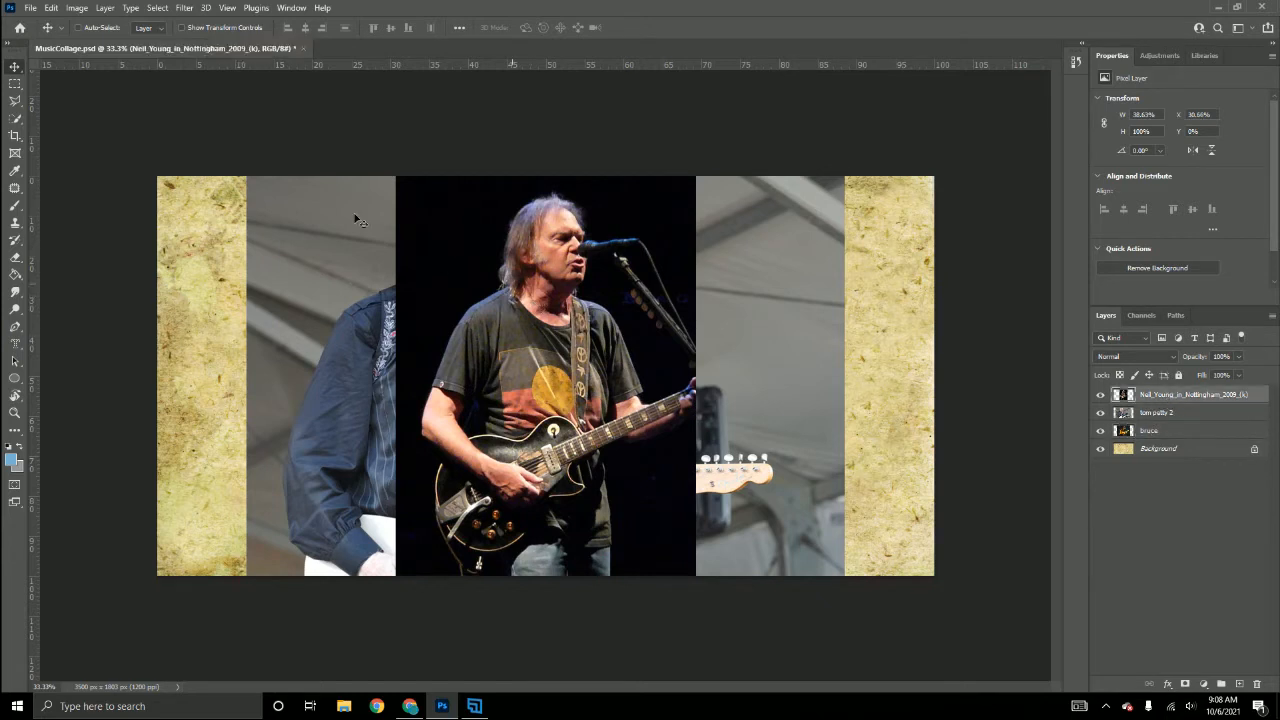
left_click(16, 120)
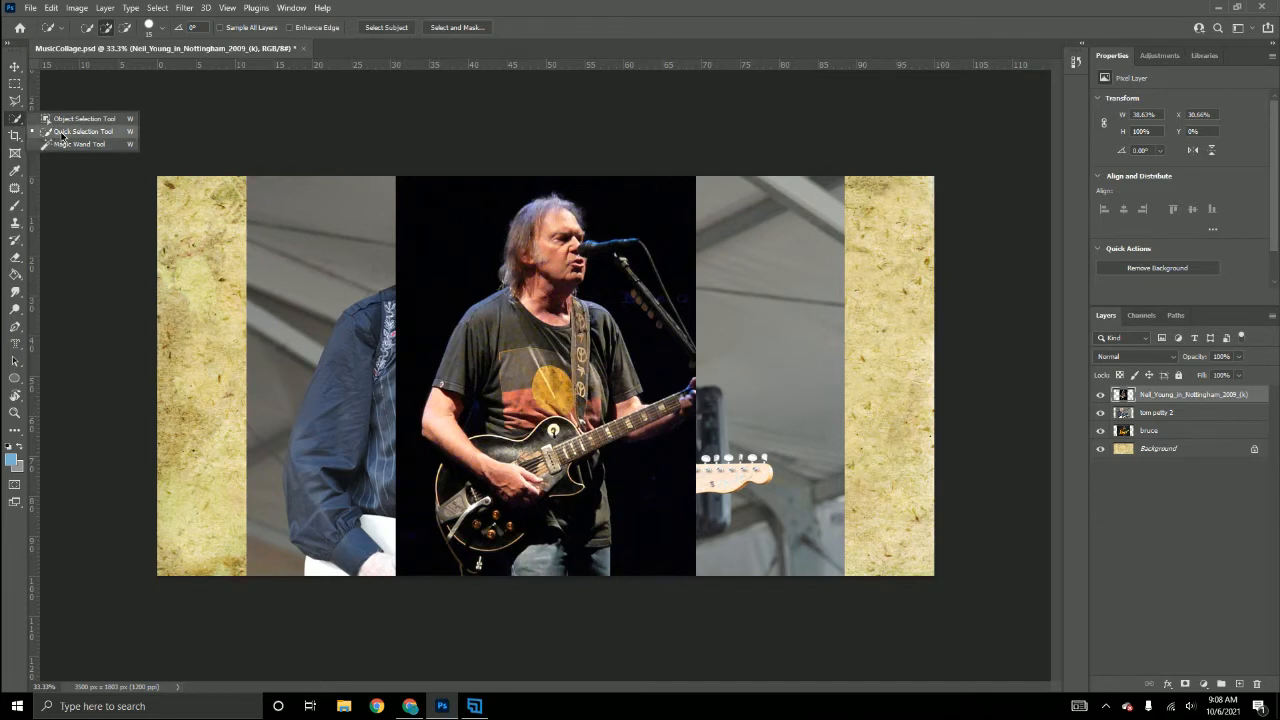
left_click(62, 134)
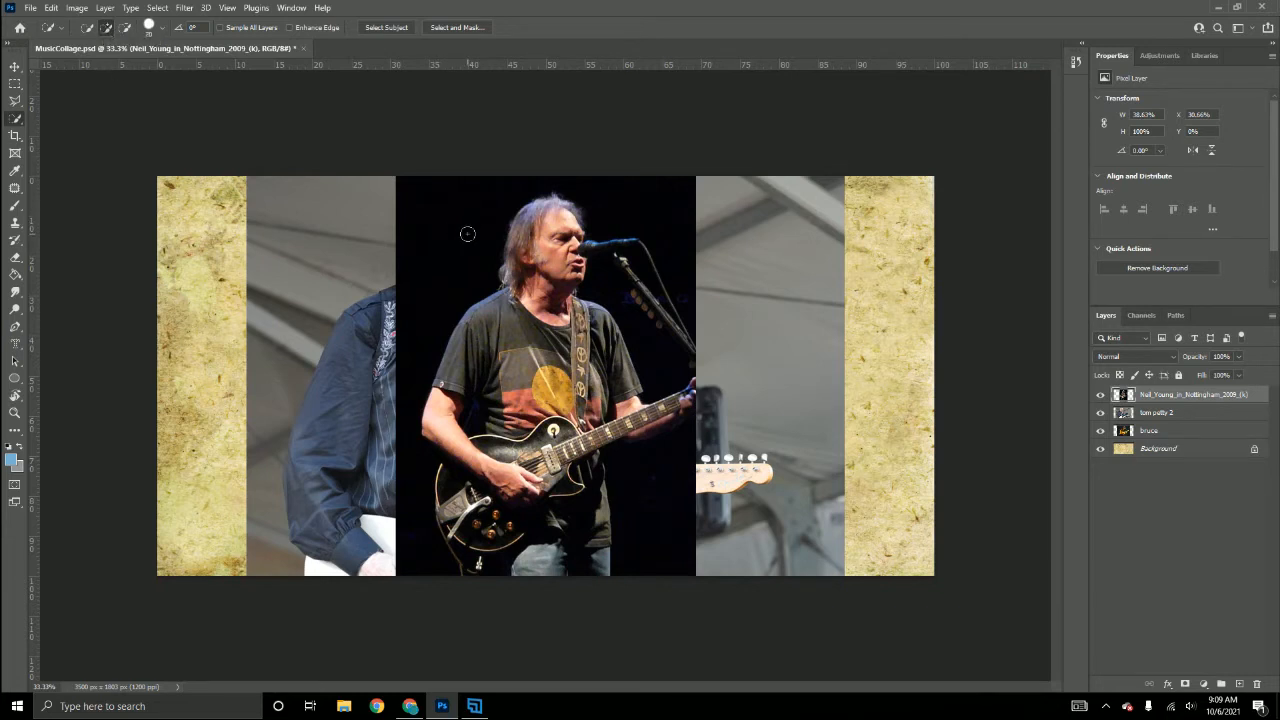
key("bracketright")
key("bracketright")
key("bracketright")
key("bracketright")
key("bracketright")
key("bracketright")
key("bracketright")
key("bracketright")
key("bracketright")
key("bracketleft")
key("bracketleft")
key("bracketleft")
mouse_move(458, 237)
left_mouse_down()
mouse_move(597, 196)
mouse_move(671, 222)
mouse_move(688, 294)
mouse_move(658, 334)
mouse_move(668, 493)
mouse_move(653, 510)
mouse_move(656, 568)
mouse_move(649, 553)
mouse_move(415, 463)
mouse_move(420, 575)
left_mouse_up()
Subtract the microphone stand area from the selection, and add back the black background between the stand and the guitarist's arm.
left_click(125, 27)
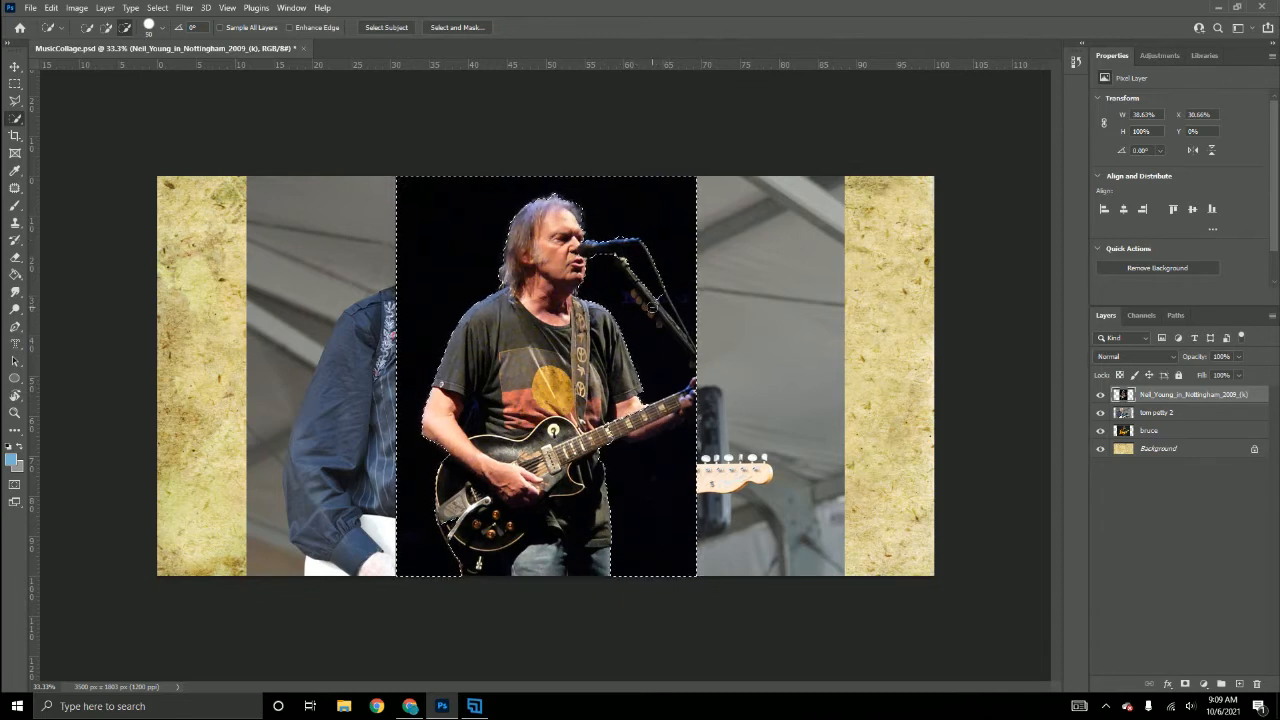
mouse_move(653, 308)
left_mouse_down()
mouse_move(691, 349)
mouse_move(684, 338)
mouse_move(706, 426)
mouse_move(694, 371)
left_mouse_up()
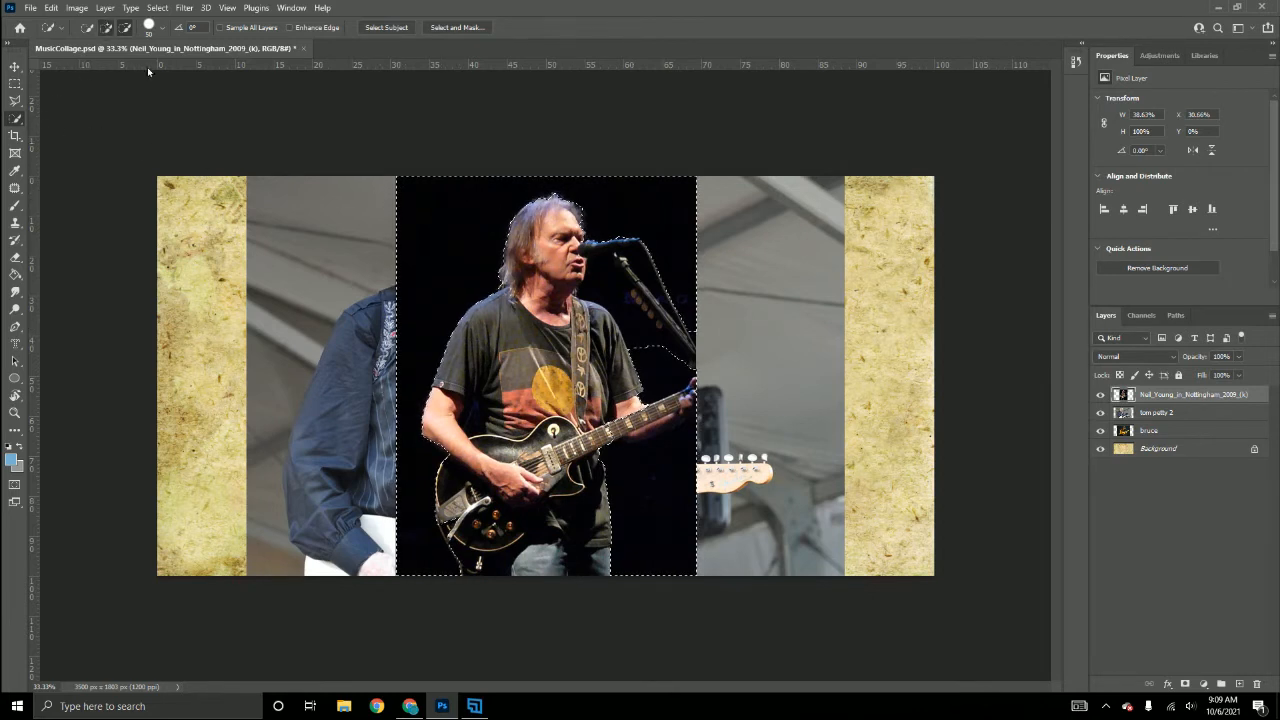
left_click(106, 27)
mouse_move(626, 329)
left_mouse_down()
mouse_move(645, 353)
mouse_move(600, 298)
mouse_move(627, 323)
left_mouse_up()
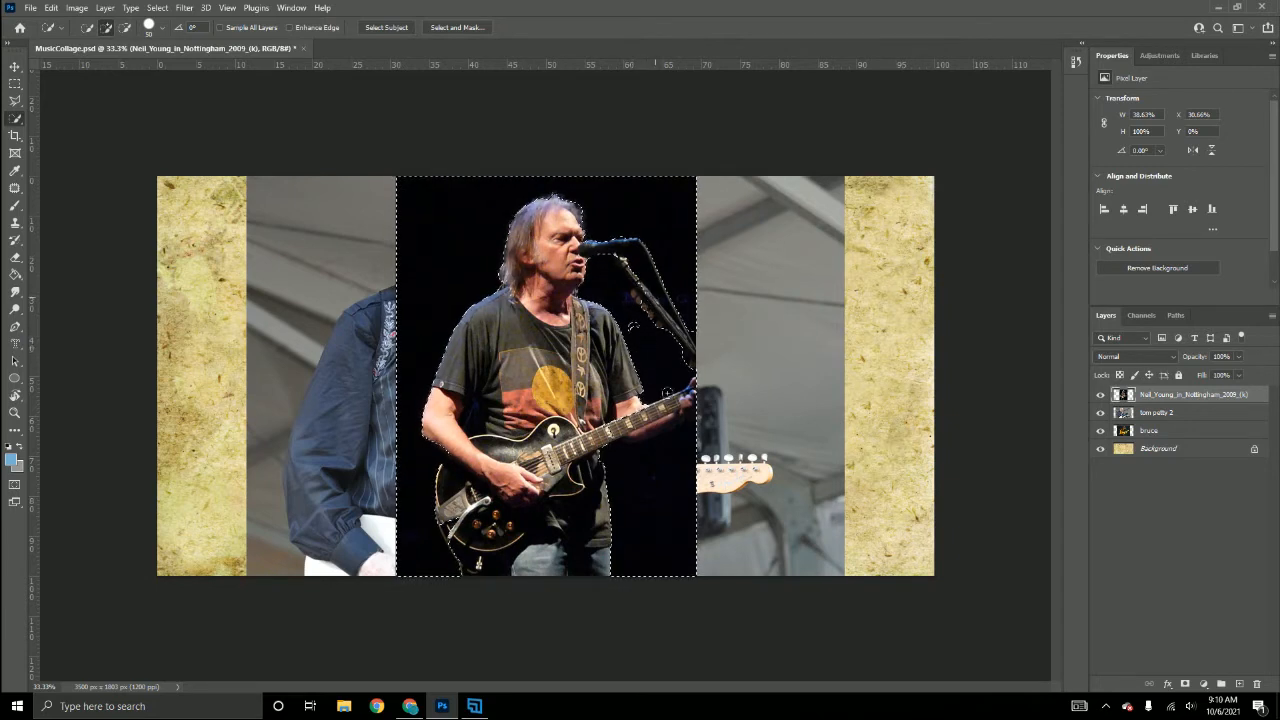
Enter Quick Mask mode and clear the stray red patch below the microphone stand by painting white with a resized brush.
left_click(15, 485)
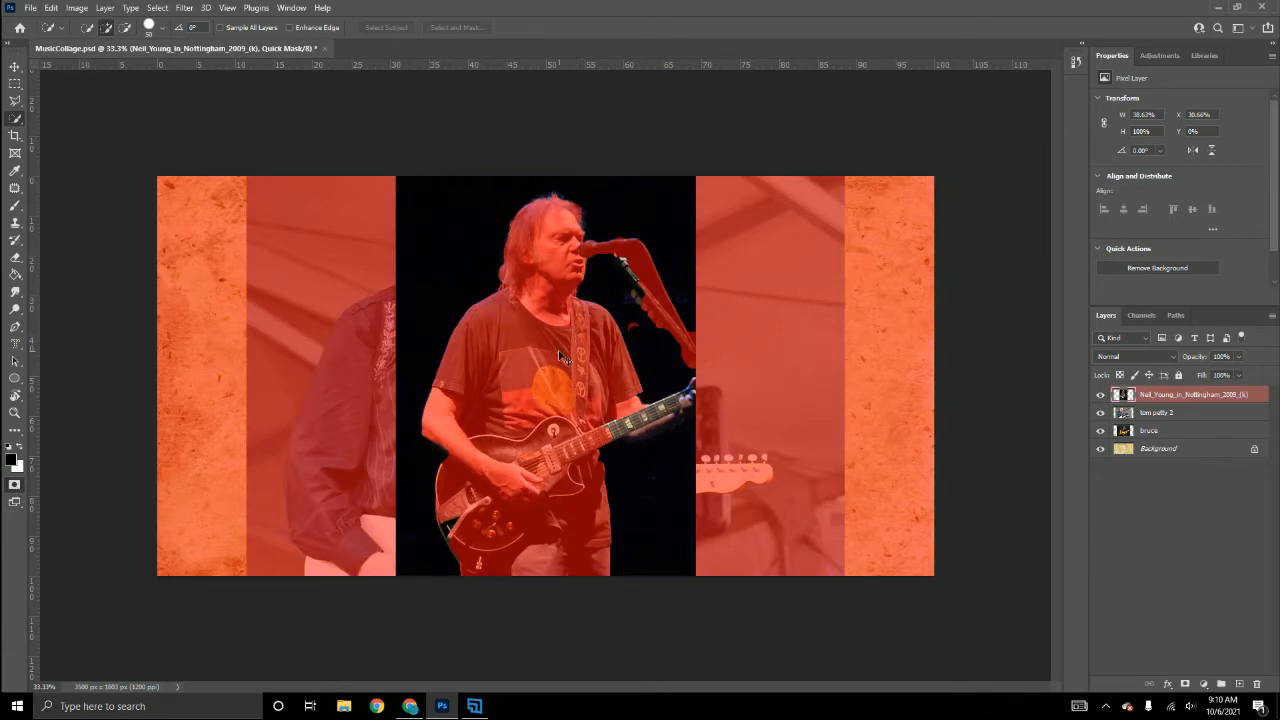
key("ctrl+plus")
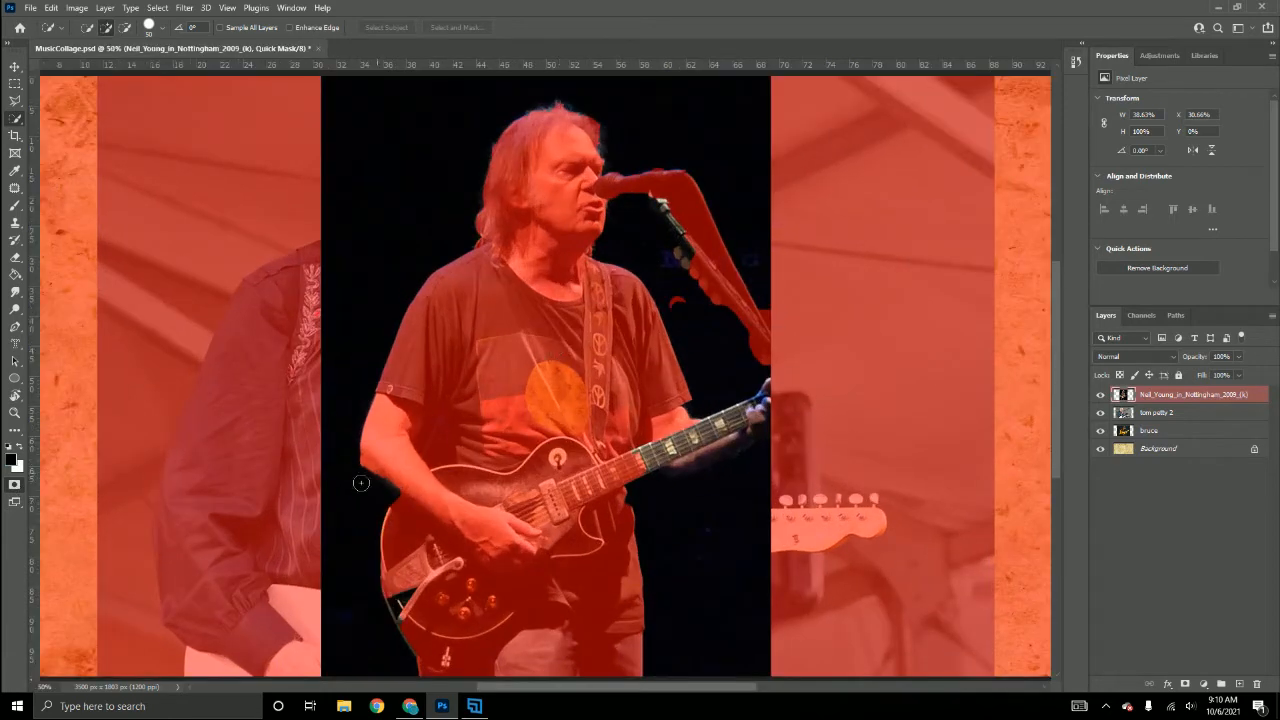
left_click(15, 205)
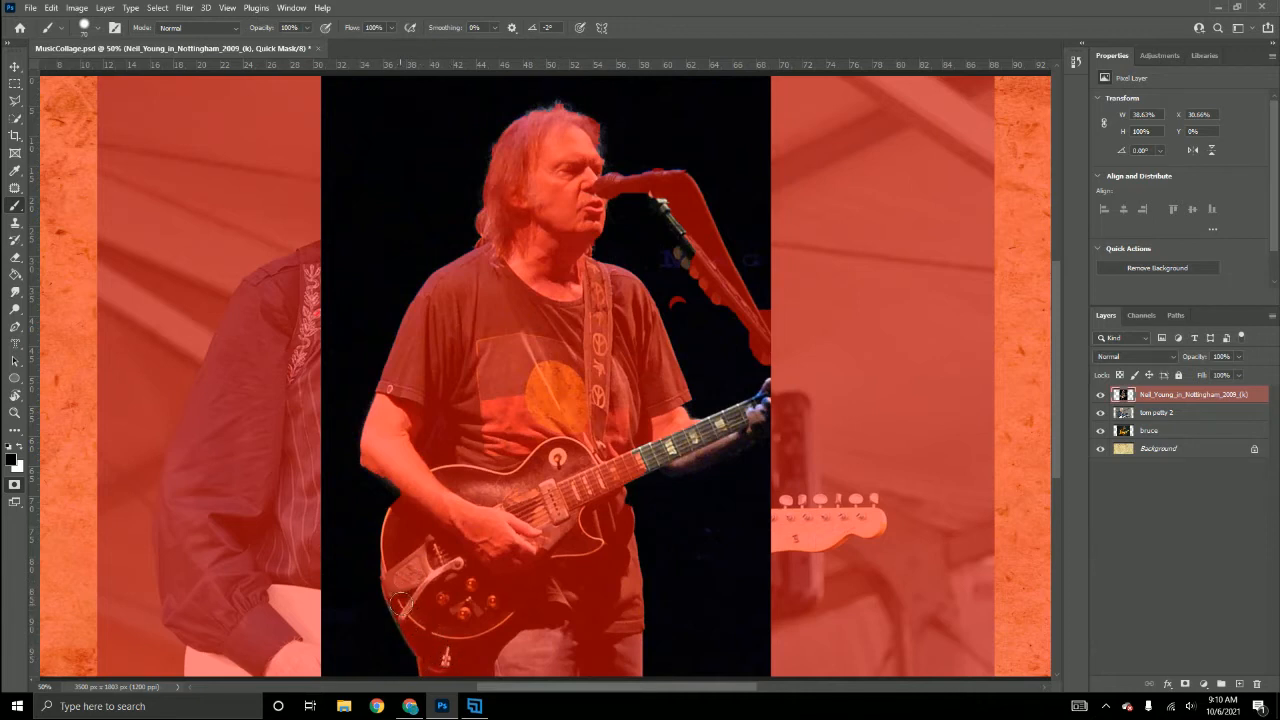
key("bracketright")
key("bracketright")
key("bracketright")
key("bracketright")
key("bracketright")
key("bracketright")
key("bracketleft")
key("bracketleft")
key("bracketleft")
key("bracketleft")
key("bracketleft")
left_click_drag(677, 303, 693, 335)
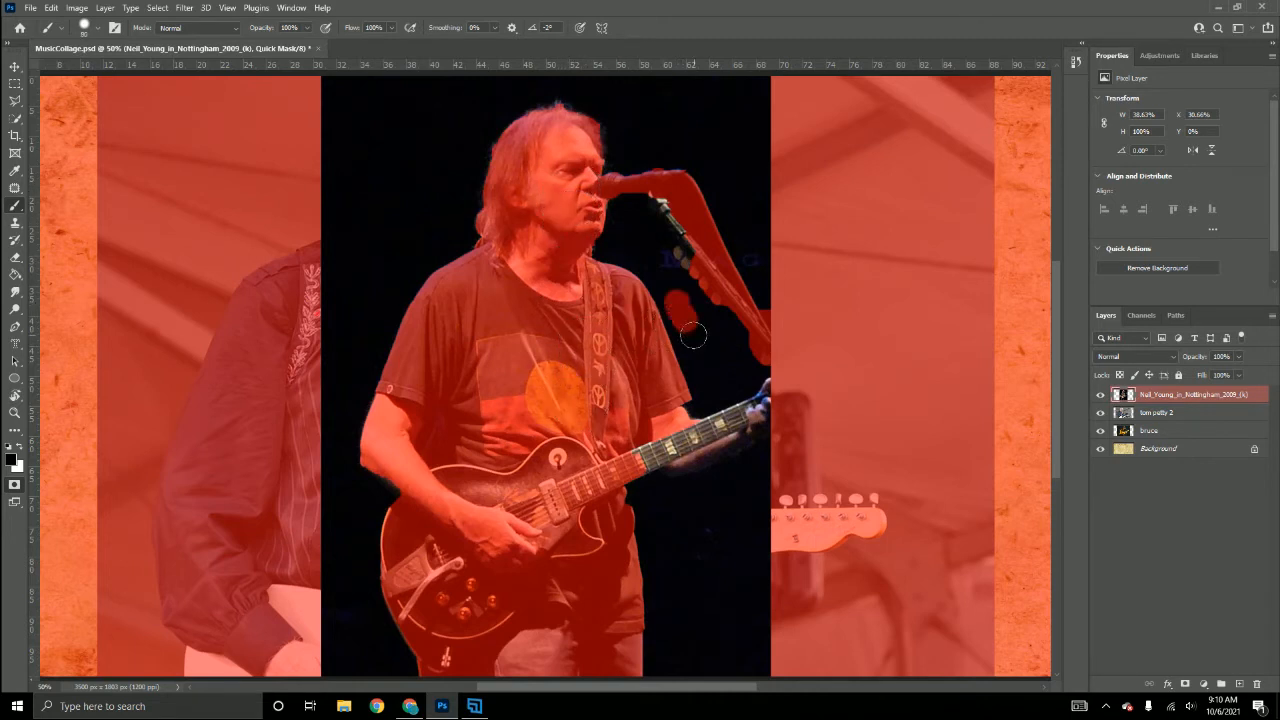
left_click(21, 446)
left_click_drag(666, 300, 708, 366)
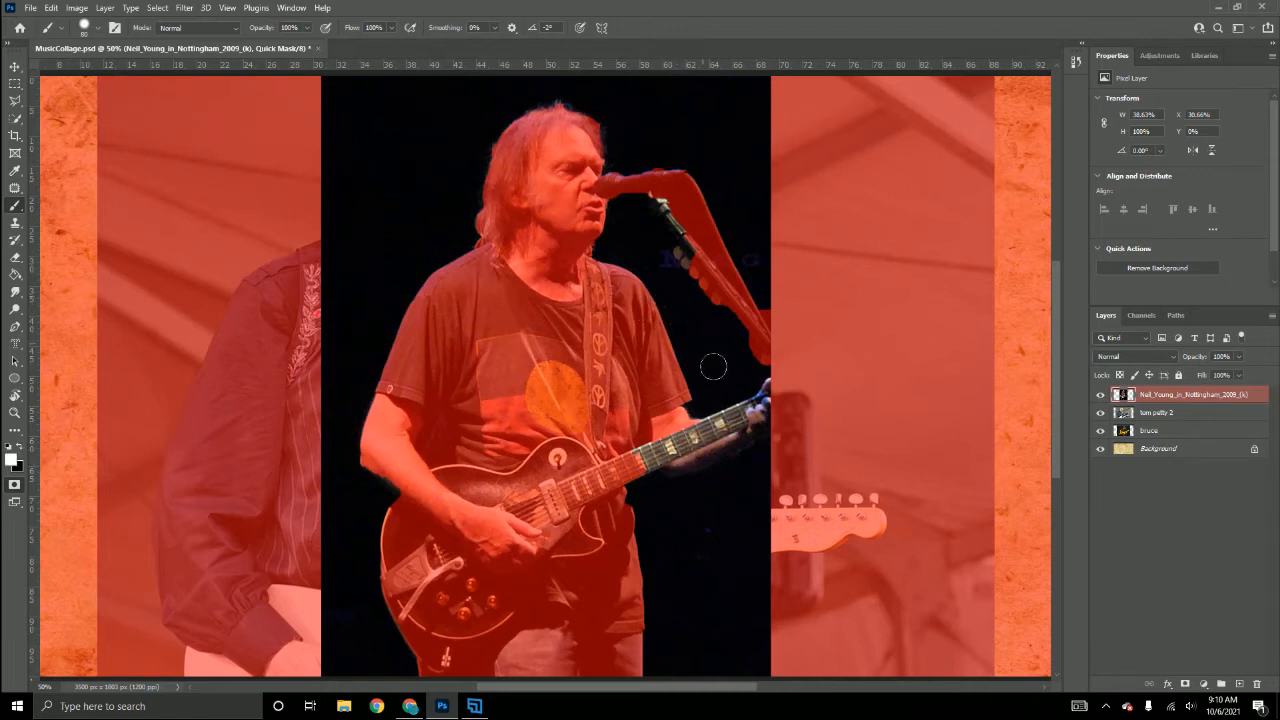
Paint black in the quick mask over the guitar neck, fretting hand, microphone stand and right forearm to protect them.
left_click(22, 448)
mouse_move(630, 455)
left_mouse_down()
mouse_move(693, 453)
mouse_move(632, 460)
mouse_move(670, 450)
mouse_move(675, 465)
mouse_move(761, 418)
left_mouse_up()
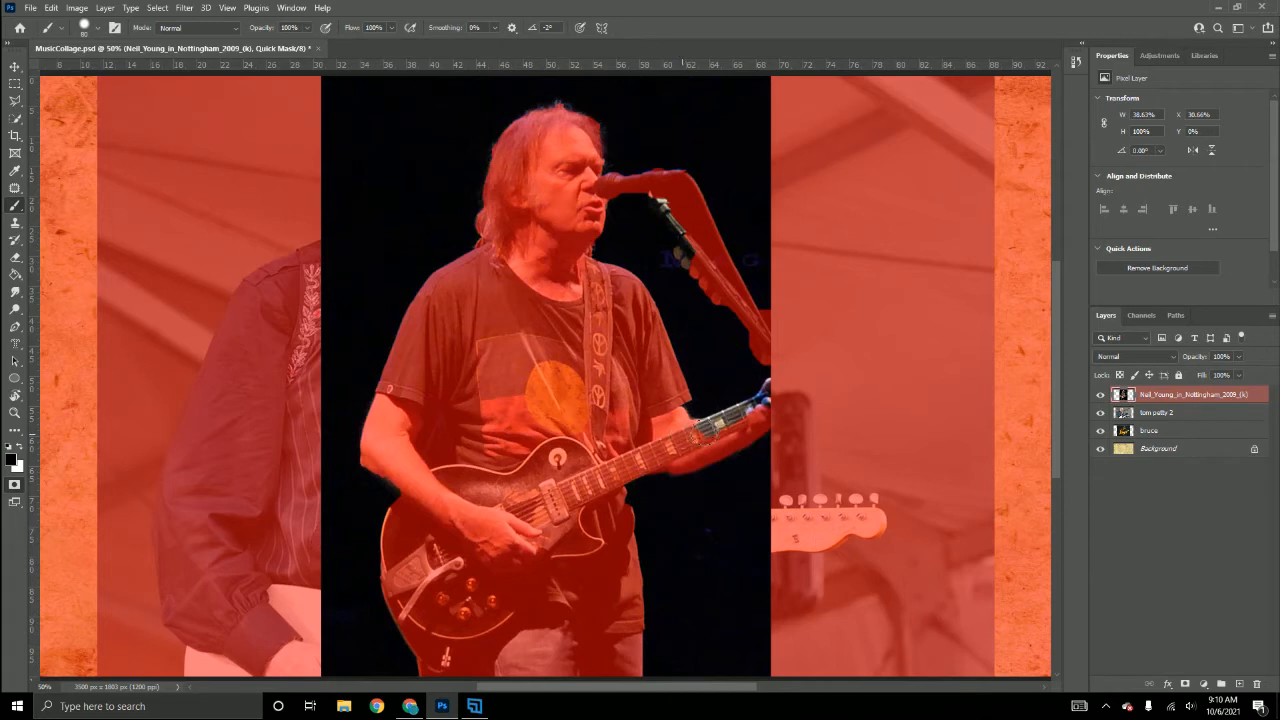
left_click_drag(727, 426, 772, 396)
left_click_drag(722, 424, 776, 401)
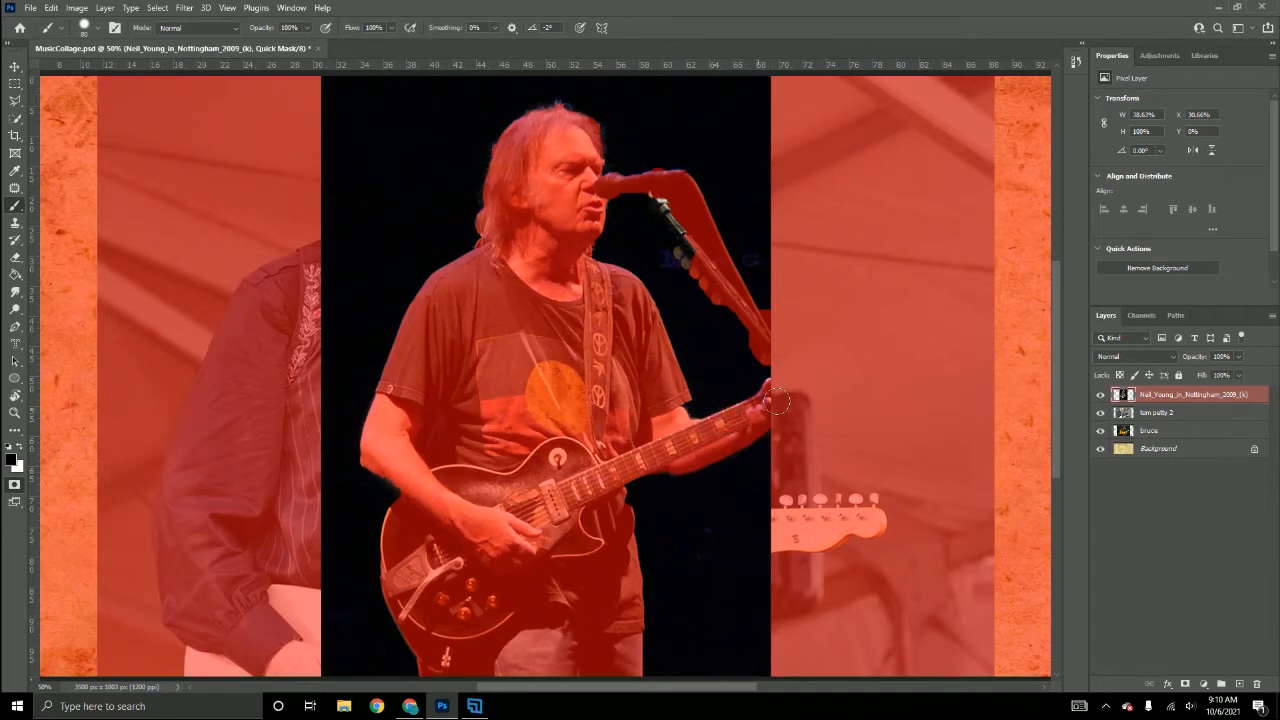
left_click_drag(663, 187, 693, 261)
left_click_drag(386, 457, 417, 480)
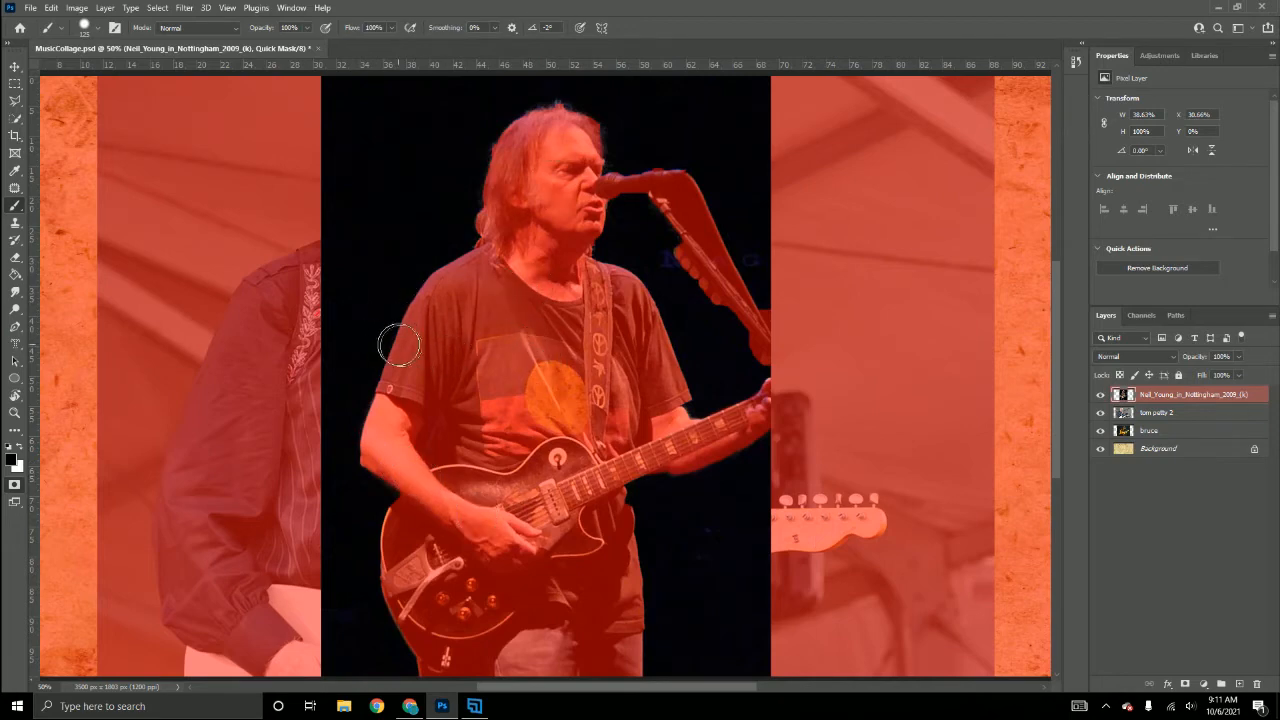
Exit Quick Mask mode, delete the selected black background from the Neil Young layer and clear the selection.
left_click(14, 488)
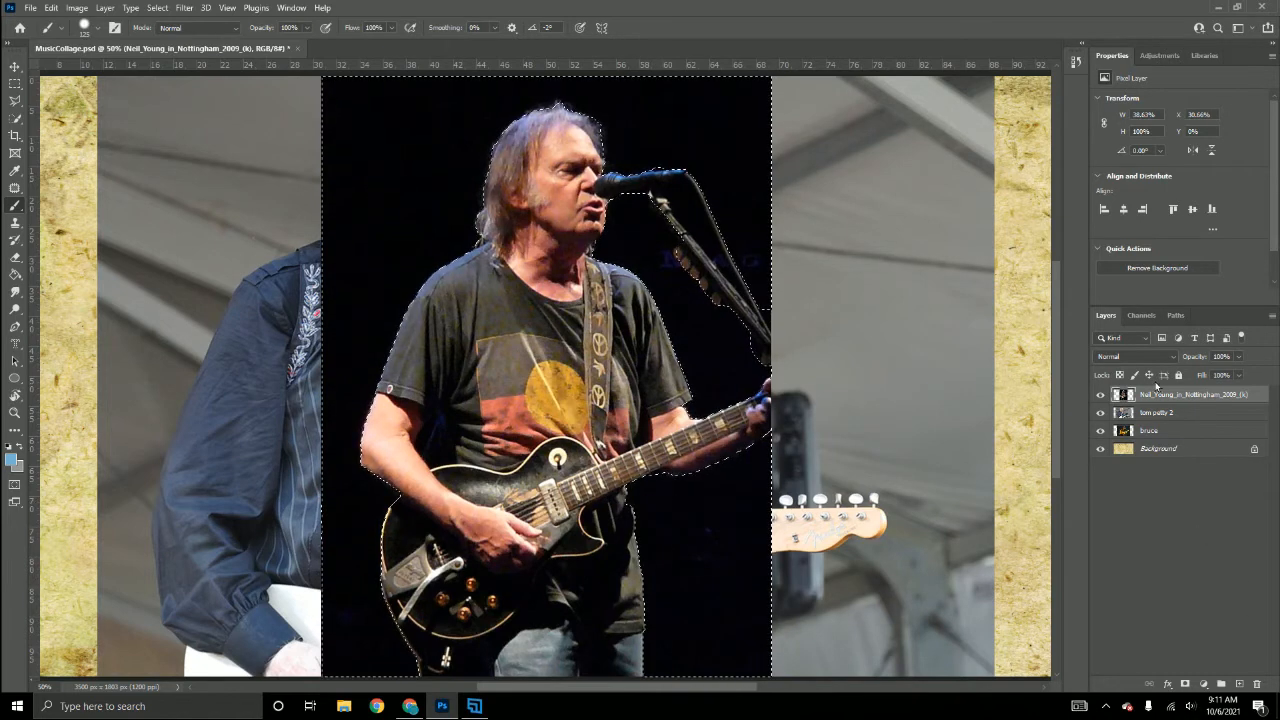
key("Delete")
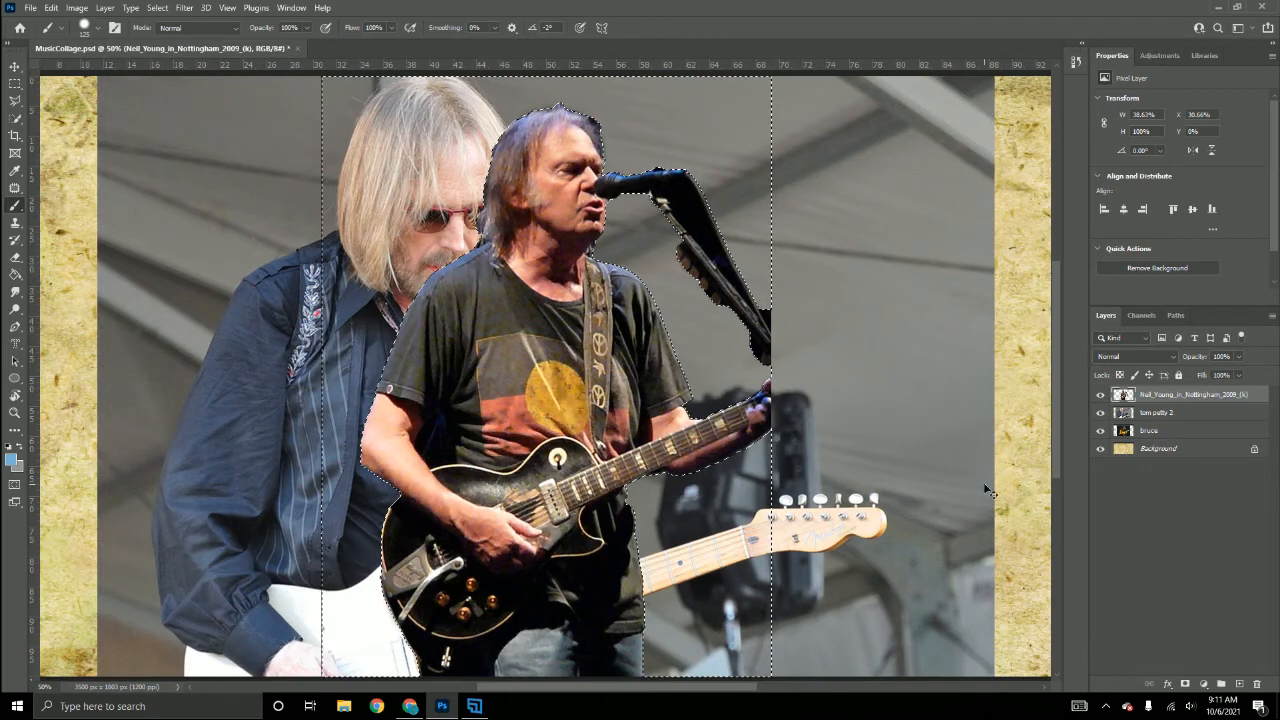
key("ctrl+d")
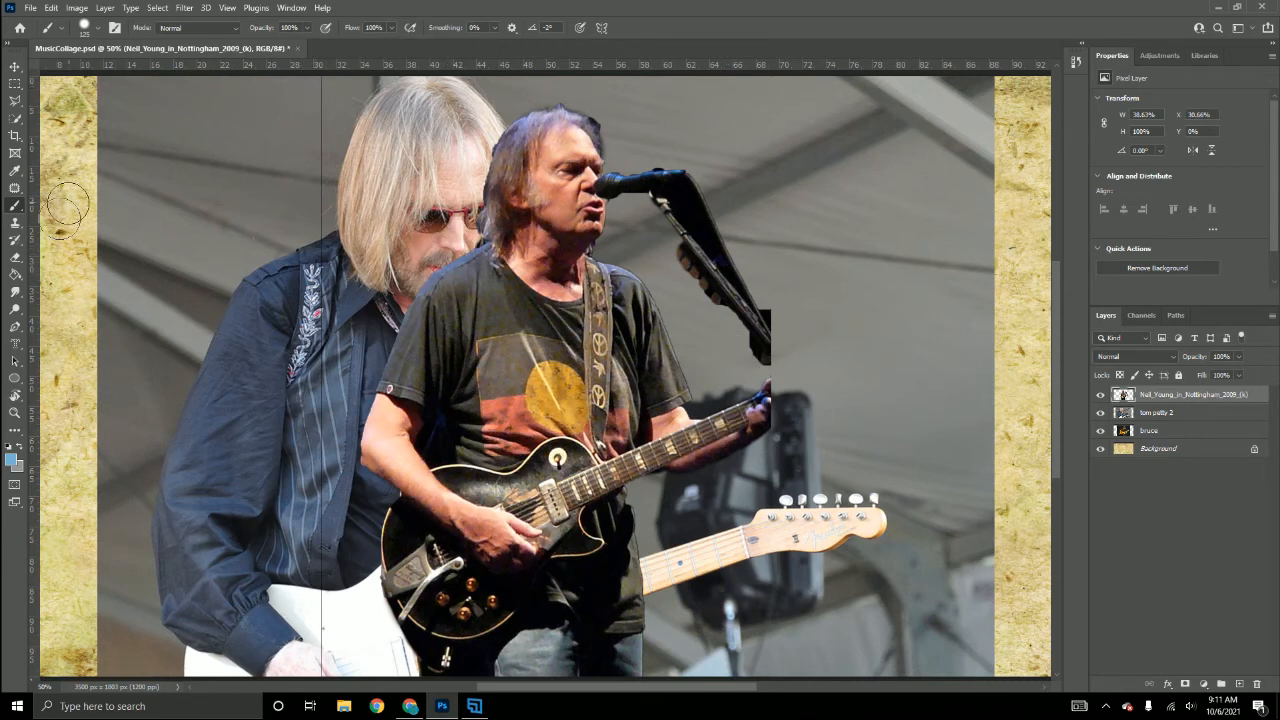
Erase the leftover black pixels around the lower end of the microphone stand with the Eraser tool.
left_click(15, 257)
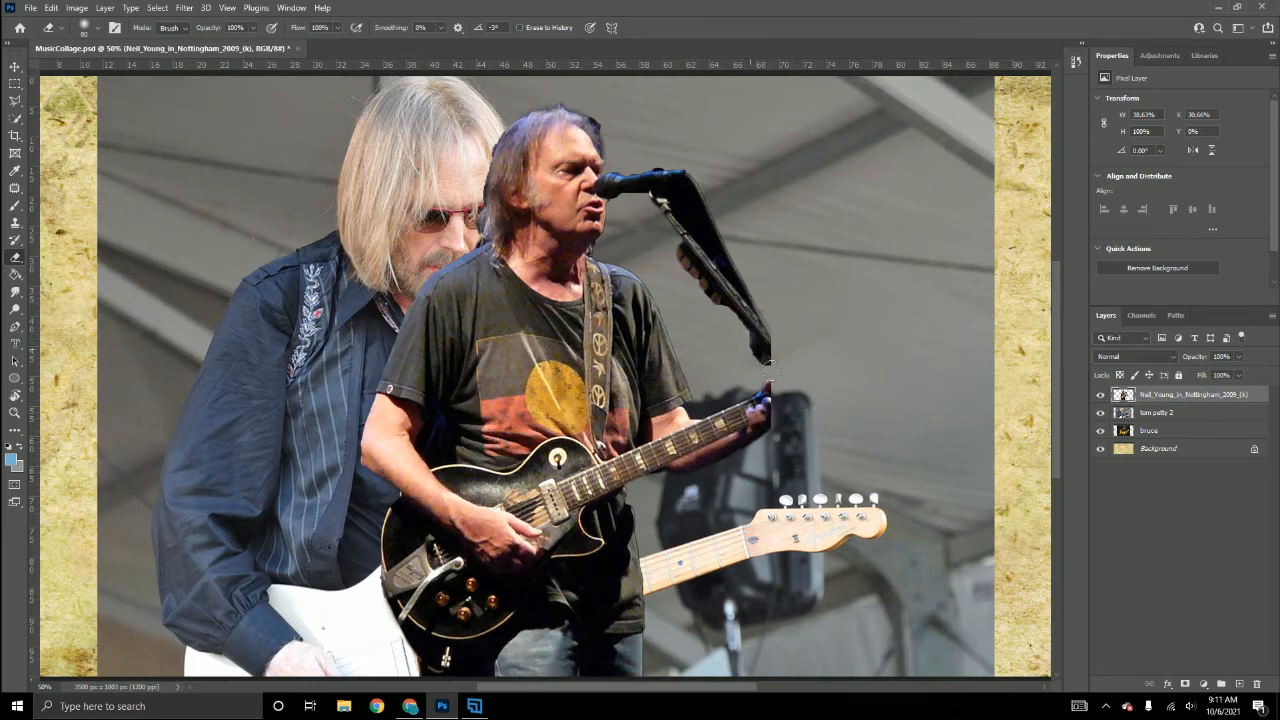
left_click_drag(769, 365, 741, 340)
scroll(877, 470, "down", 2)
scroll(882, 503, "up", 3)
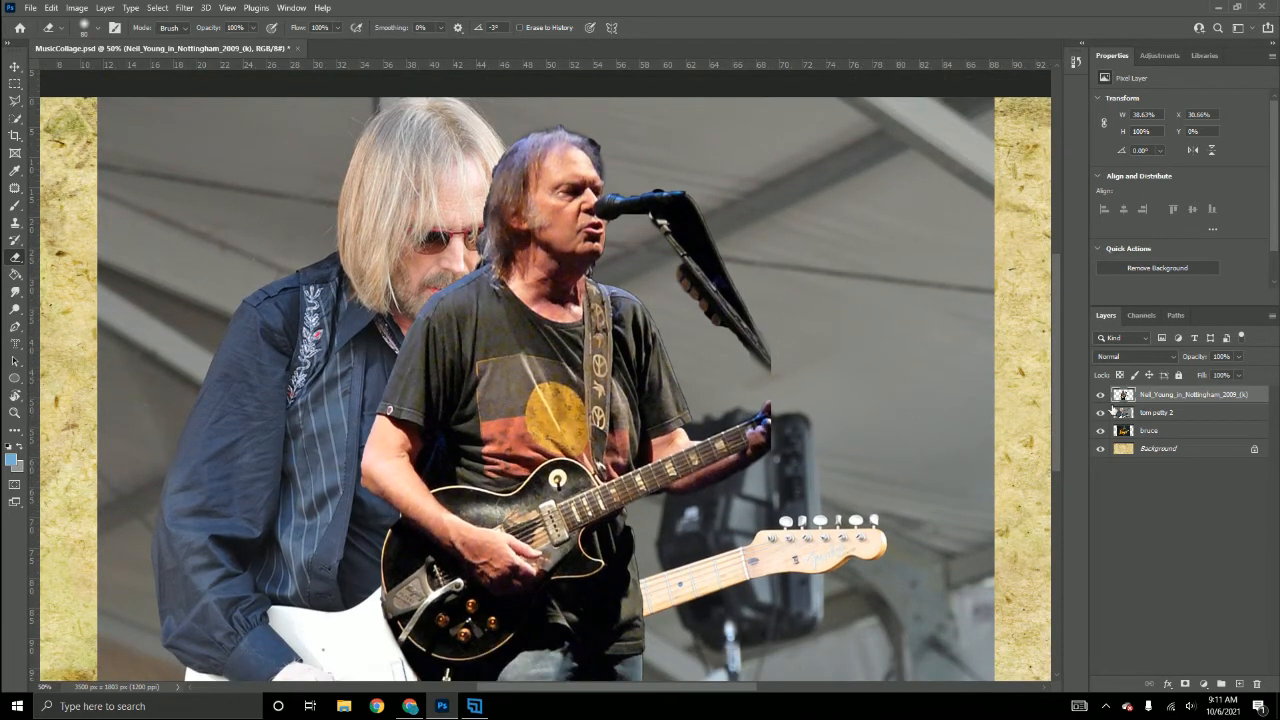
Hide the Neil Young layer and select the tent background beside the hair and shoulder on the tom petty 2 layer with Quick Selection.
left_click(1101, 395)
left_click(1170, 413)
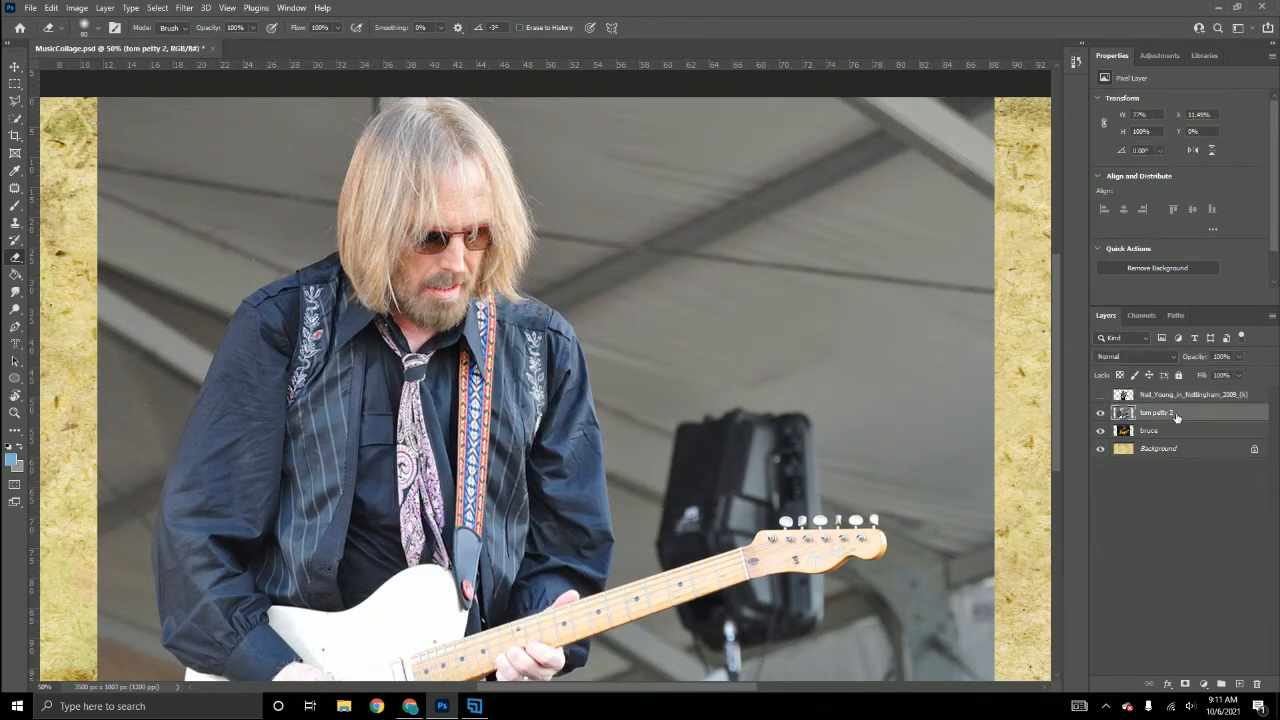
left_click(15, 120)
left_click_drag(191, 147, 230, 146)
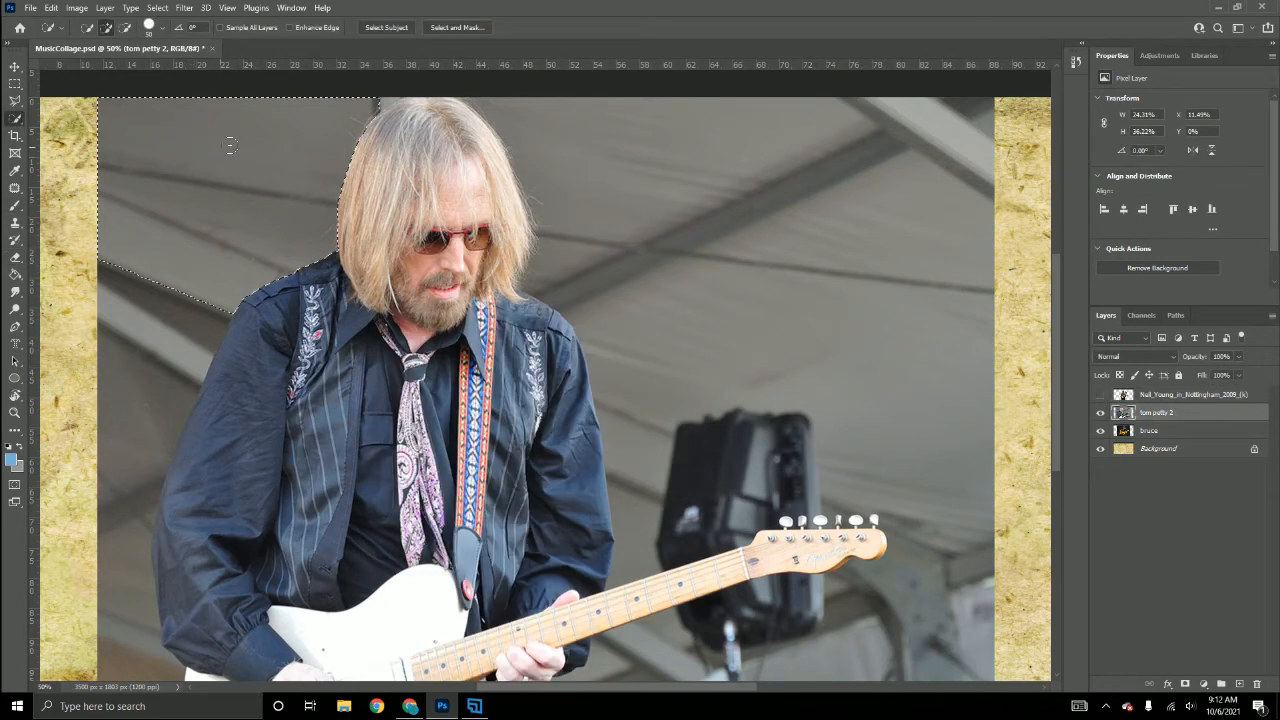
mouse_move(131, 326)
left_mouse_down()
mouse_move(109, 466)
mouse_move(119, 537)
left_mouse_up()
key("ctrl+z")
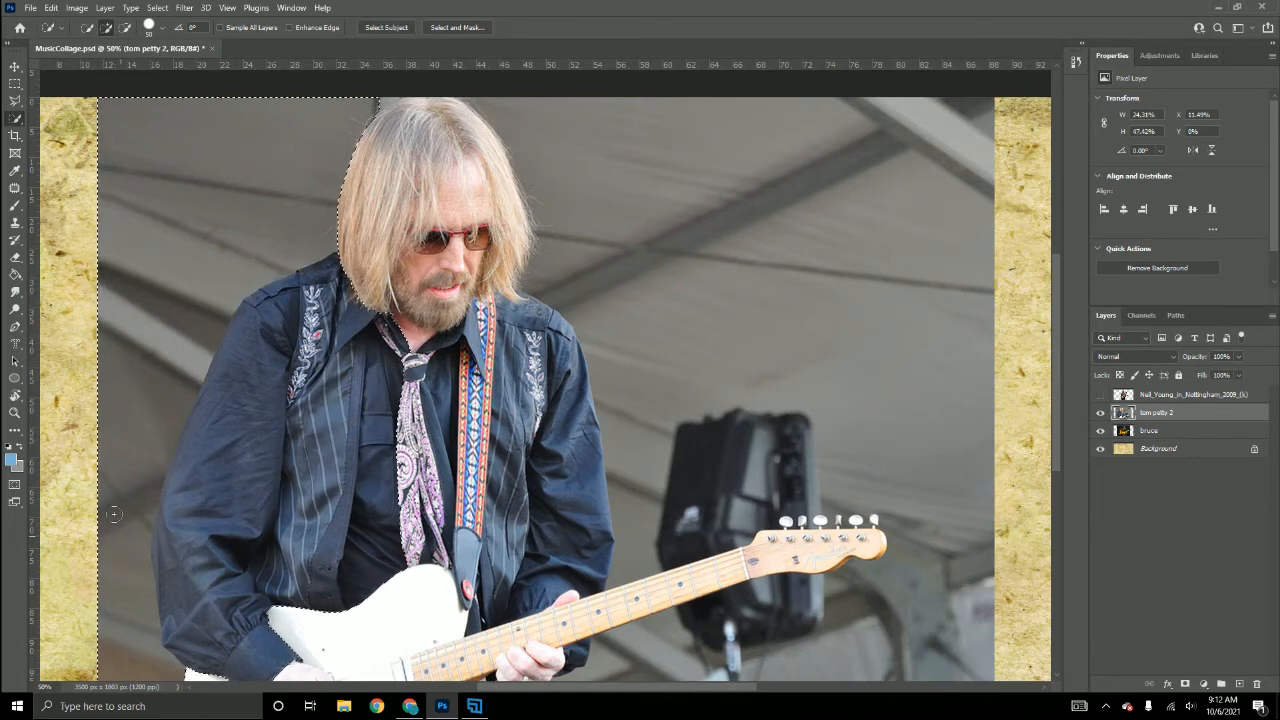
Extend the selection over the background beside the strumming arm using the Magic Wand with a tolerance of 25.
right_click(16, 121)
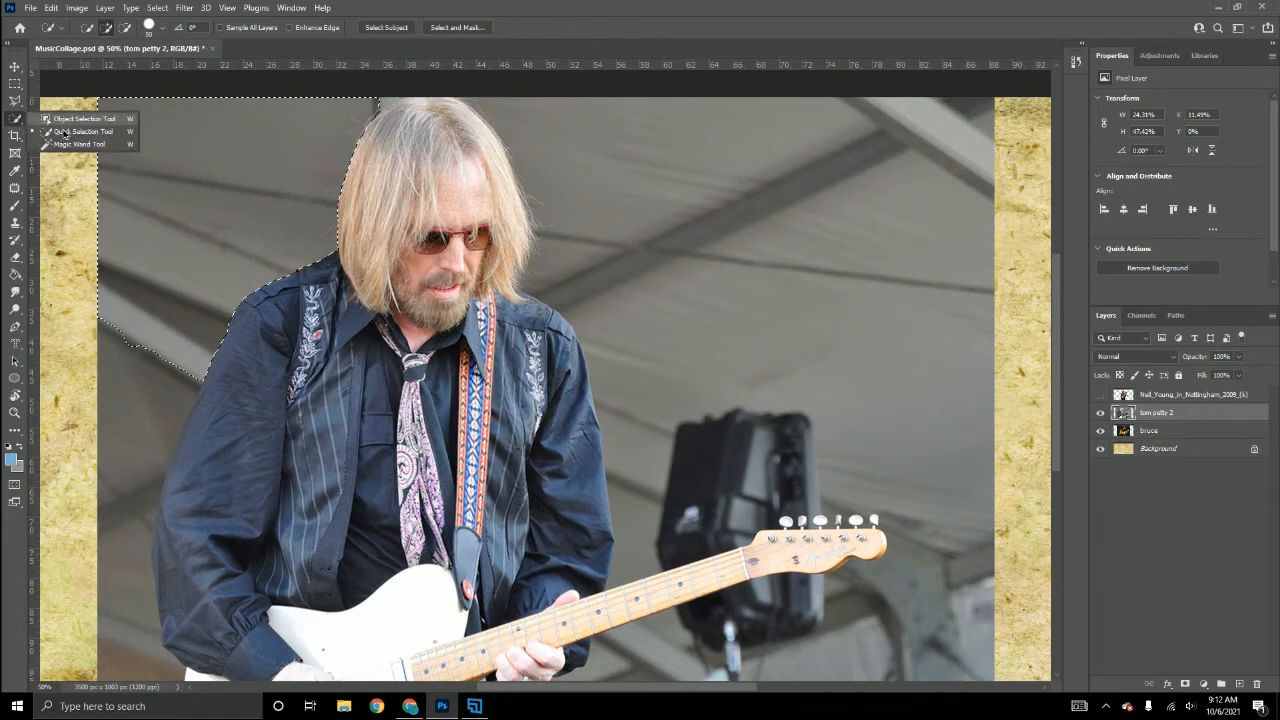
left_click(64, 144)
left_click(151, 388)
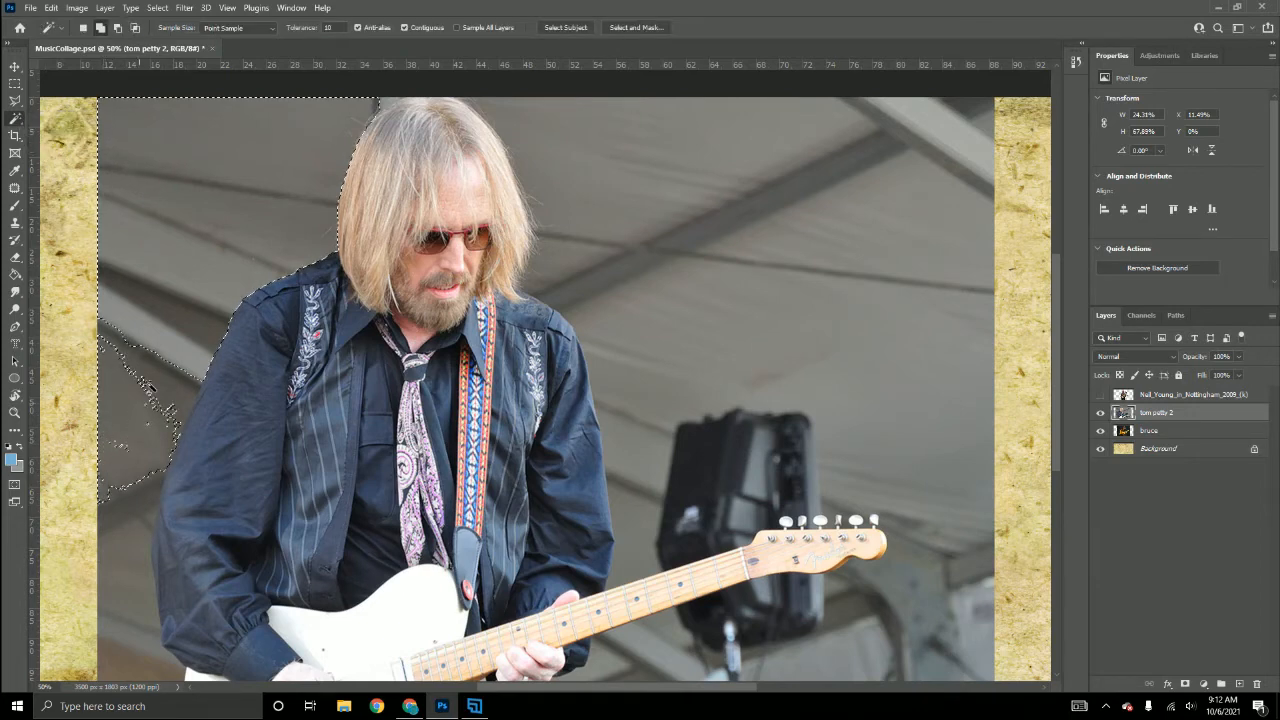
left_click(301, 29)
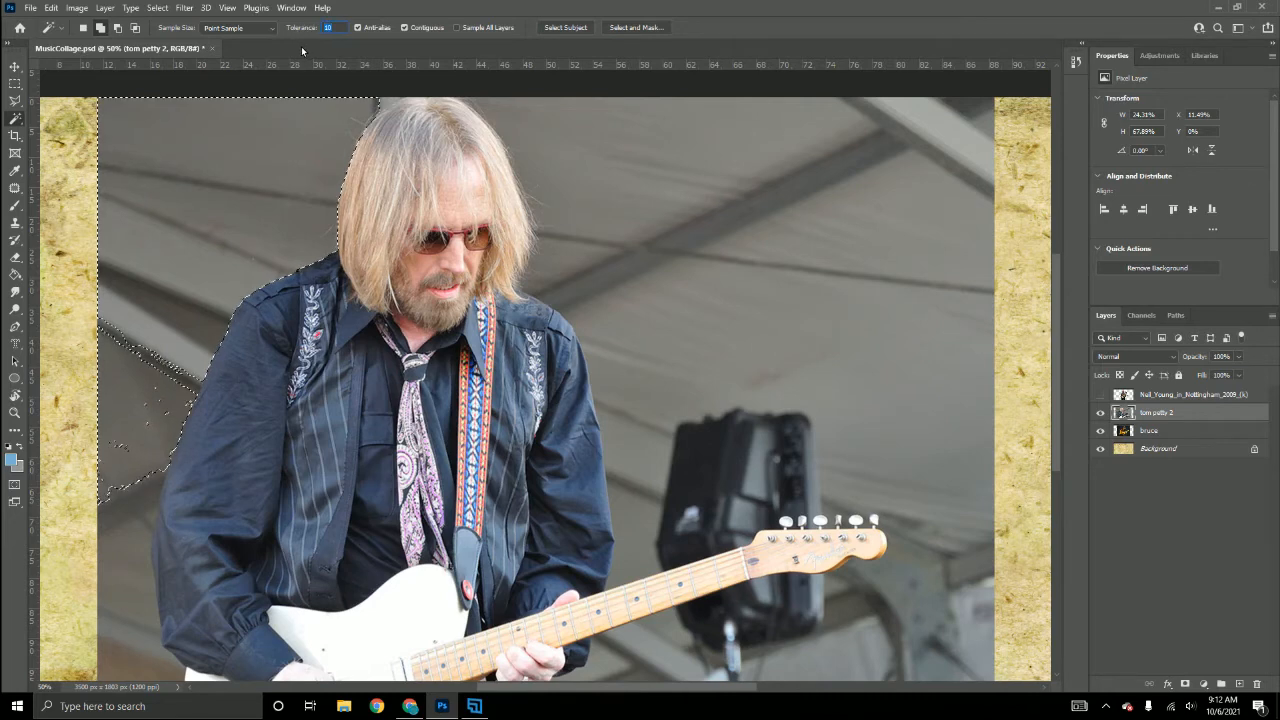
type("25")
left_click(118, 353)
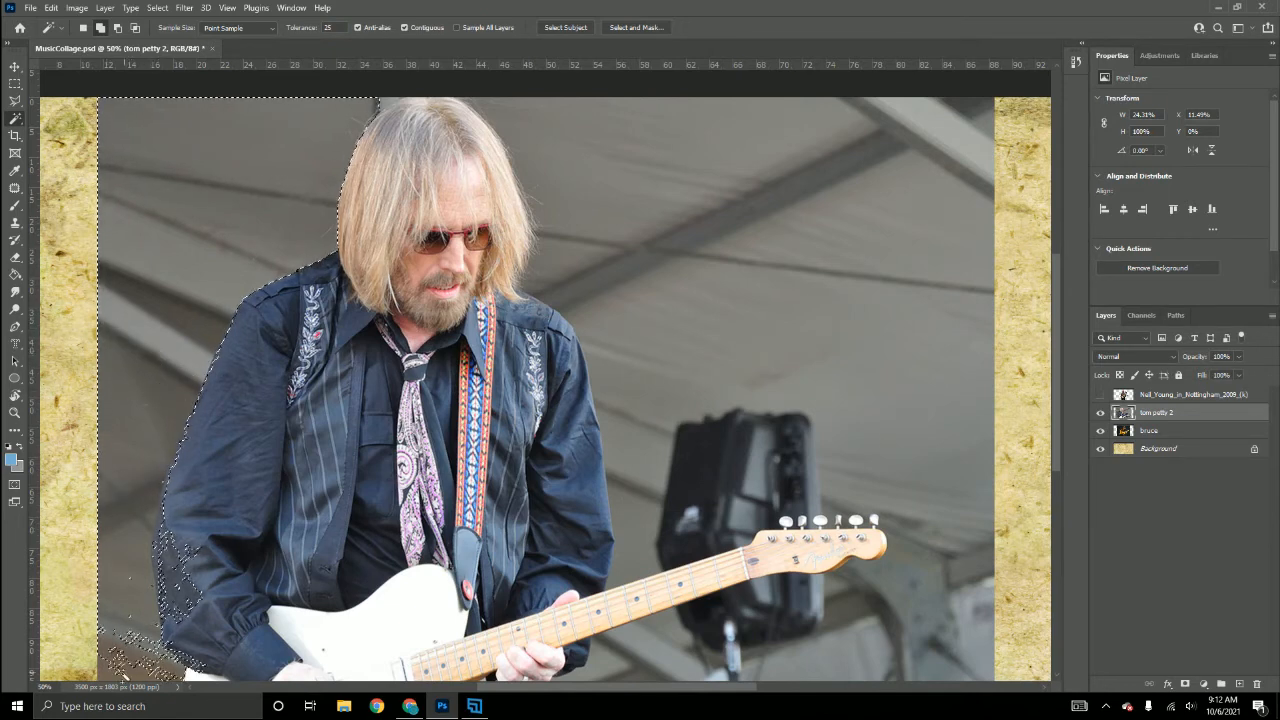
Add the grey tent canvas and roof beams above the guitar neck to the Magic Wand selection.
scroll(135, 583, "down", 2)
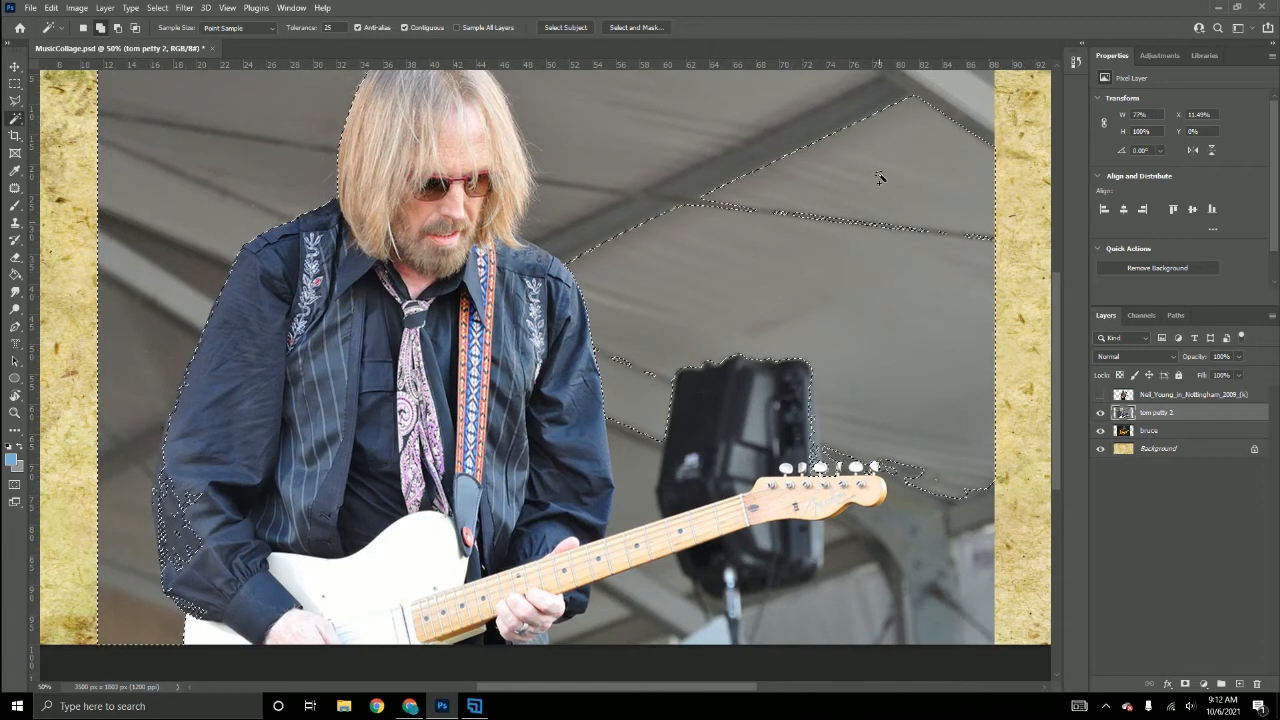
left_click(816, 220)
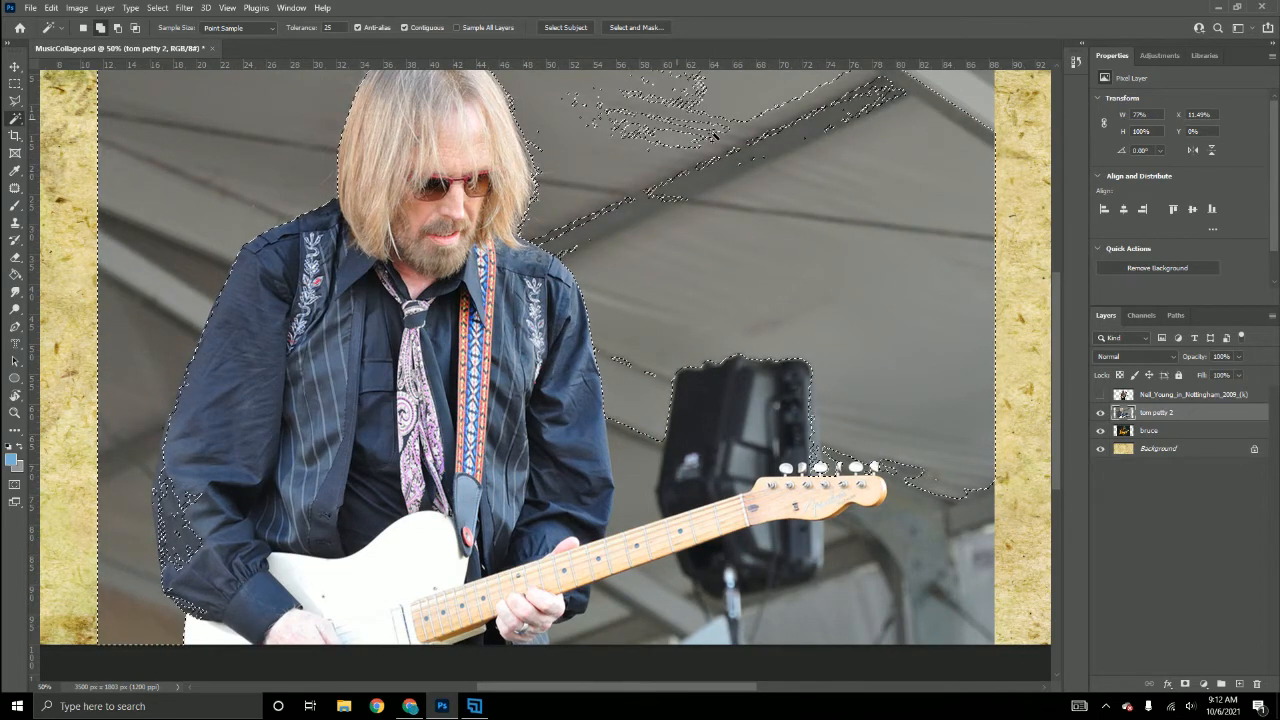
left_click(695, 108)
left_click(700, 170)
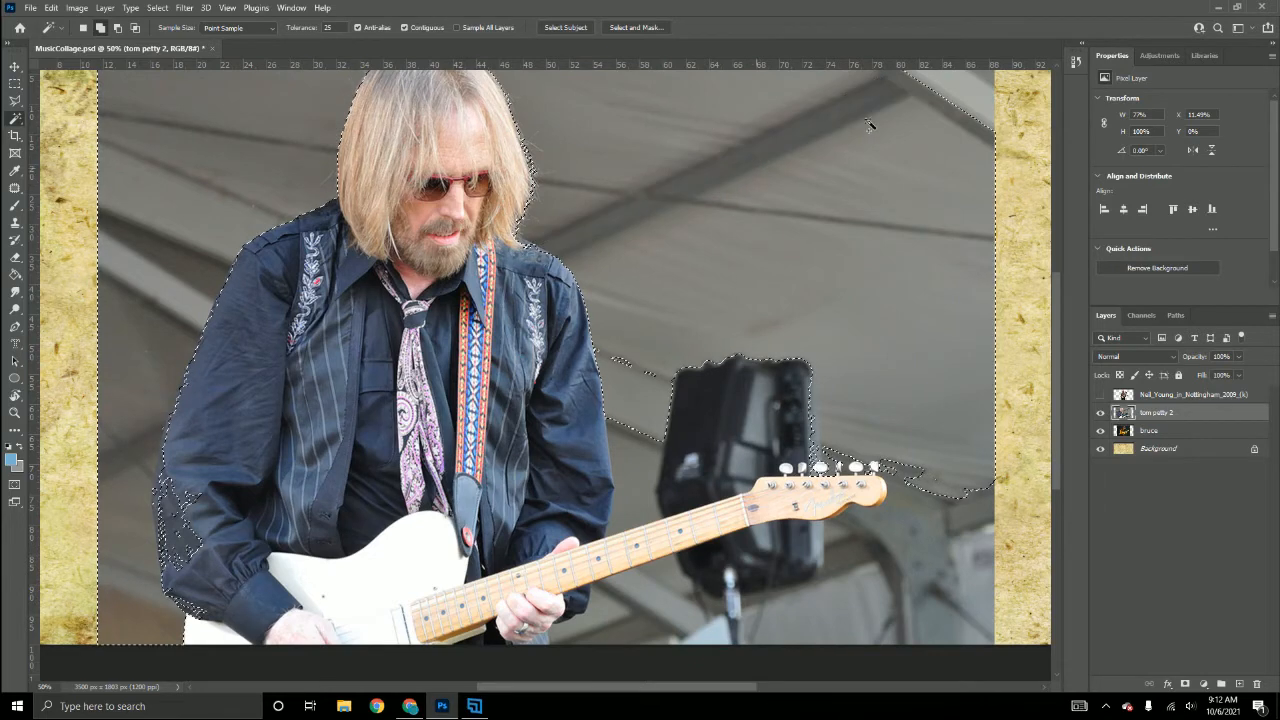
left_click(960, 114)
left_click(960, 114)
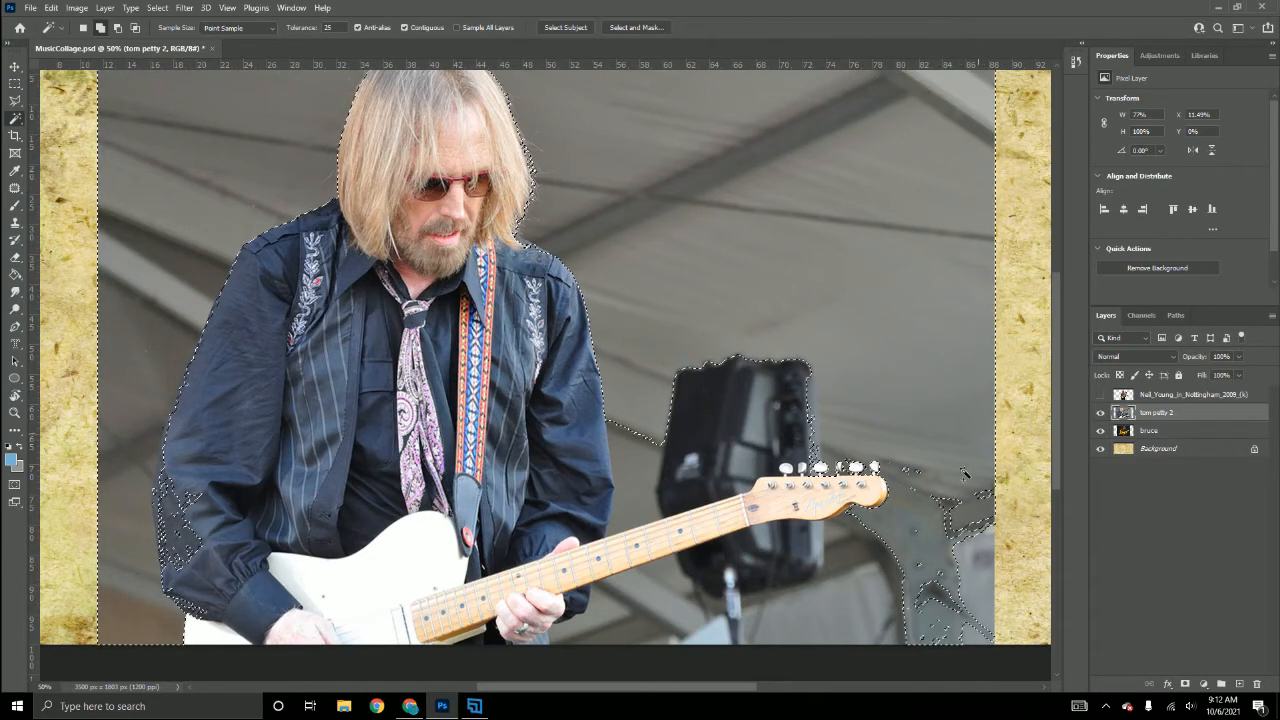
Add the background around and below the guitar headstock and the black stage speaker to the Magic Wand selection.
left_click(953, 525)
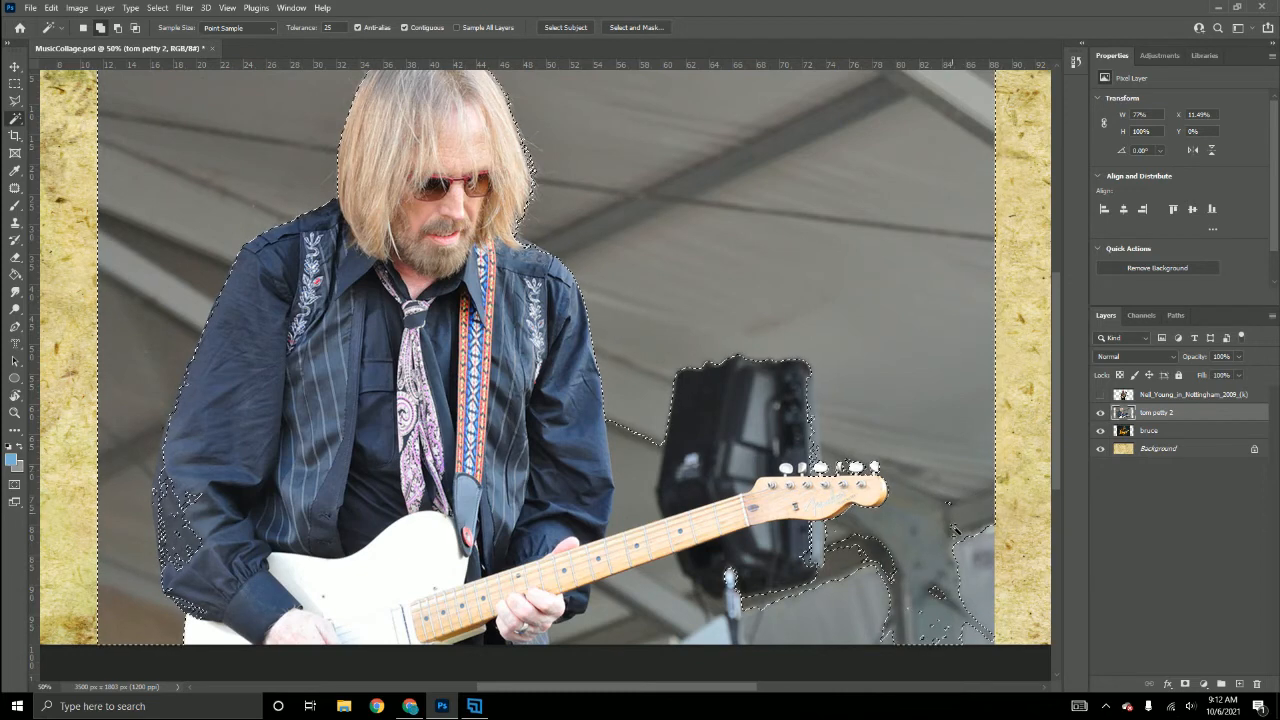
left_click(978, 563)
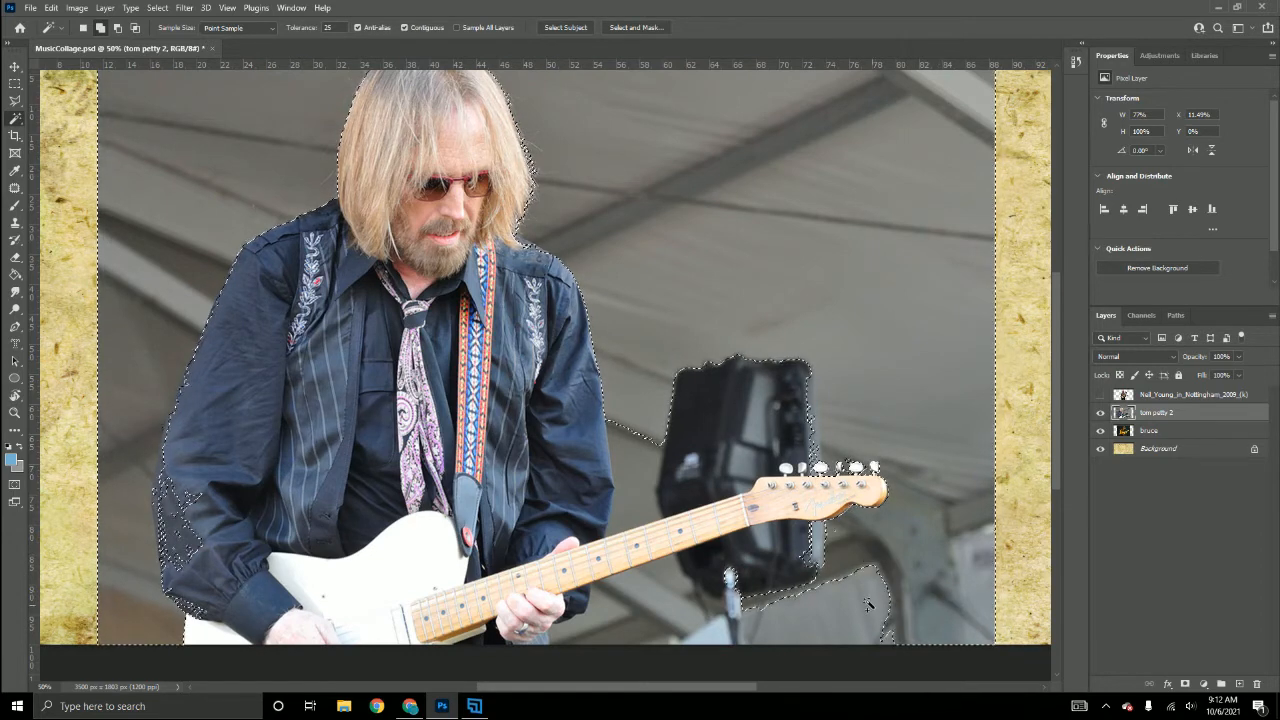
left_click(655, 628)
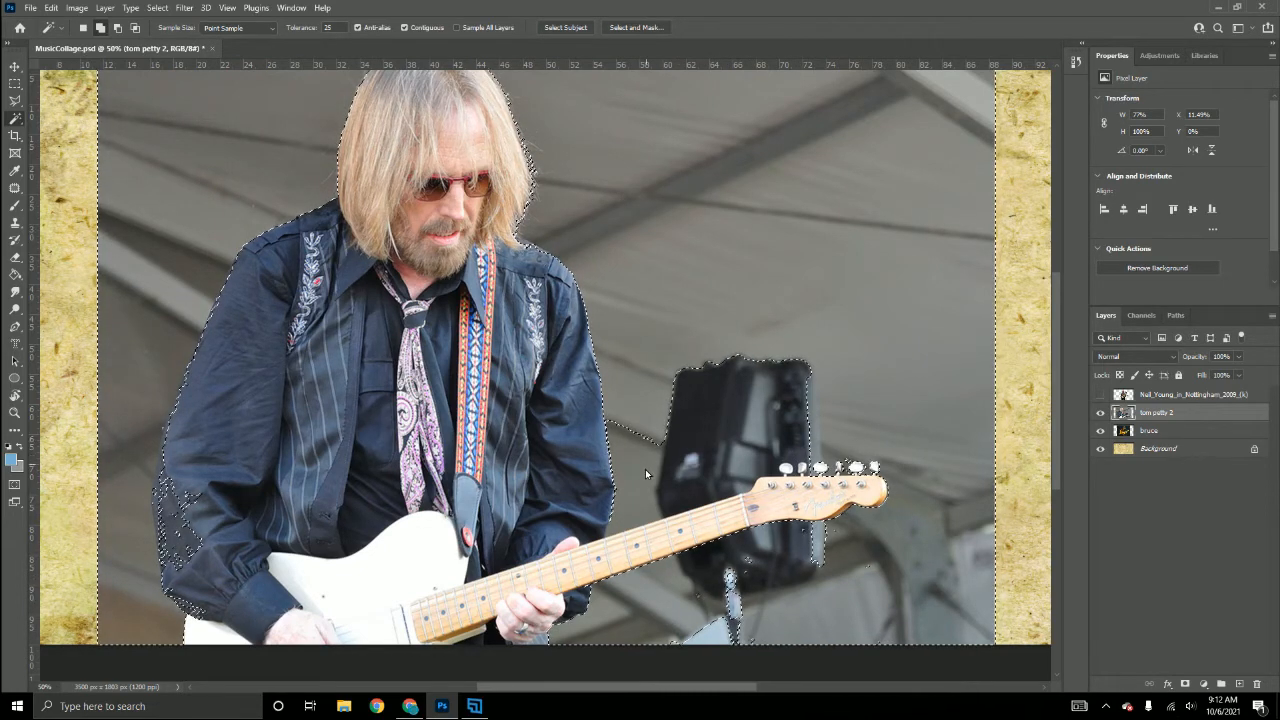
left_click(637, 445)
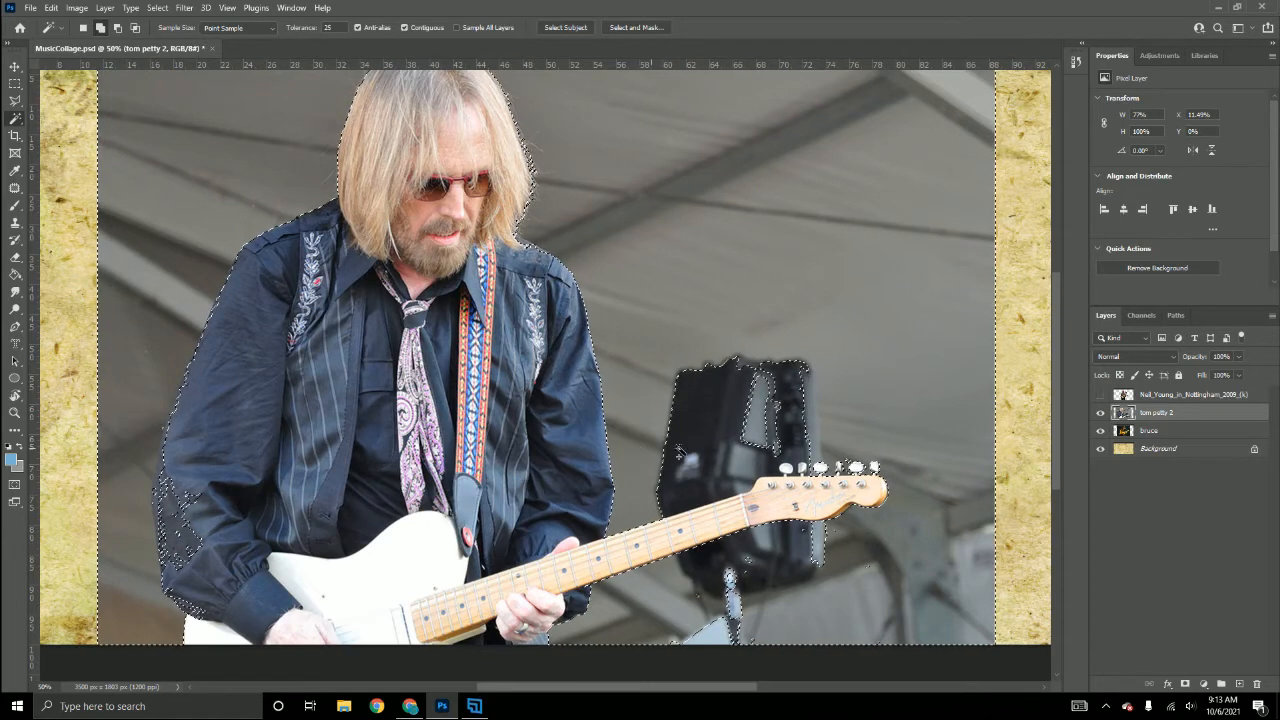
left_click(748, 445)
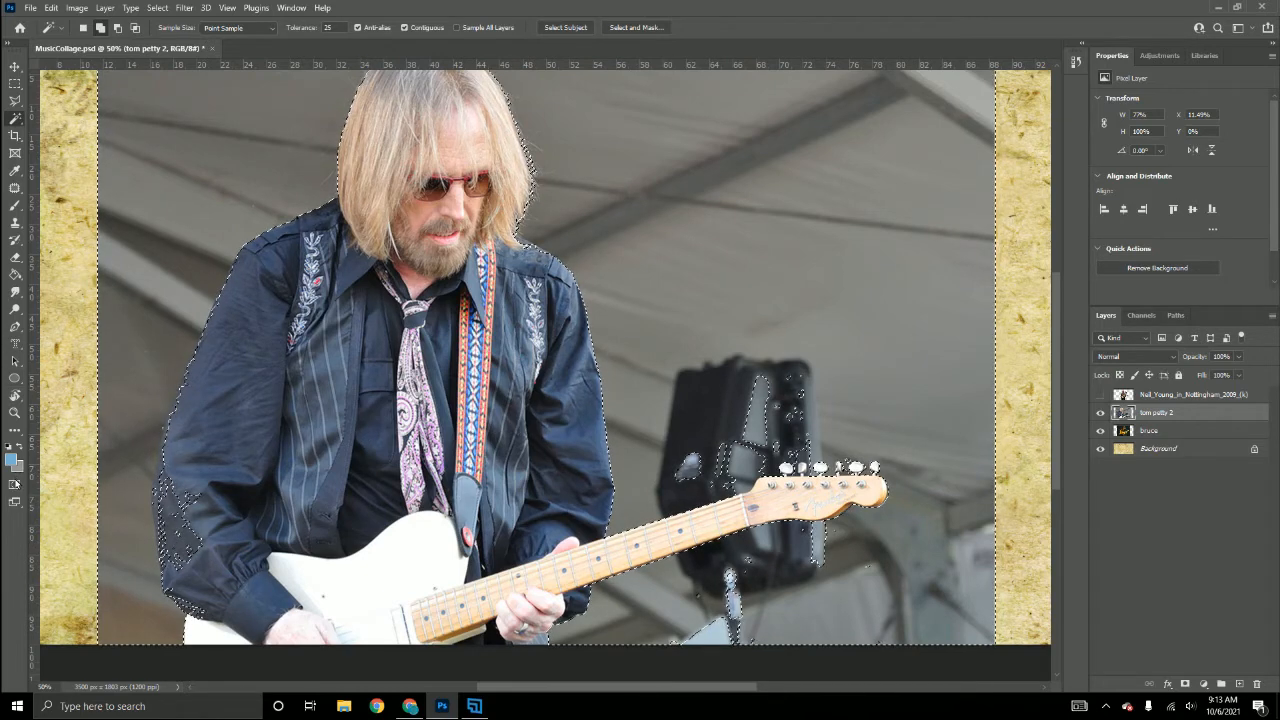
Enter Quick Mask mode and paint white over the red patches on the black stage speaker above the guitar neck.
left_click(15, 484)
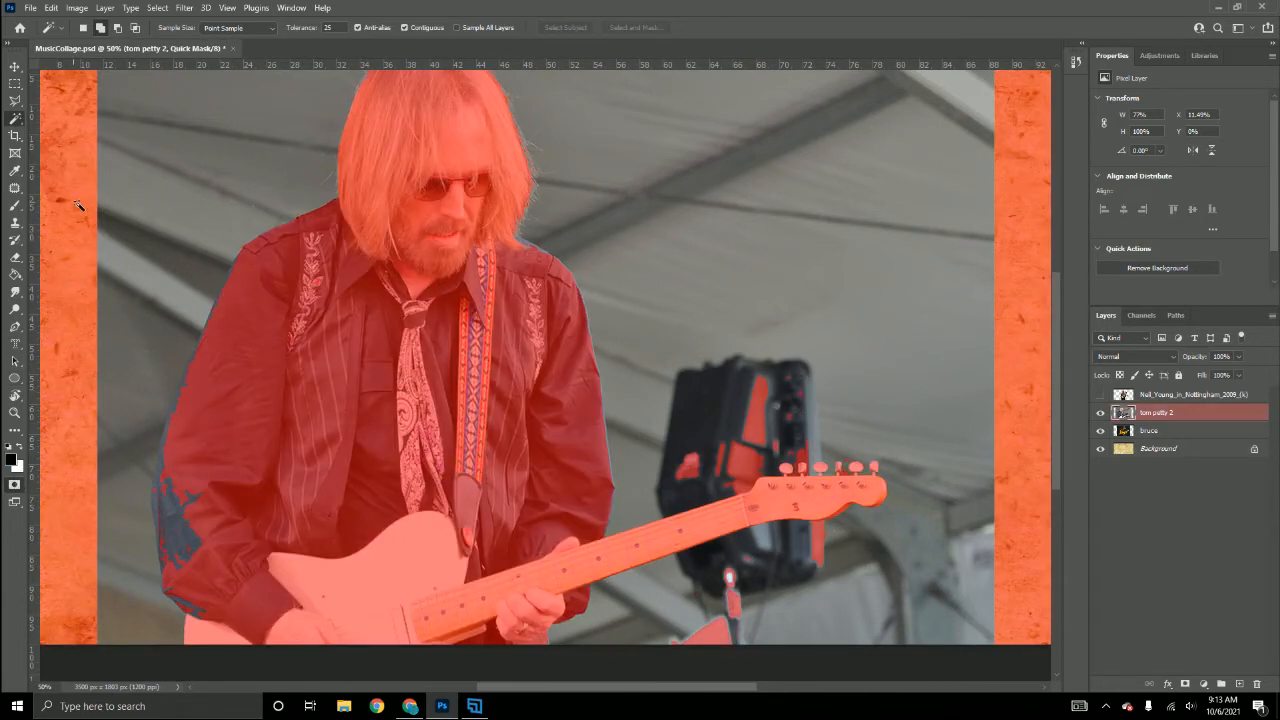
left_click(15, 205)
mouse_move(686, 458)
left_mouse_down()
mouse_move(672, 462)
mouse_move(720, 442)
left_mouse_up()
key("ctrl+z")
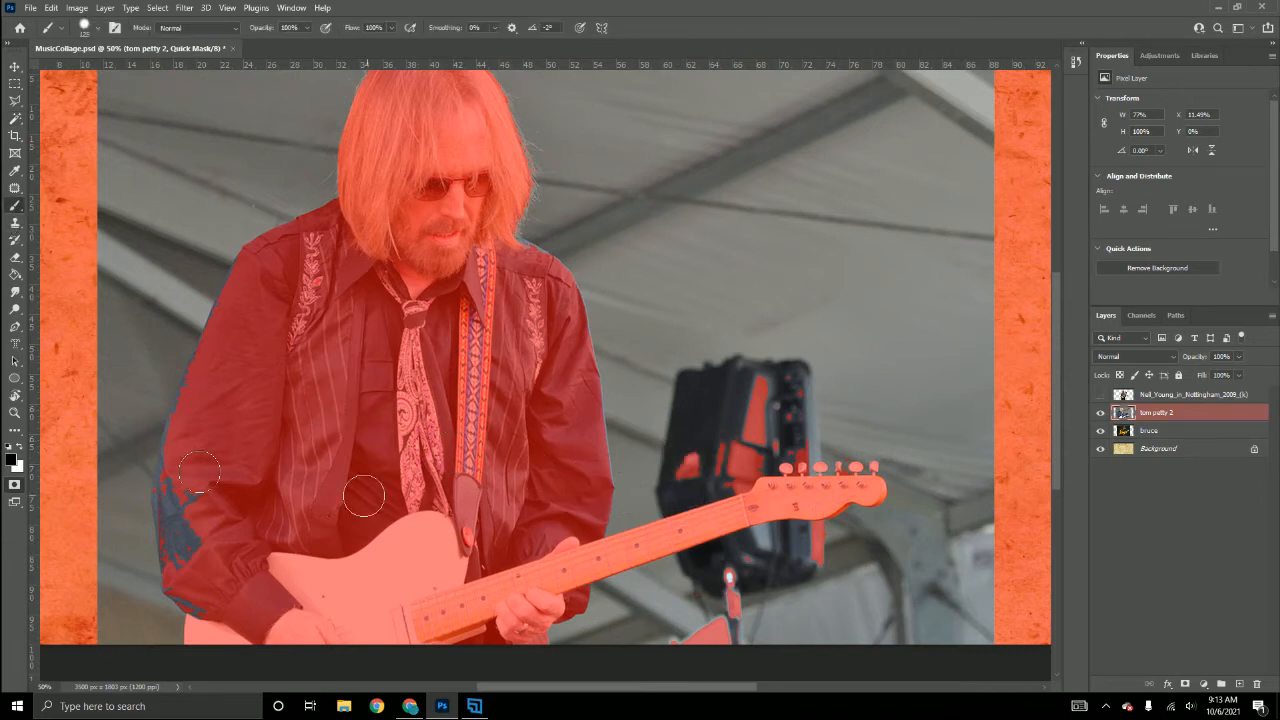
left_click(18, 447)
mouse_move(685, 464)
left_mouse_down()
mouse_move(782, 383)
mouse_move(763, 400)
mouse_move(806, 378)
mouse_move(807, 441)
mouse_move(772, 443)
mouse_move(763, 429)
mouse_move(730, 474)
left_mouse_up()
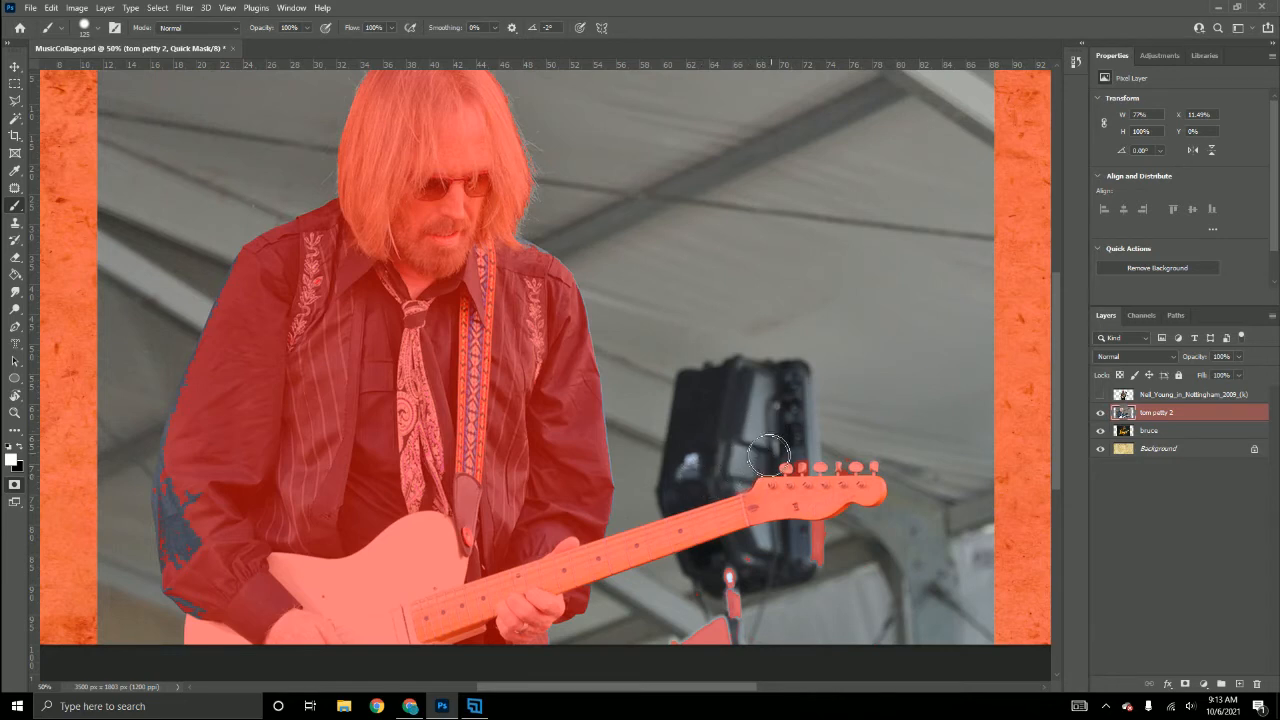
Paint white in the quick mask over the red remnants below the headstock and along both side edges of the photo.
mouse_move(820, 545)
left_mouse_down()
mouse_move(812, 560)
mouse_move(675, 600)
mouse_move(740, 640)
mouse_move(817, 636)
left_mouse_up()
mouse_move(990, 140)
left_mouse_down()
mouse_move(995, 88)
mouse_move(991, 265)
mouse_move(958, 446)
left_mouse_up()
left_click_drag(1003, 232, 985, 672)
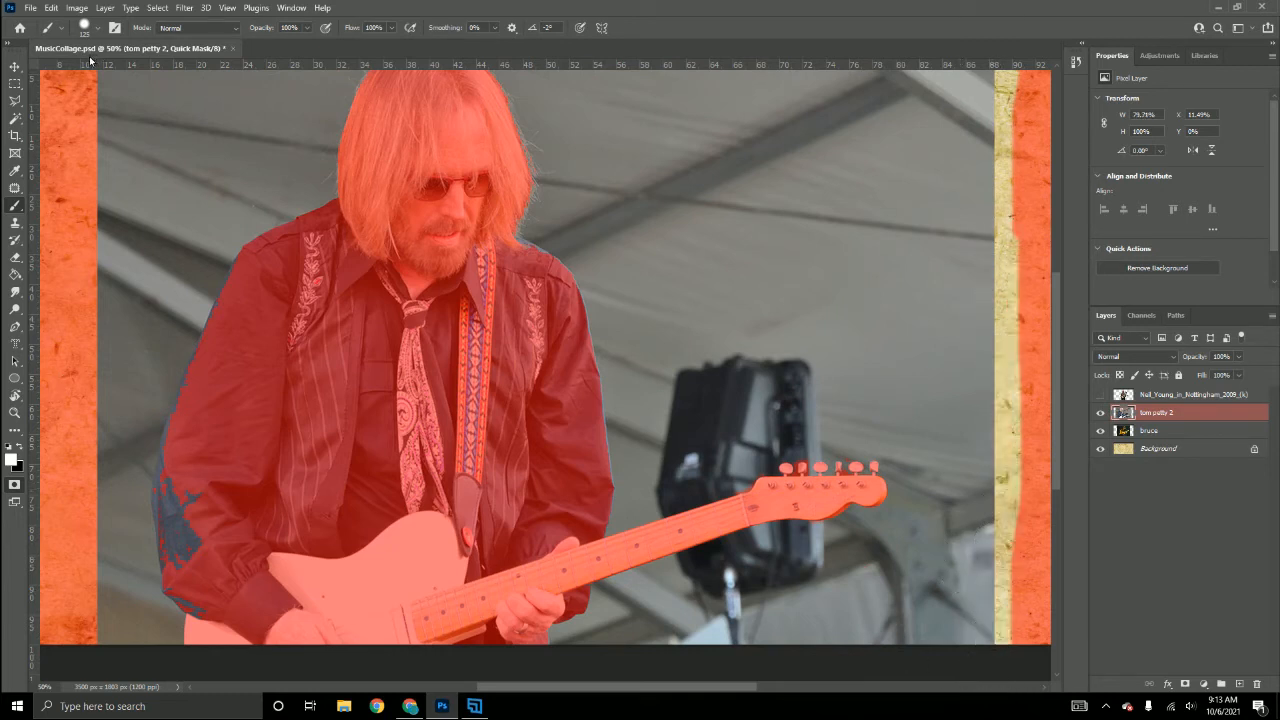
left_click_drag(90, 85, 75, 412)
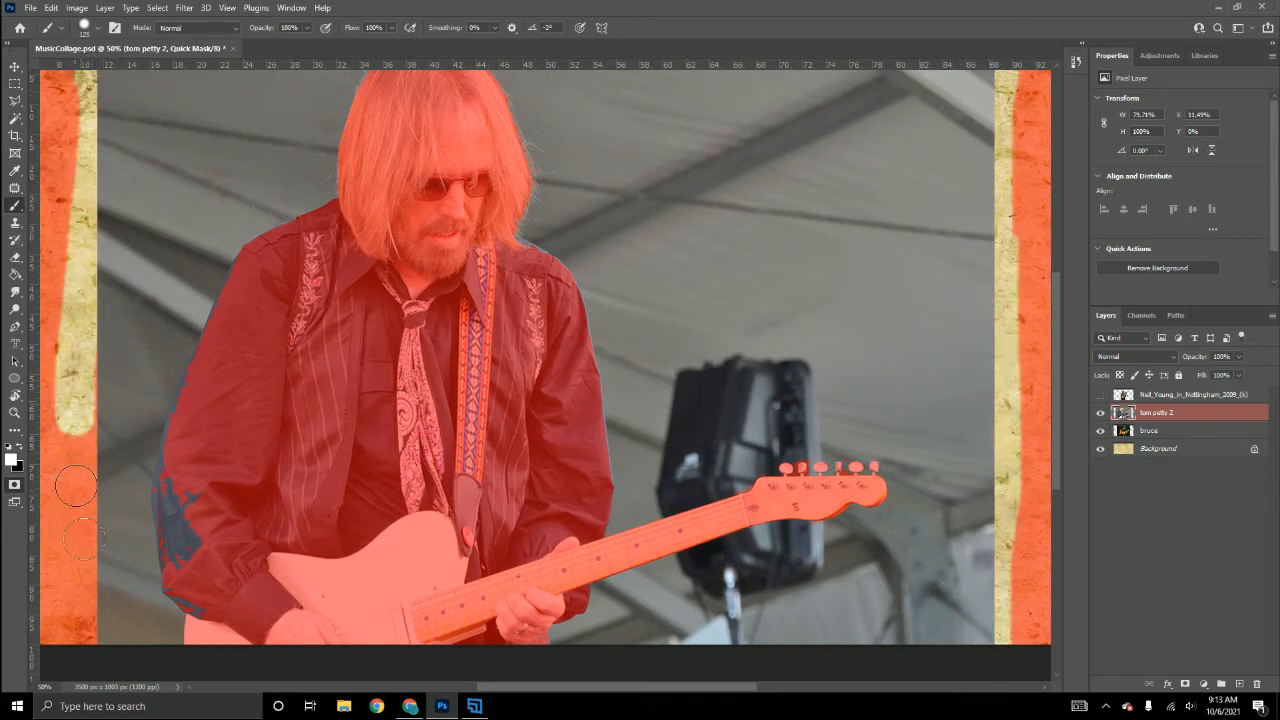
left_click_drag(76, 487, 88, 690)
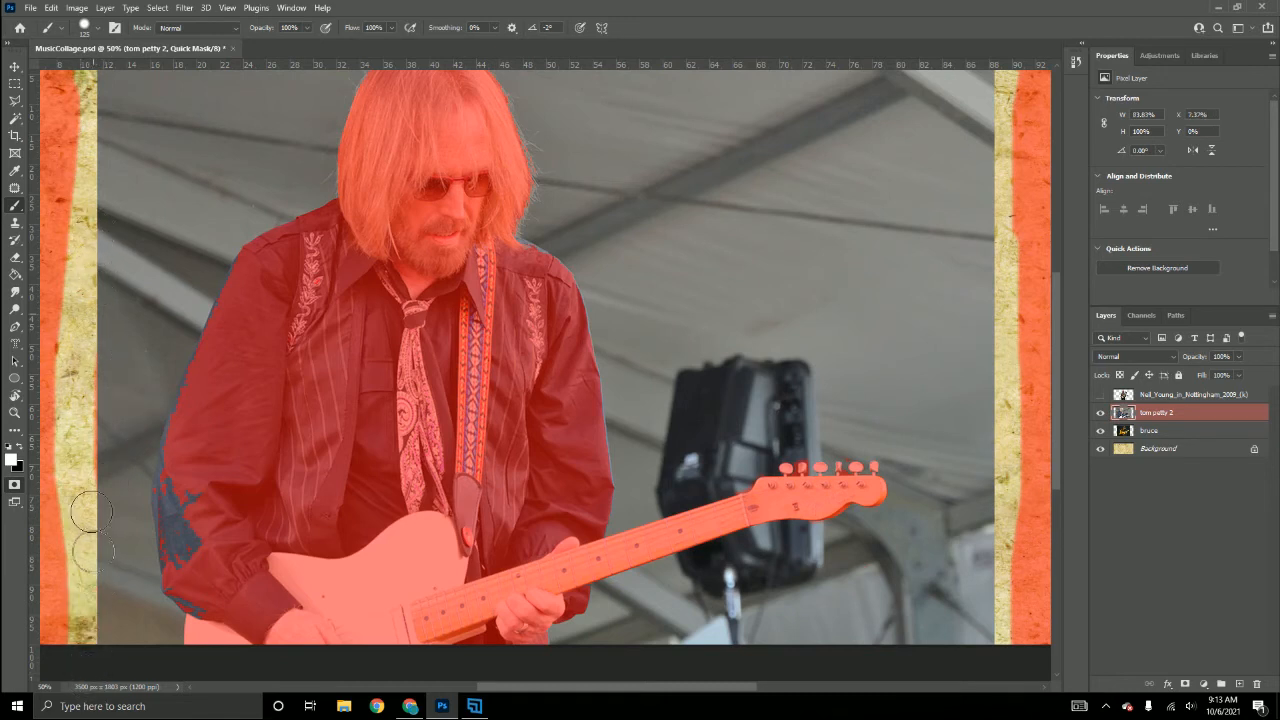
left_click_drag(91, 511, 104, 525)
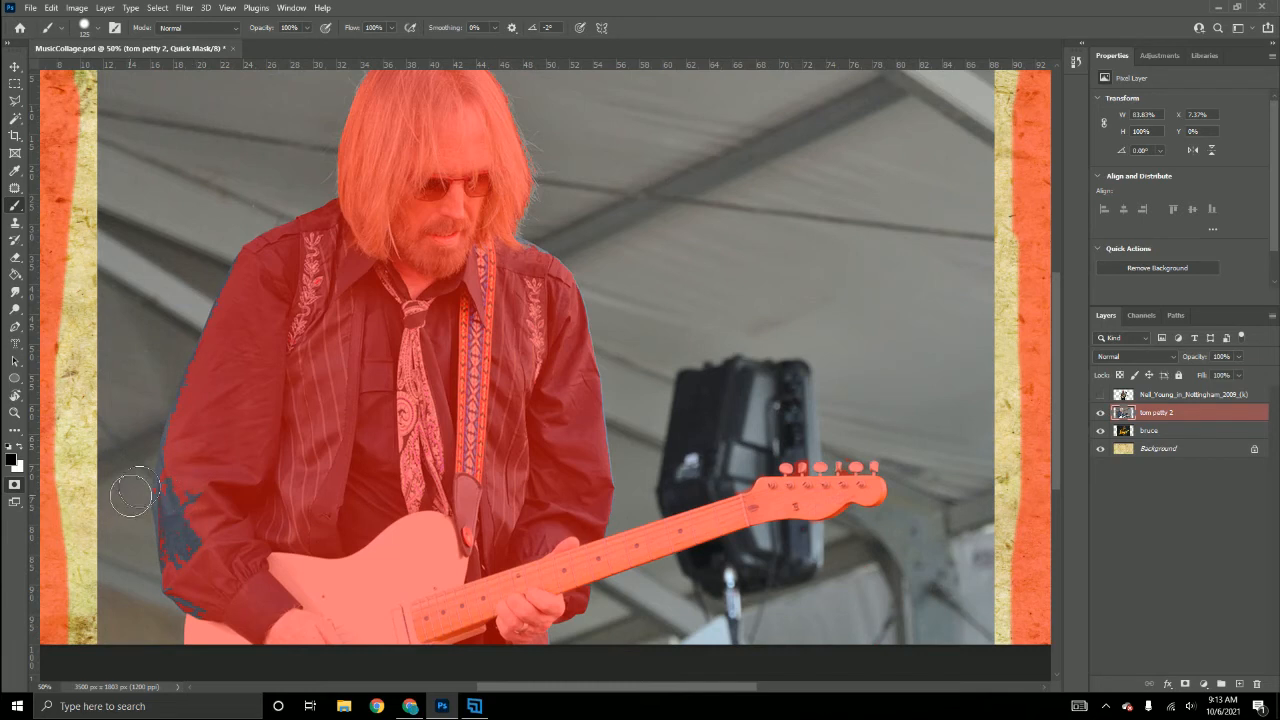
Enlarge the brush to 300 px and paint black in the quick mask over the unprotected patches of the strumming arm's sleeve.
left_click(100, 28)
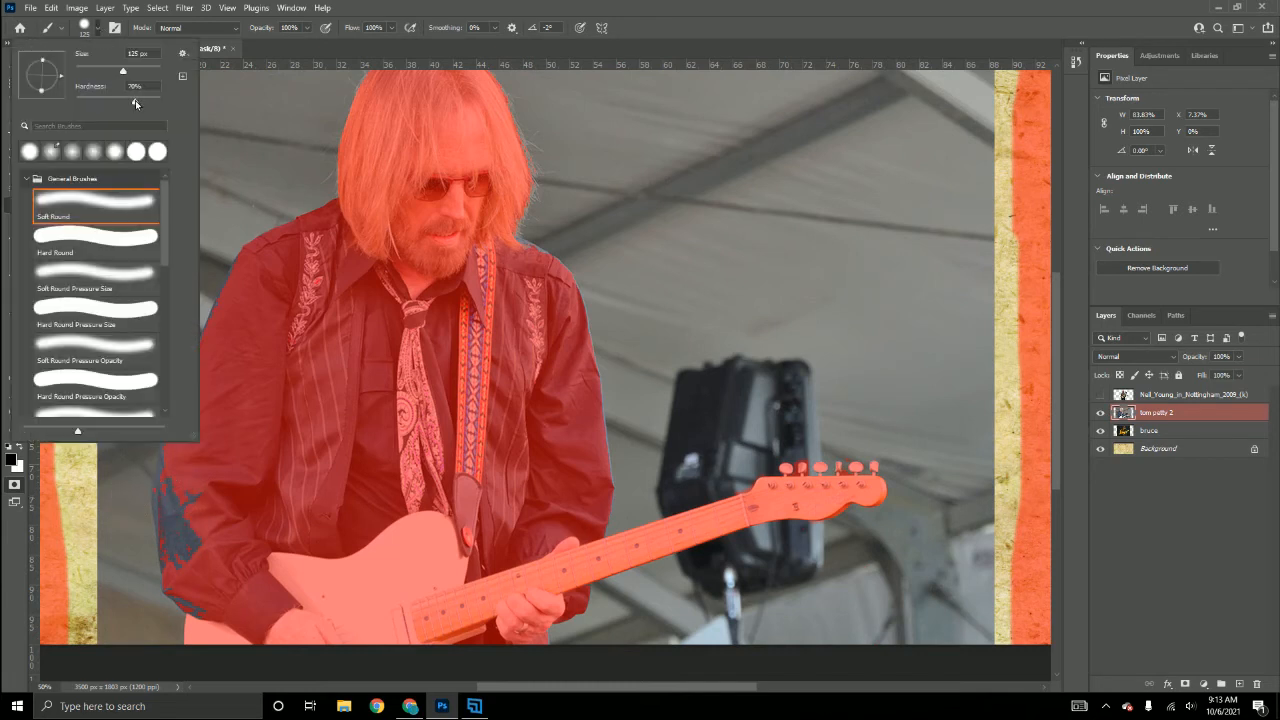
left_click(100, 31)
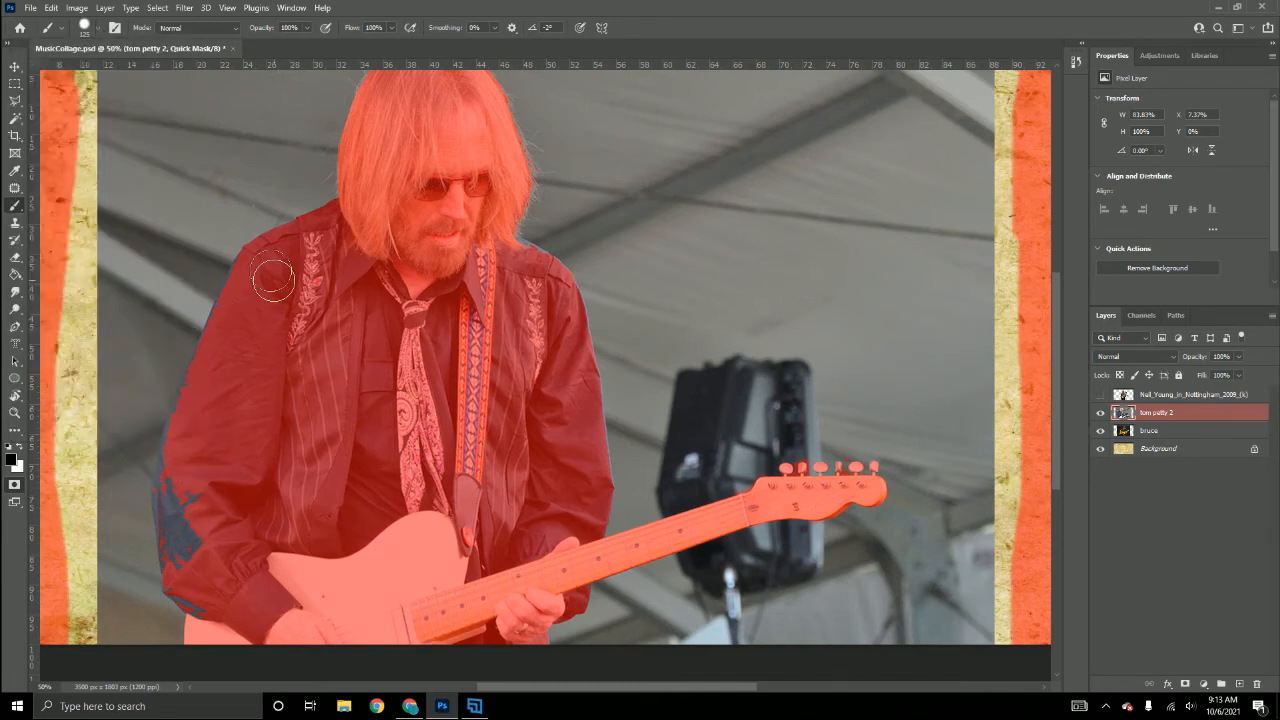
key("bracketright")
key("bracketright")
key("bracketright")
key("bracketright")
key("bracketright")
mouse_move(218, 427)
left_mouse_down()
mouse_move(200, 524)
mouse_move(212, 585)
mouse_move(214, 572)
mouse_move(214, 583)
mouse_move(238, 574)
left_mouse_up()
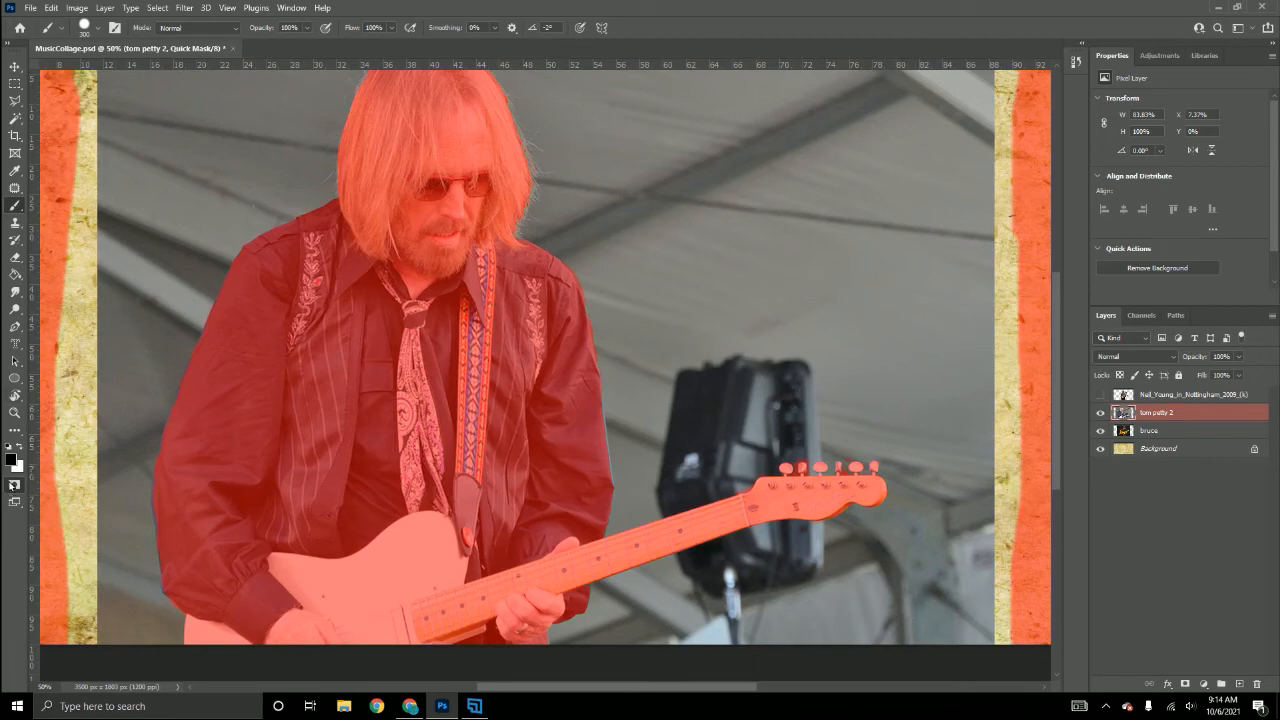
Exit Quick Mask mode, delete the selected background from the tom petty 2 layer and clear the selection.
left_click(14, 485)
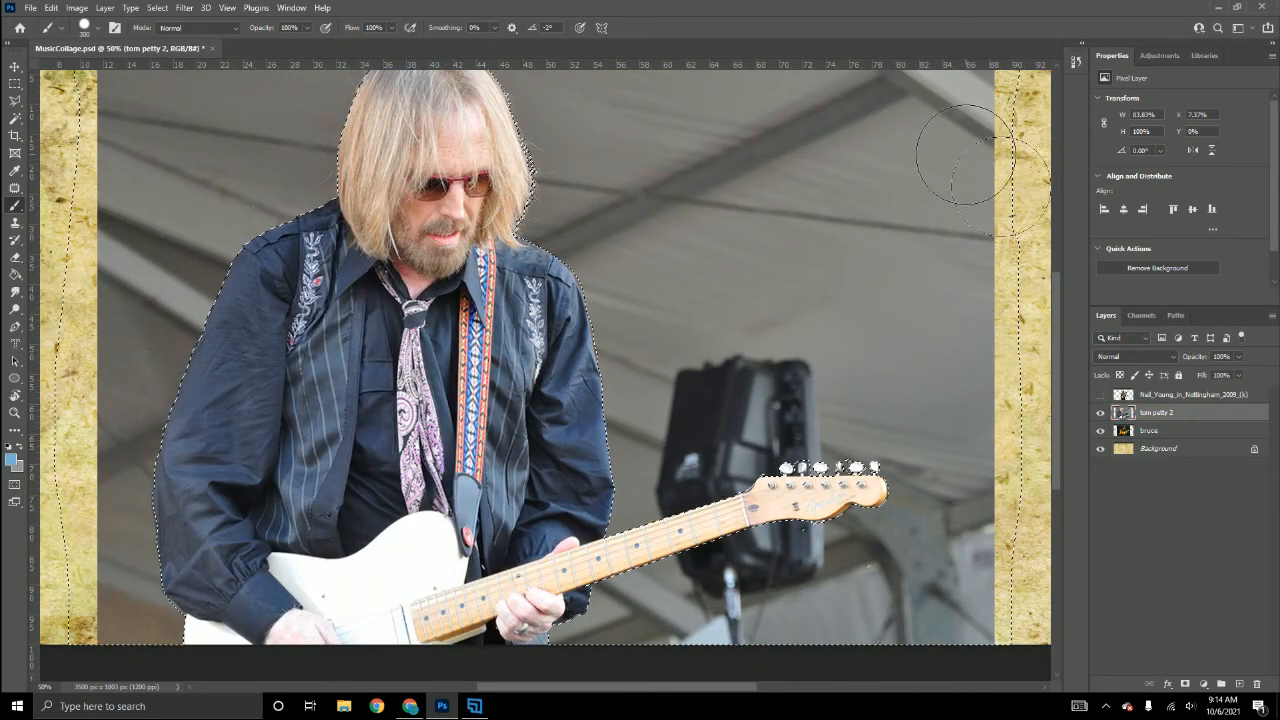
key("Delete")
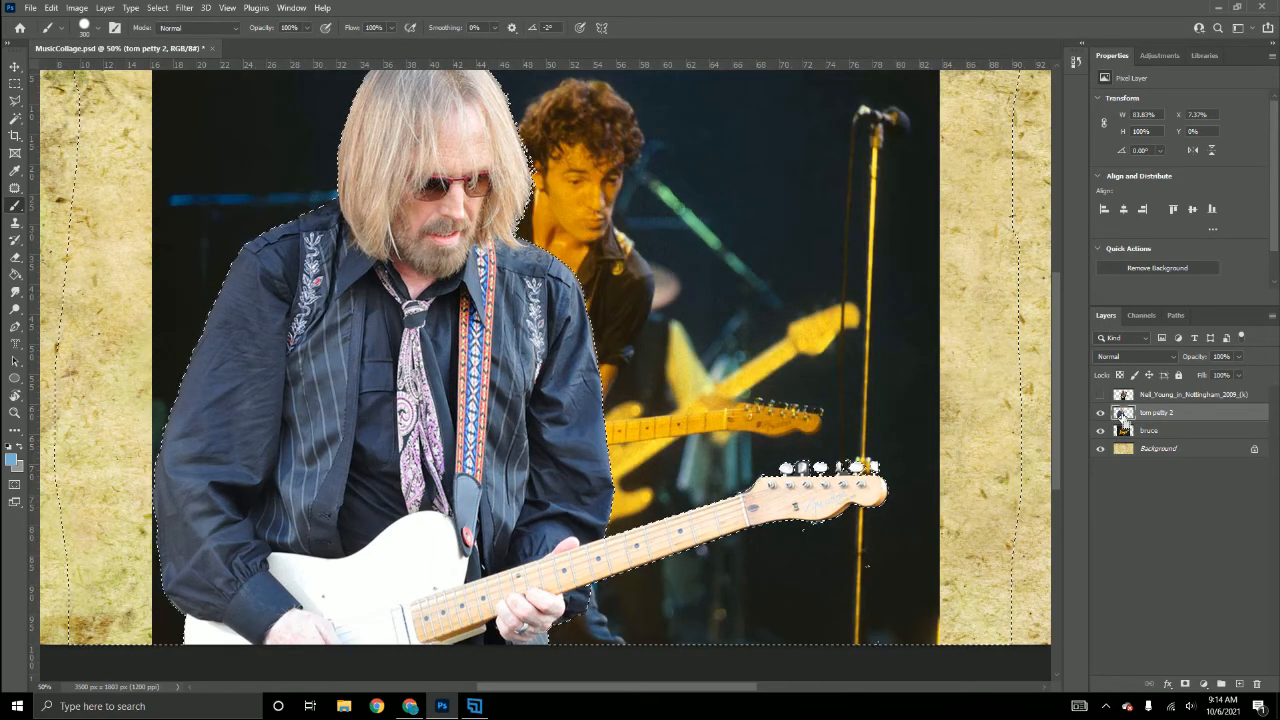
key("ctrl+d")
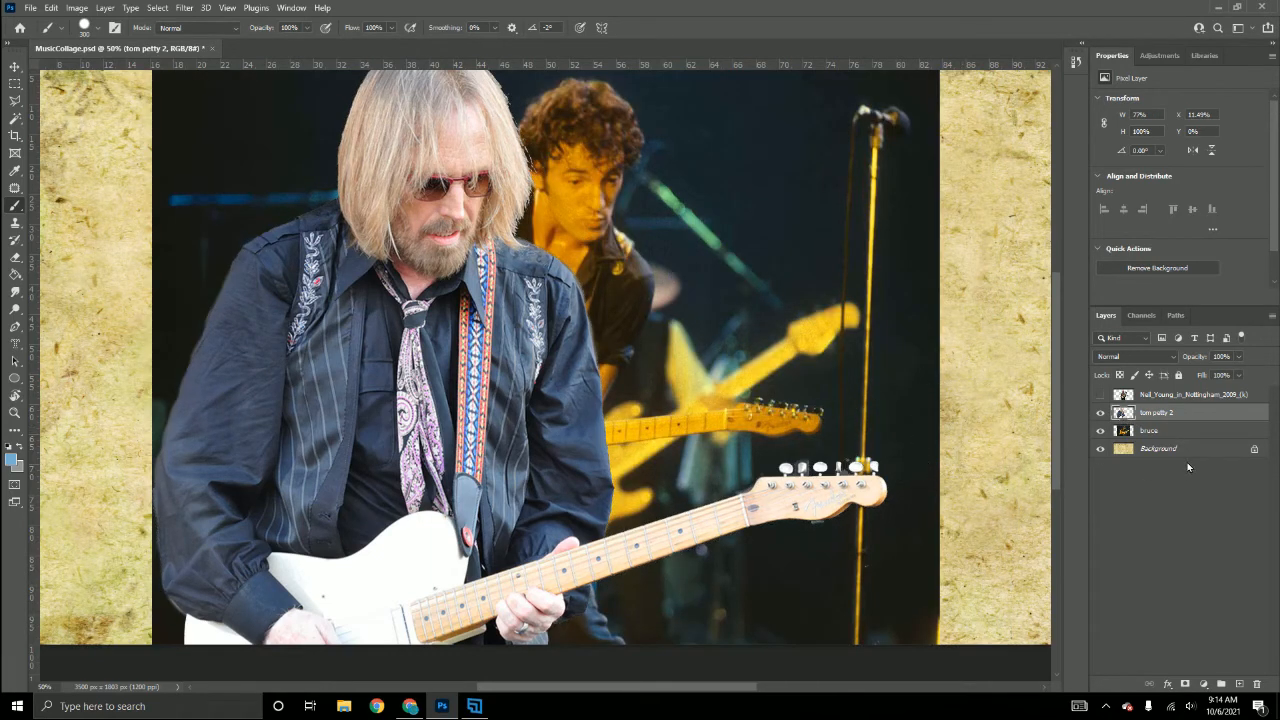
Hide the tom petty 2 layer and select the dark stage background on the bruce layer using the Magic Wand with a tolerance of 25.
left_click(1181, 437)
left_click(1101, 416)
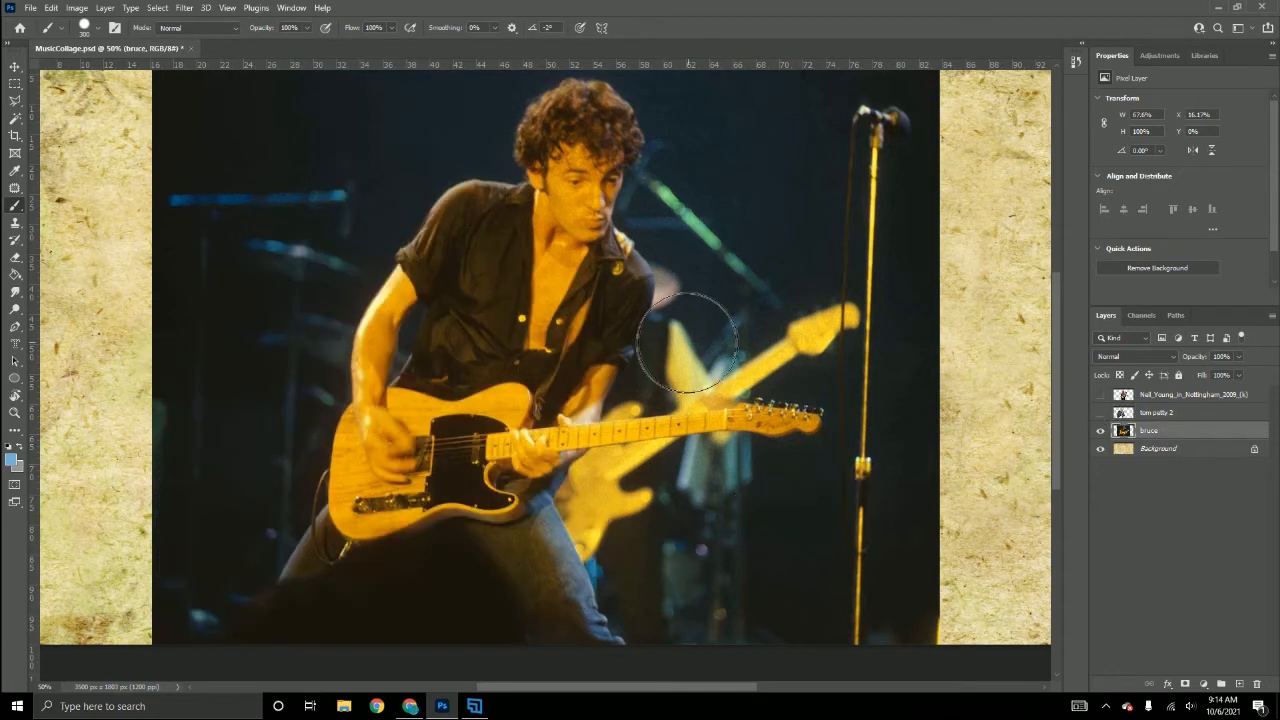
left_click(15, 119)
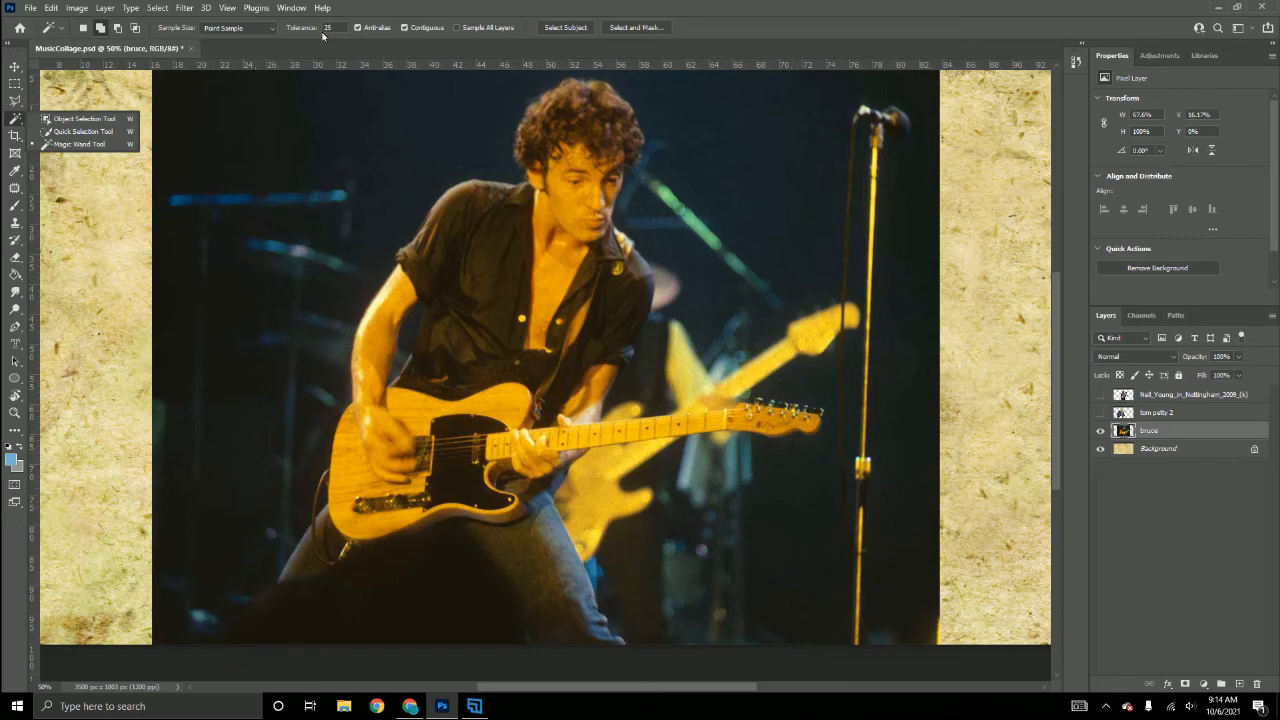
left_click(303, 236)
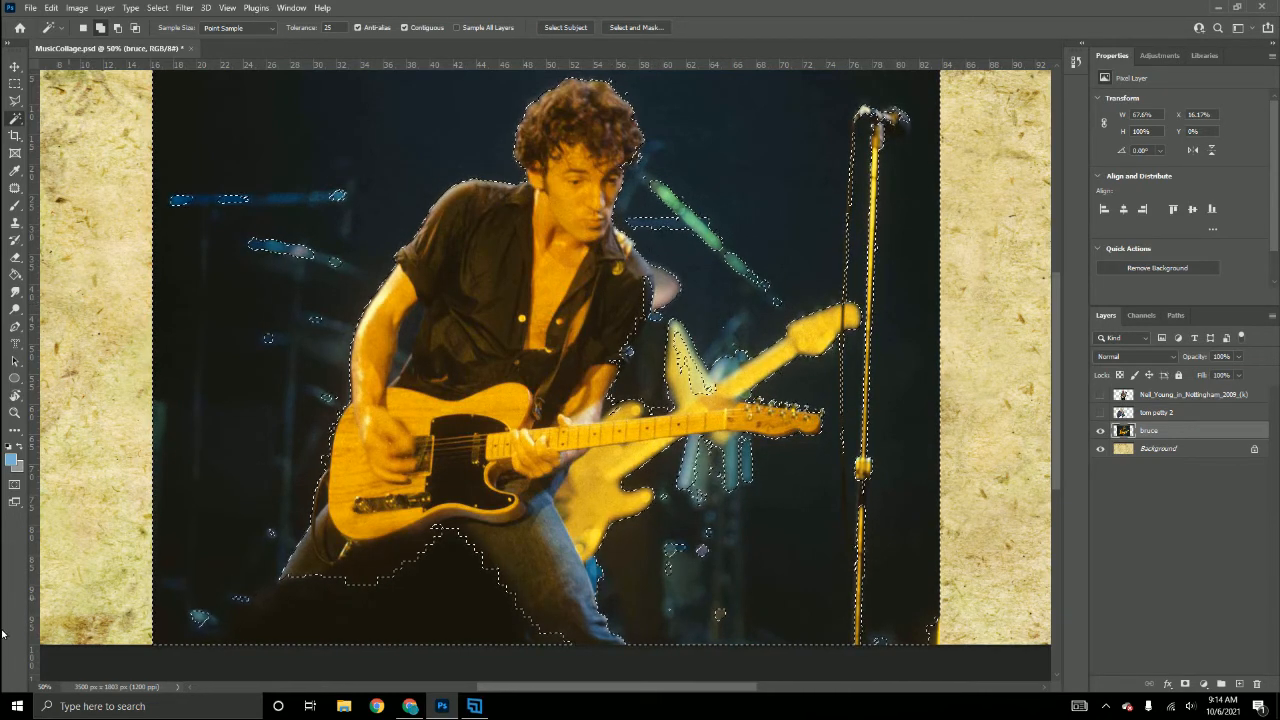
Enter Quick Mask mode and brush white over the red remnants along the photo's left edge and between it and the guitarist.
left_click(14, 485)
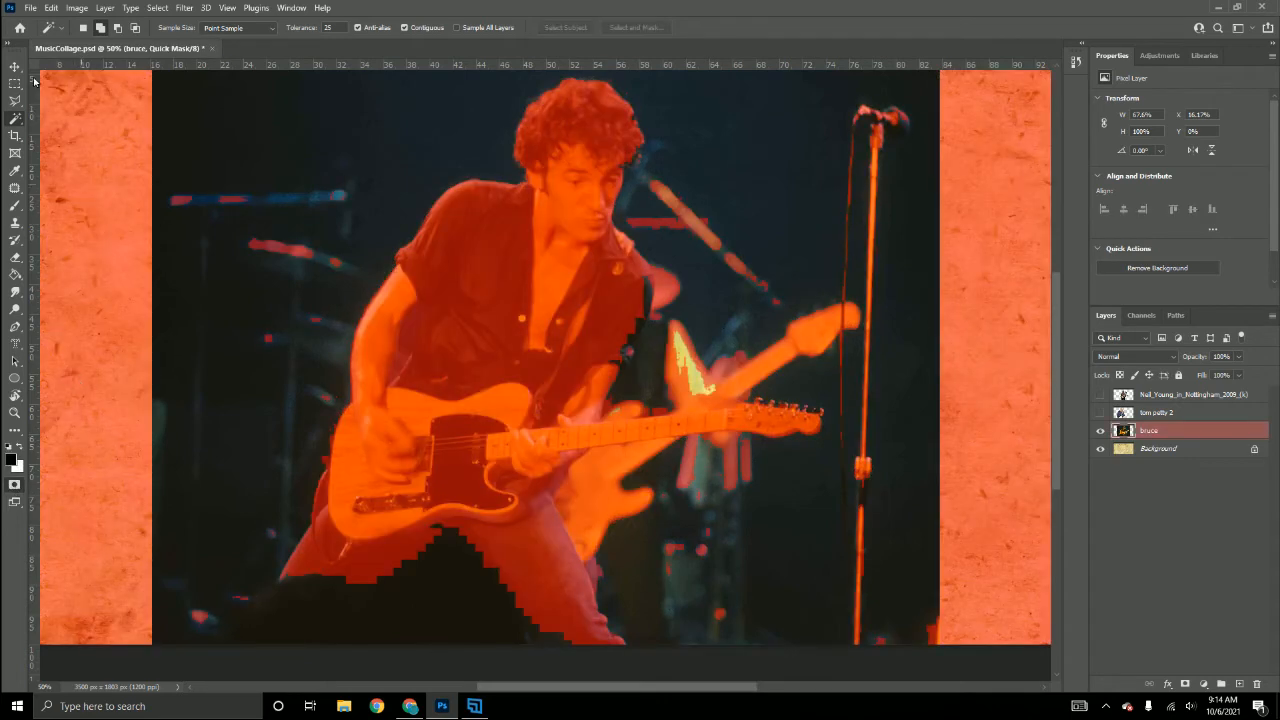
left_click(14, 206)
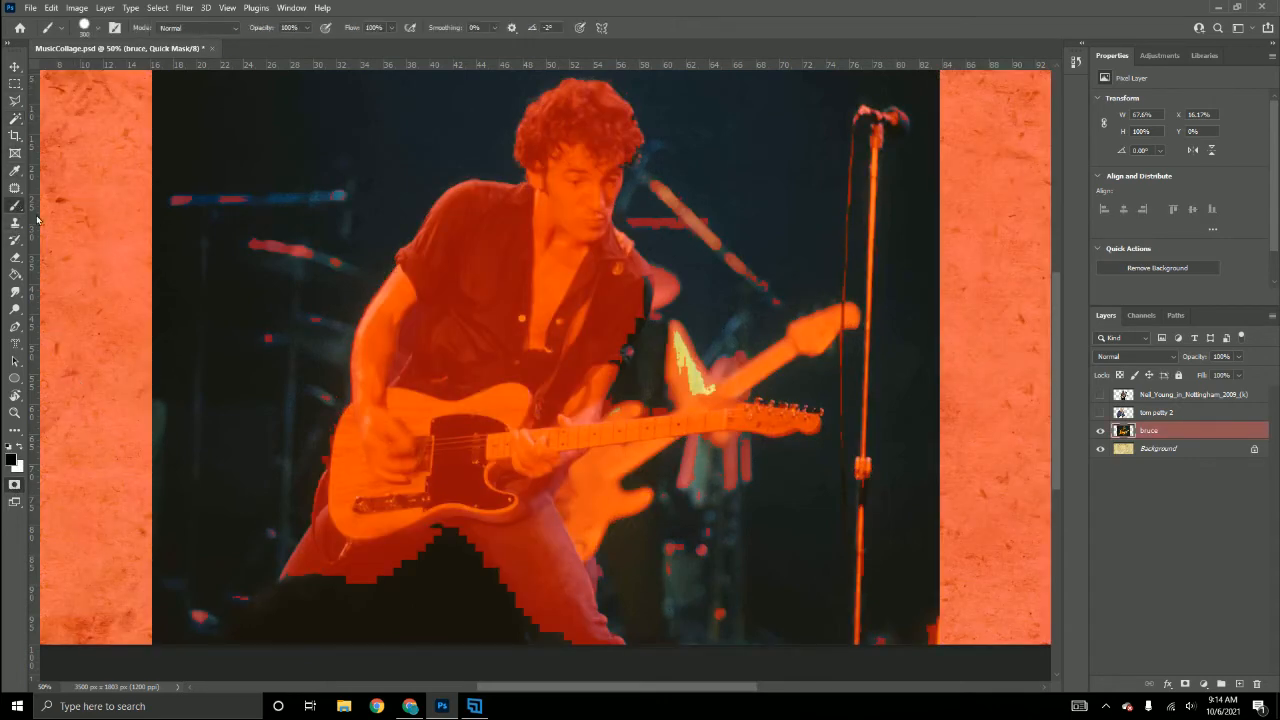
left_click(231, 198)
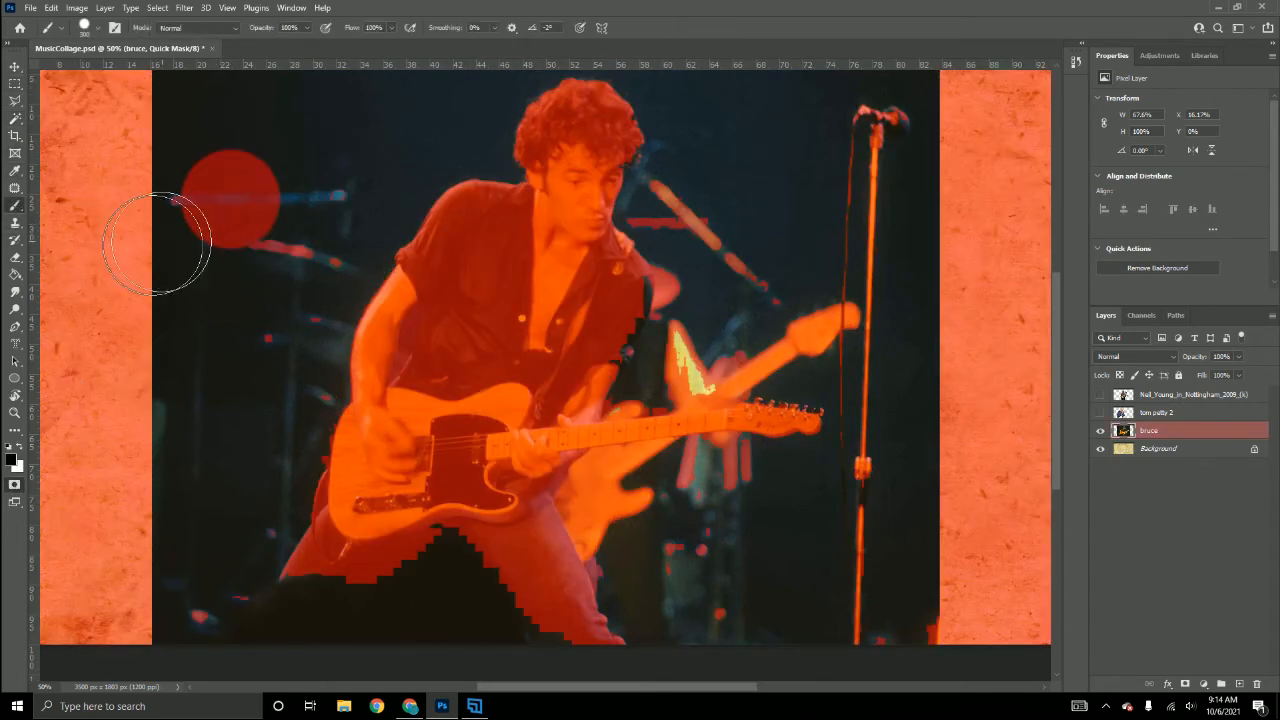
key("ctrl+z")
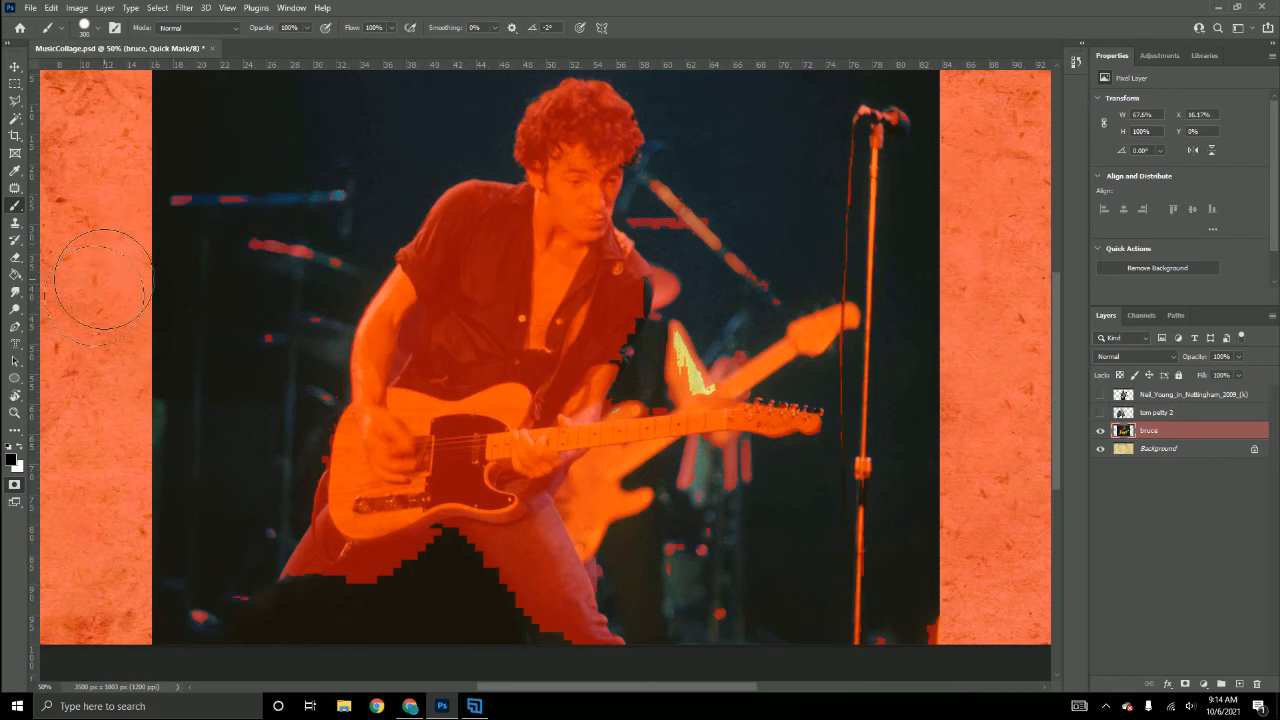
left_click(17, 450)
left_click_drag(165, 80, 145, 412)
mouse_move(139, 585)
left_mouse_down()
mouse_move(150, 622)
mouse_move(194, 586)
left_mouse_up()
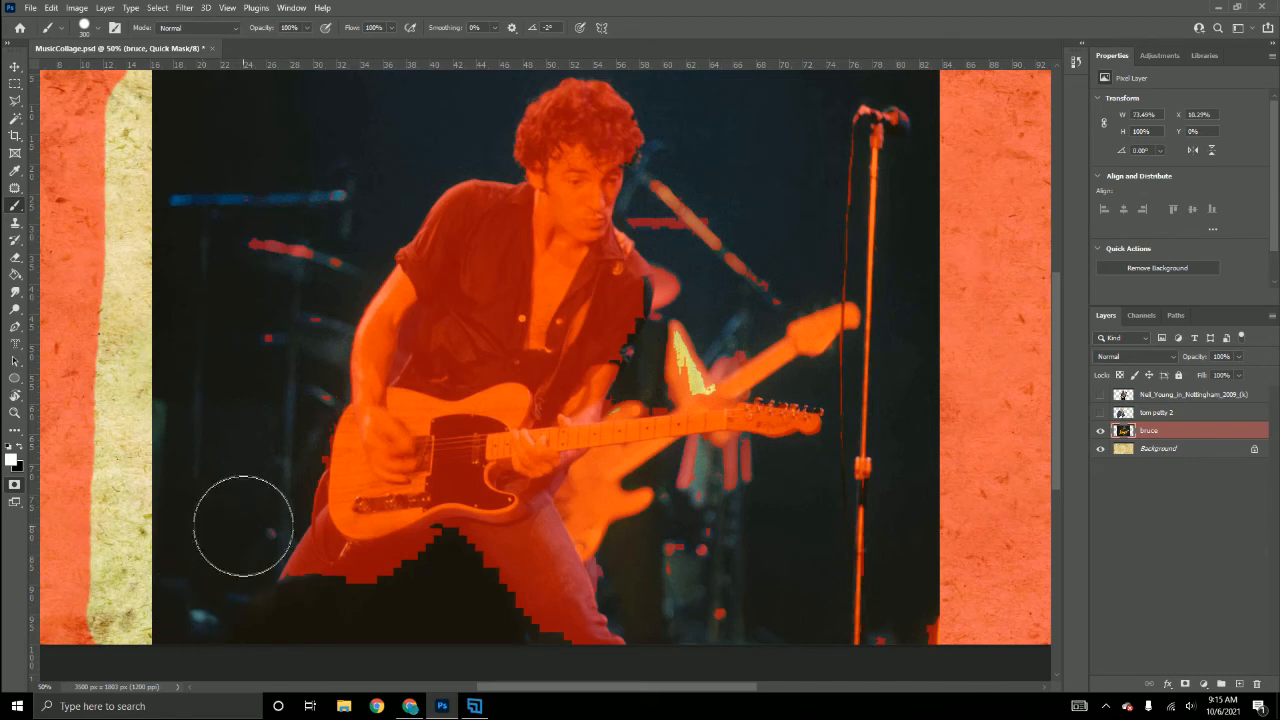
mouse_move(285, 400)
left_mouse_down()
mouse_move(286, 300)
mouse_move(266, 234)
mouse_move(277, 228)
left_mouse_up()
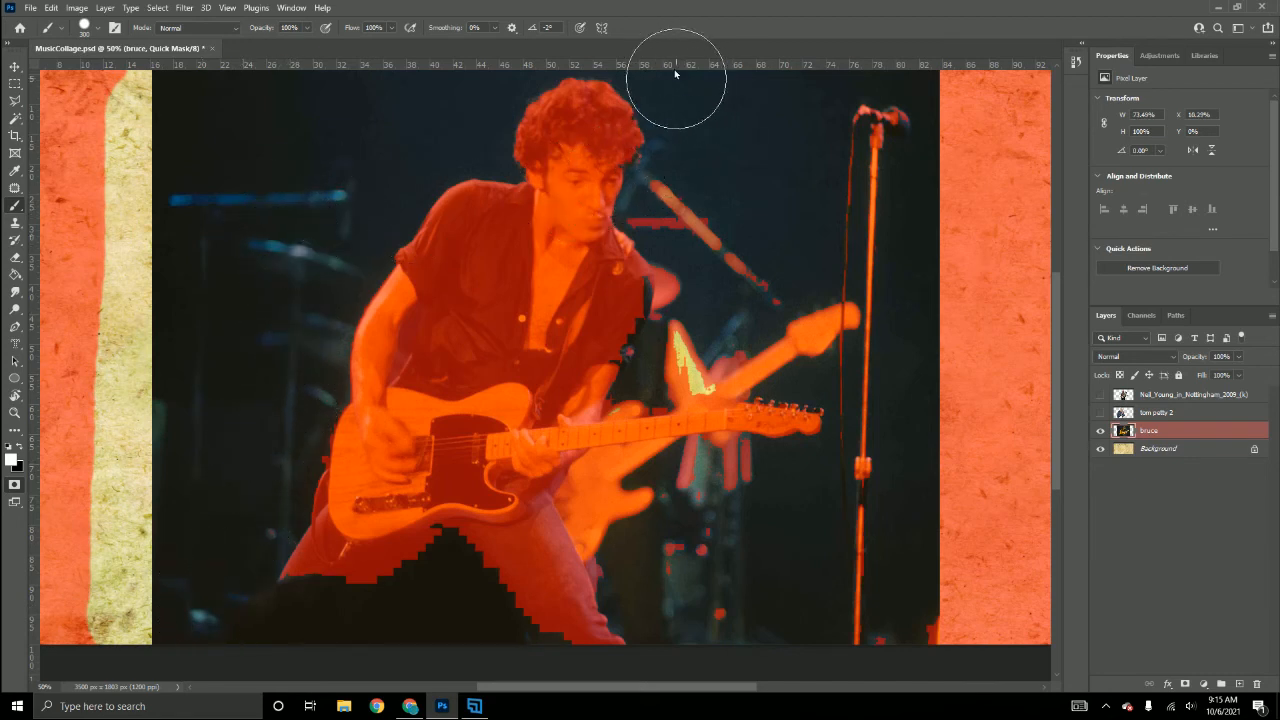
Paint white over the diagonal stand, microphone stand and photo's right edge, then at 200 px over the pale disc beside the shoulder.
mouse_move(683, 171)
left_mouse_down()
mouse_move(674, 210)
mouse_move(704, 215)
mouse_move(771, 266)
left_mouse_up()
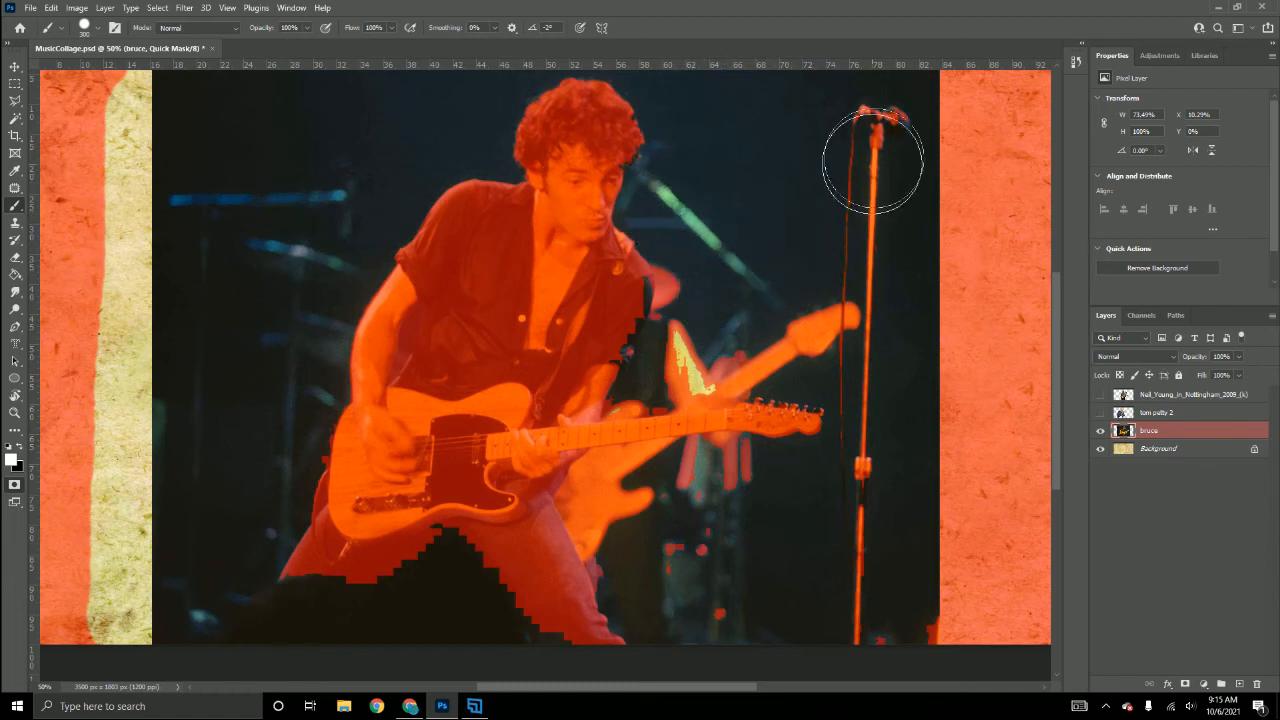
mouse_move(896, 120)
left_mouse_down()
mouse_move(855, 138)
mouse_move(877, 202)
mouse_move(859, 230)
mouse_move(929, 100)
mouse_move(927, 493)
mouse_move(909, 675)
mouse_move(865, 634)
mouse_move(878, 368)
mouse_move(909, 356)
mouse_move(915, 257)
mouse_move(839, 250)
mouse_move(893, 254)
mouse_move(914, 312)
left_mouse_up()
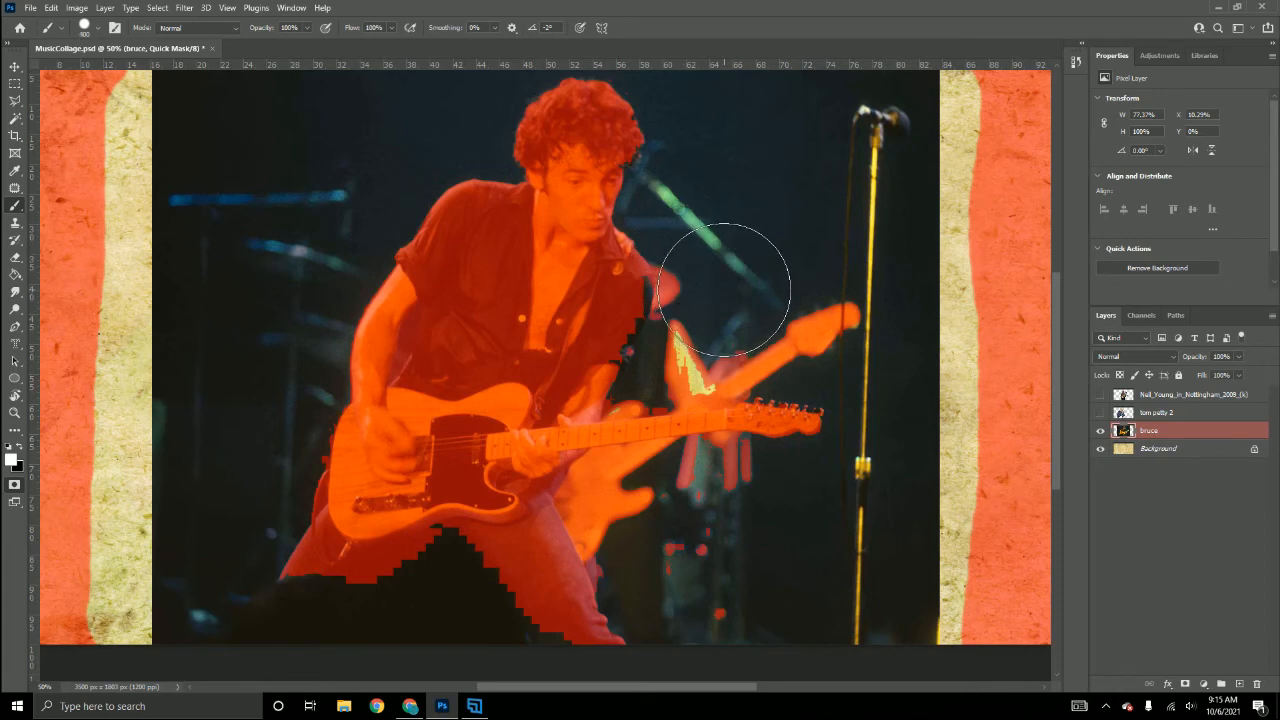
key("bracketleft")
key("bracketleft")
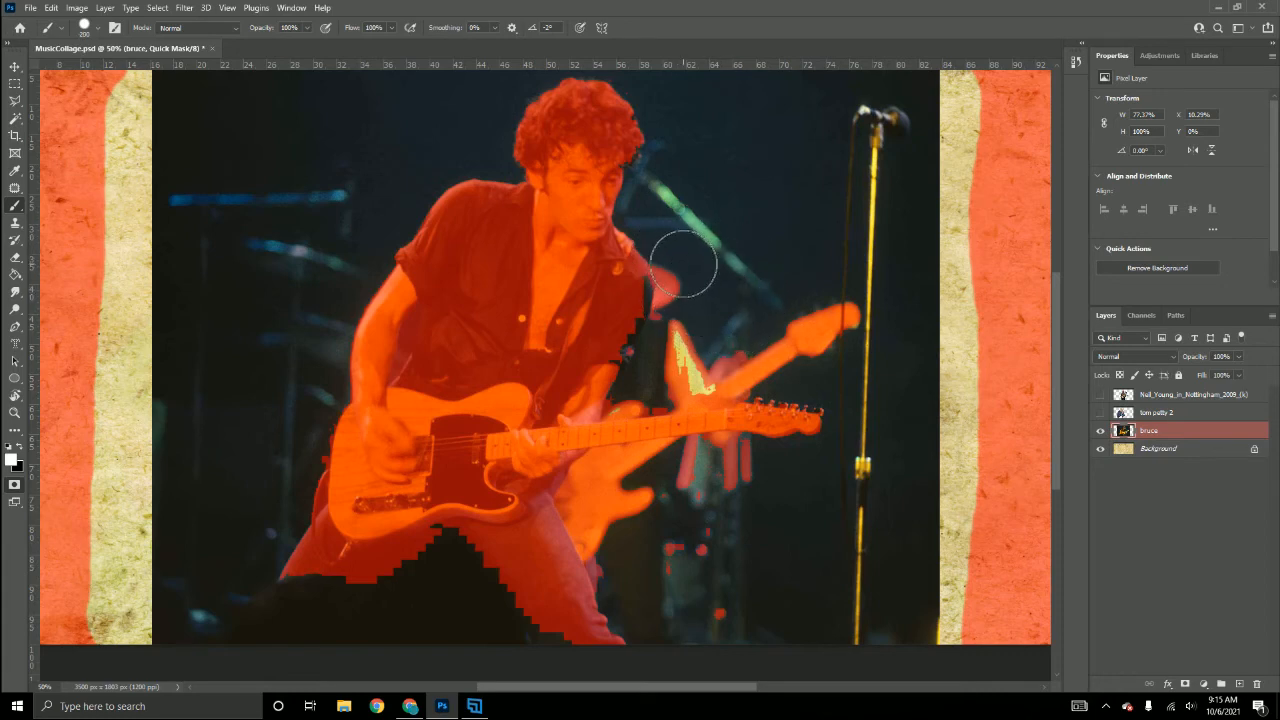
mouse_move(683, 262)
left_mouse_down()
mouse_move(678, 380)
mouse_move(695, 376)
left_mouse_up()
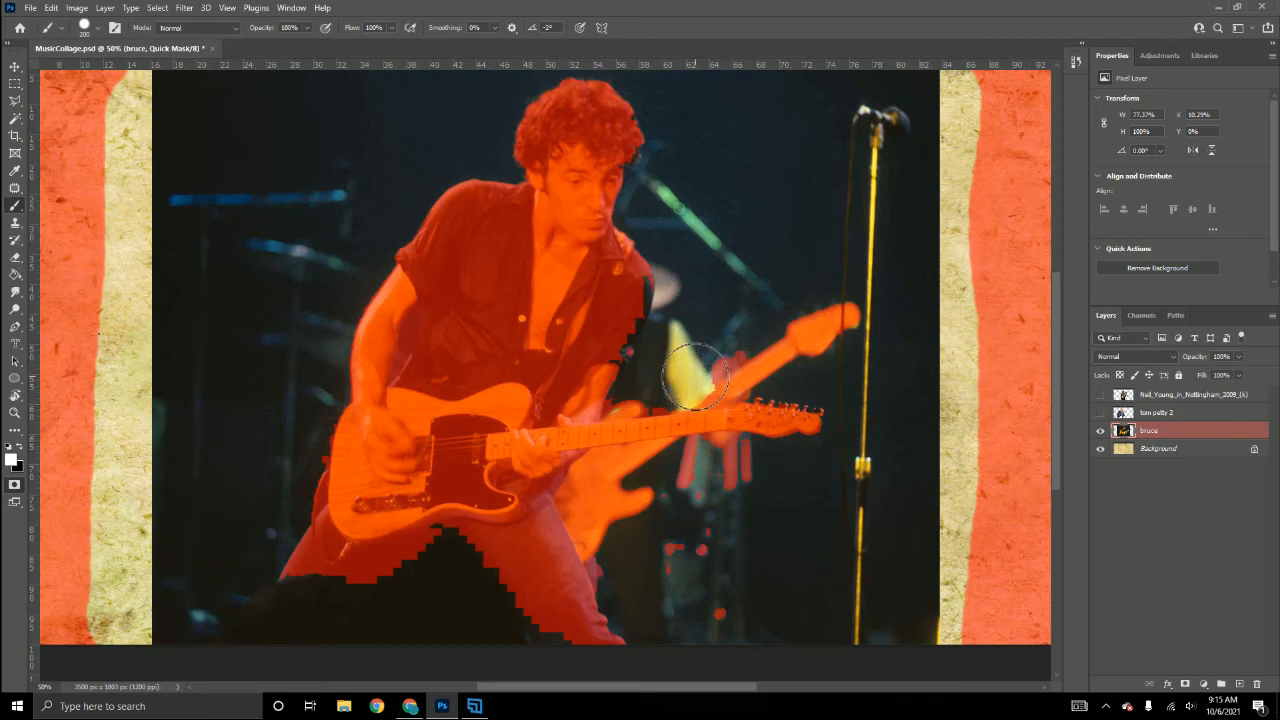
Enlarge the brush to 400 px and paint white in the quick mask over the background guitar's neck and headstock.
key("bracketright")
key("bracketright")
key("bracketright")
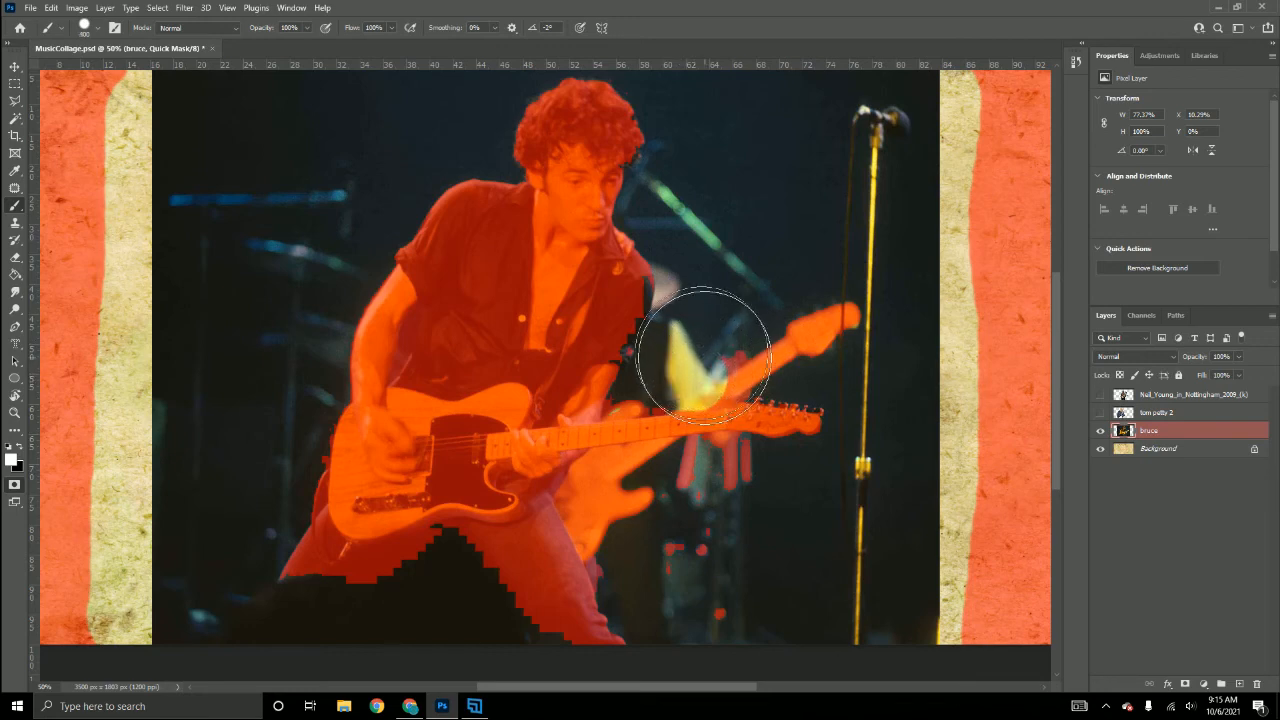
left_click_drag(706, 340, 837, 309)
Reduce the brush to 175 px and paint white over the red remnants below the foreground guitar's neck.
key("bracketleft")
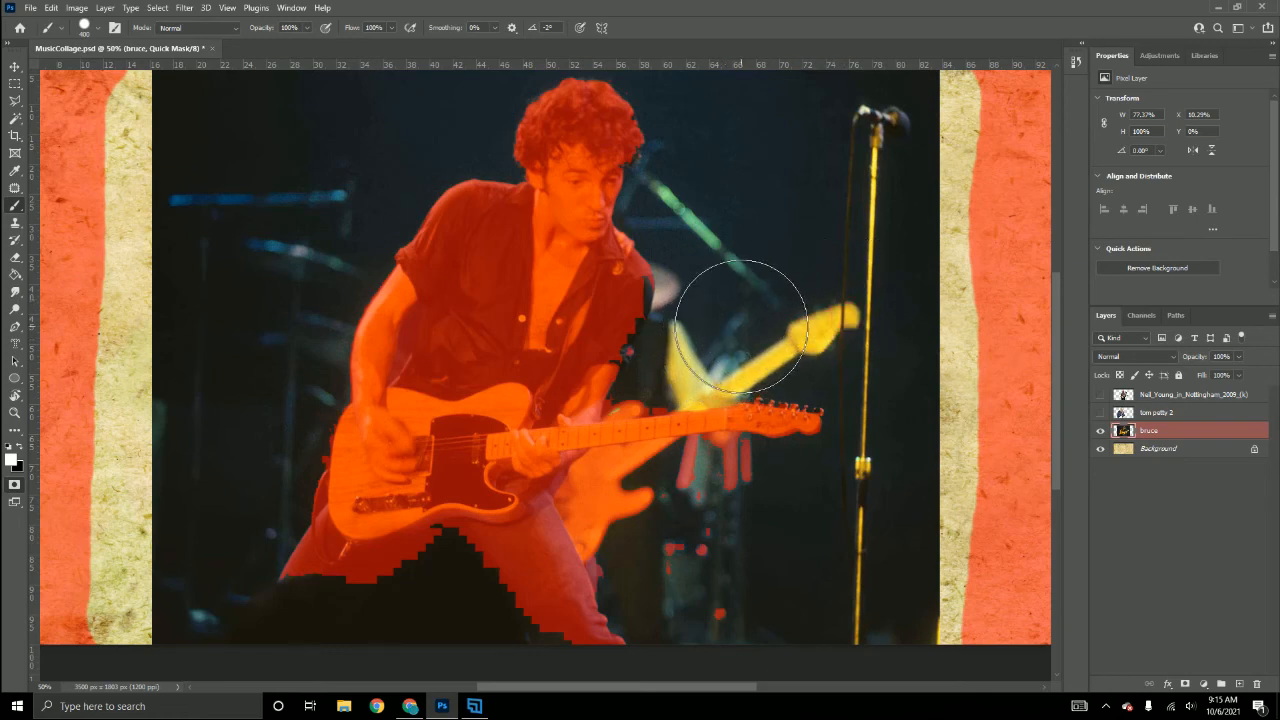
key("bracketleft")
key("bracketleft")
key("bracketleft")
mouse_move(680, 462)
left_mouse_down()
mouse_move(737, 457)
mouse_move(737, 480)
mouse_move(674, 543)
mouse_move(741, 627)
left_mouse_up()
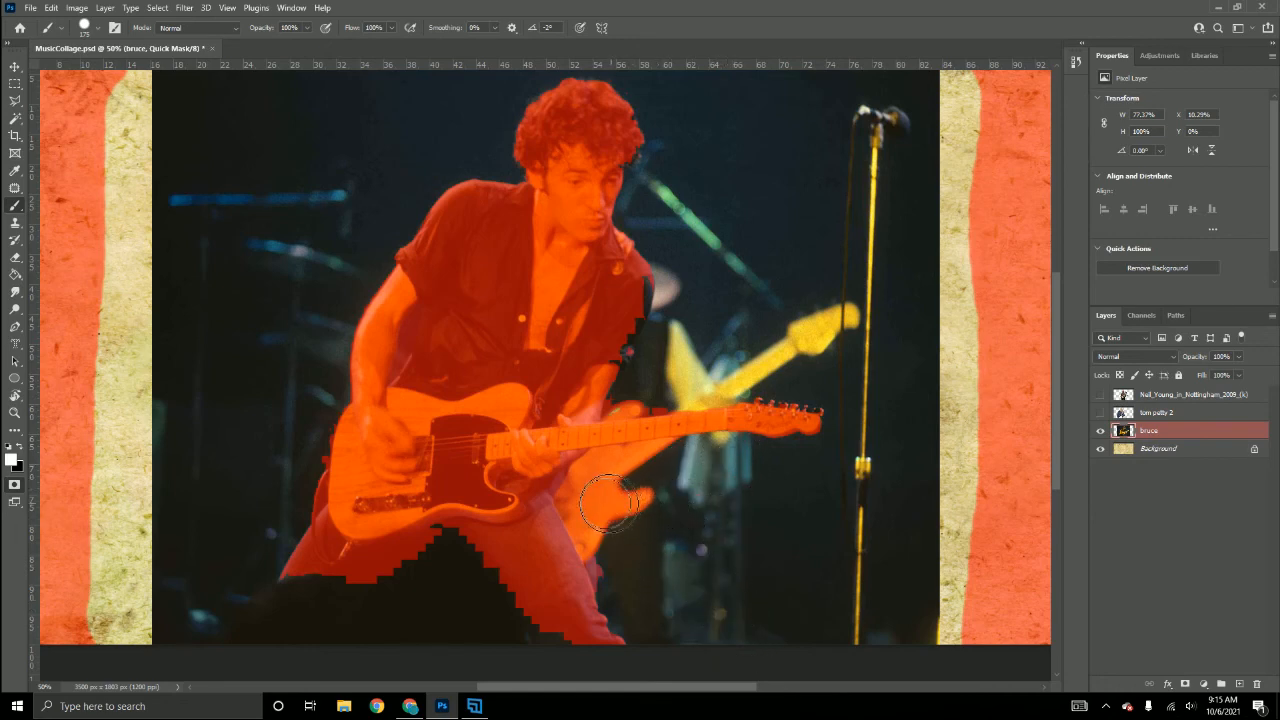
Enlarge the brush to 300 px and paint white over the background guitar's body beside the jeans.
key("bracketright")
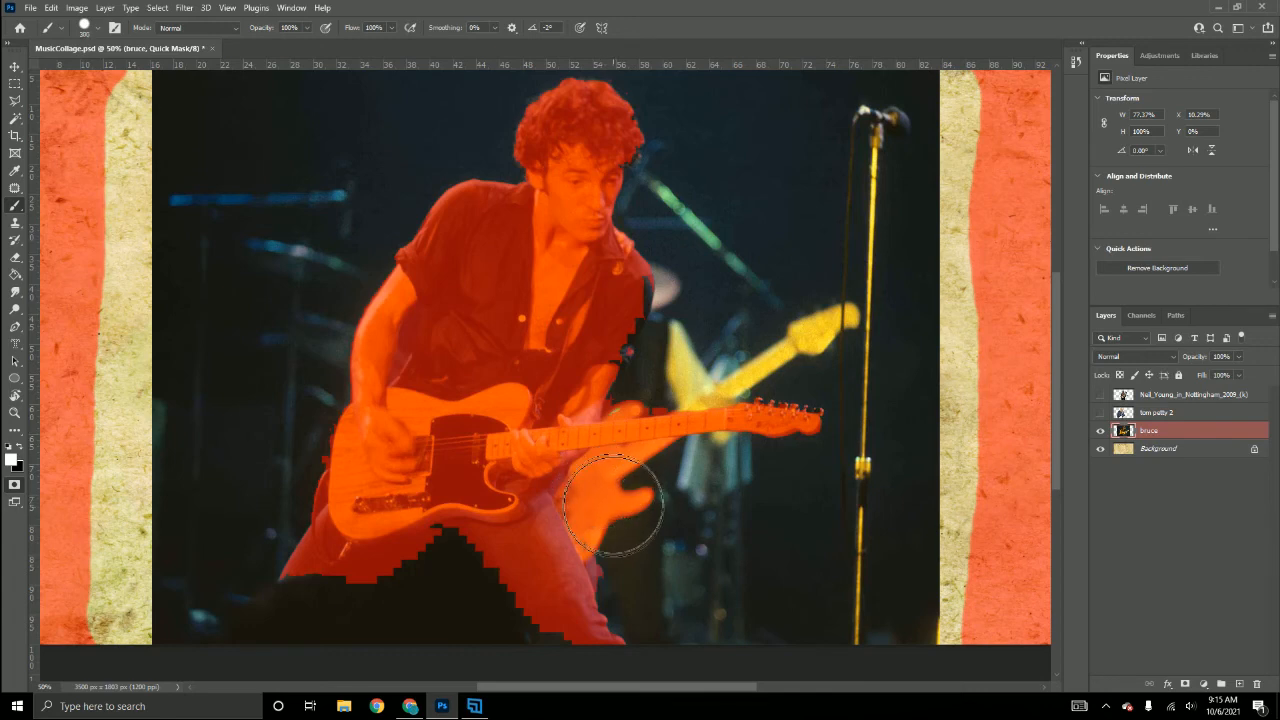
left_click_drag(609, 494, 650, 494)
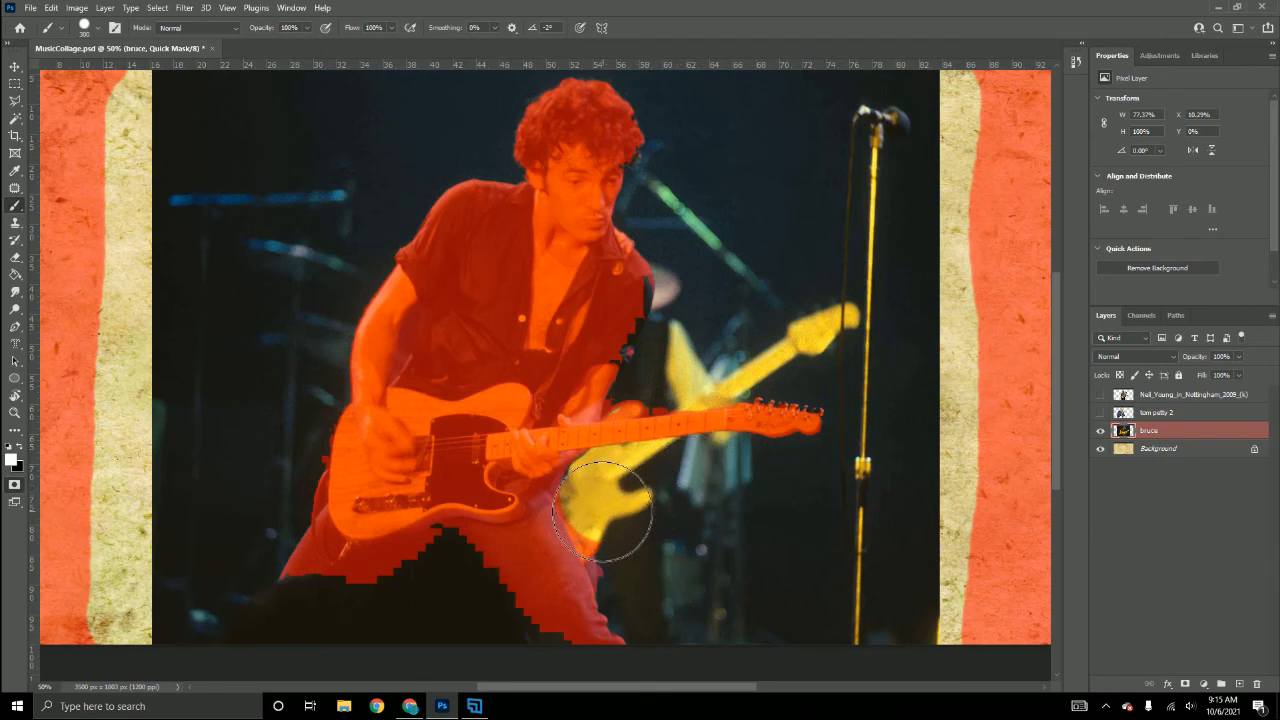
left_click_drag(614, 523, 634, 553)
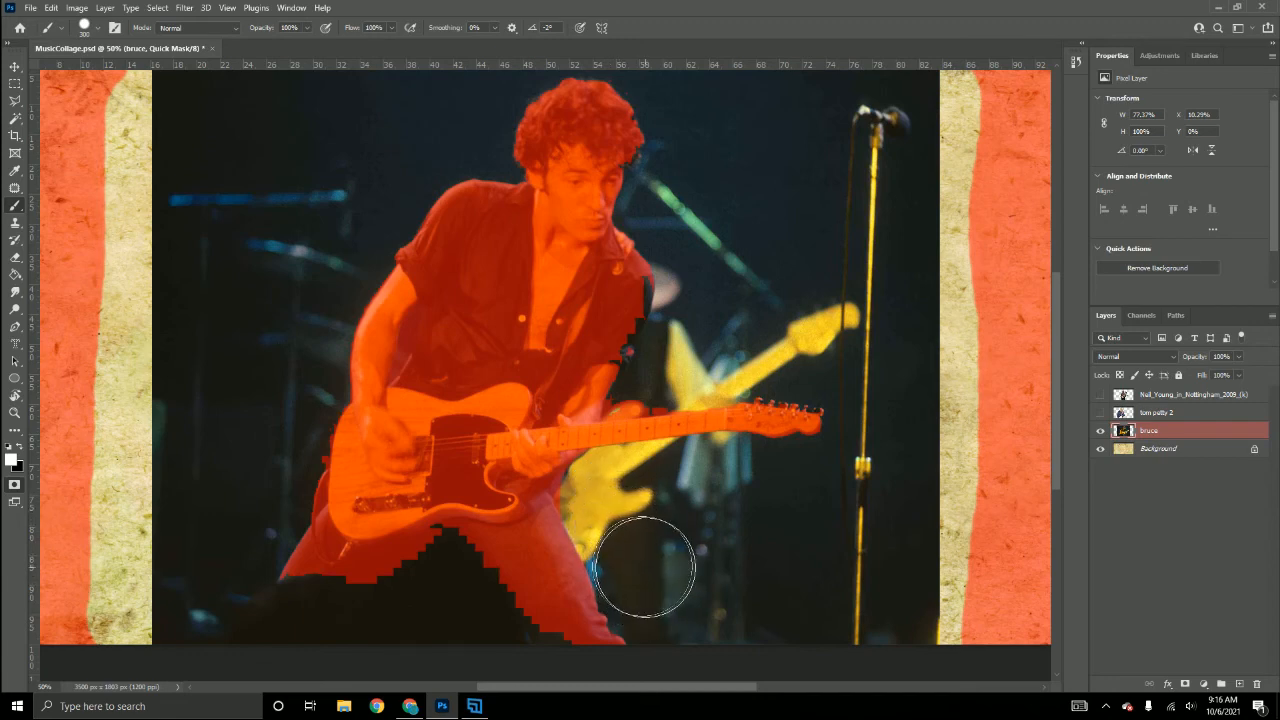
Reduce the brush to 100 px and paint black in the quick mask over the unprotected sleeve edge above the fretting arm.
key("bracketleft")
key("bracketleft")
key("bracketleft")
key("bracketleft")
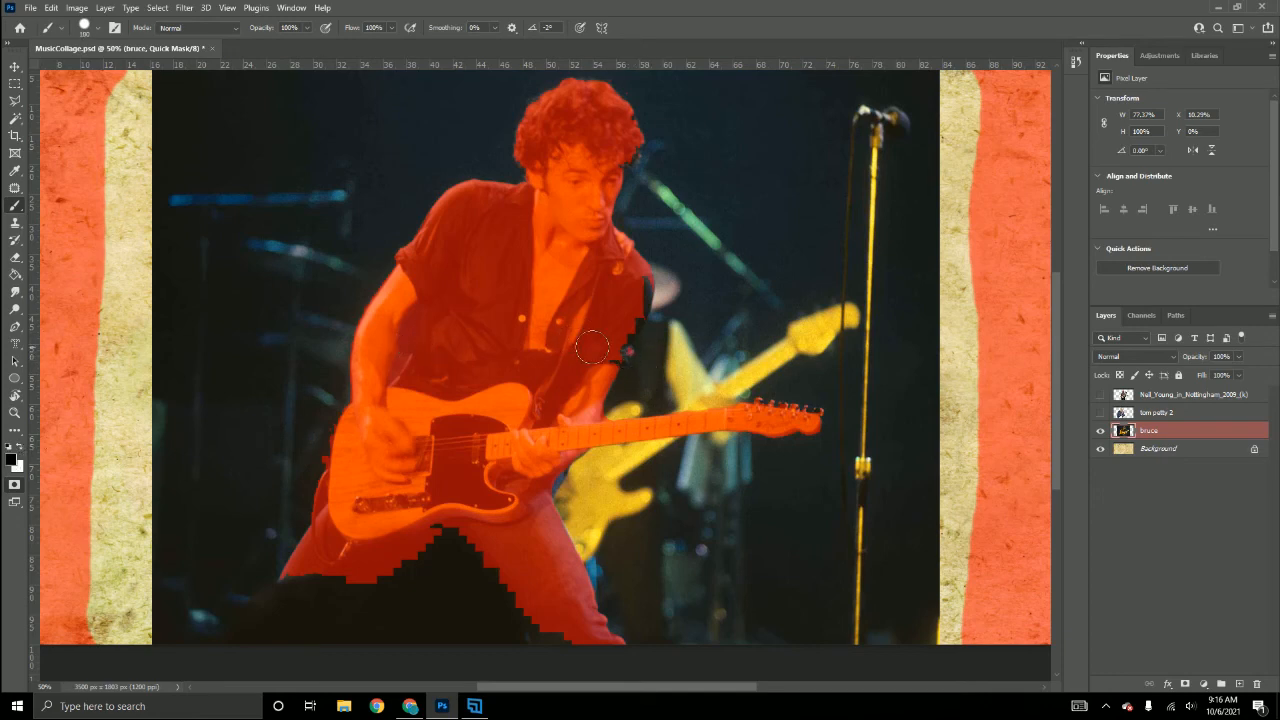
left_click_drag(609, 345, 628, 291)
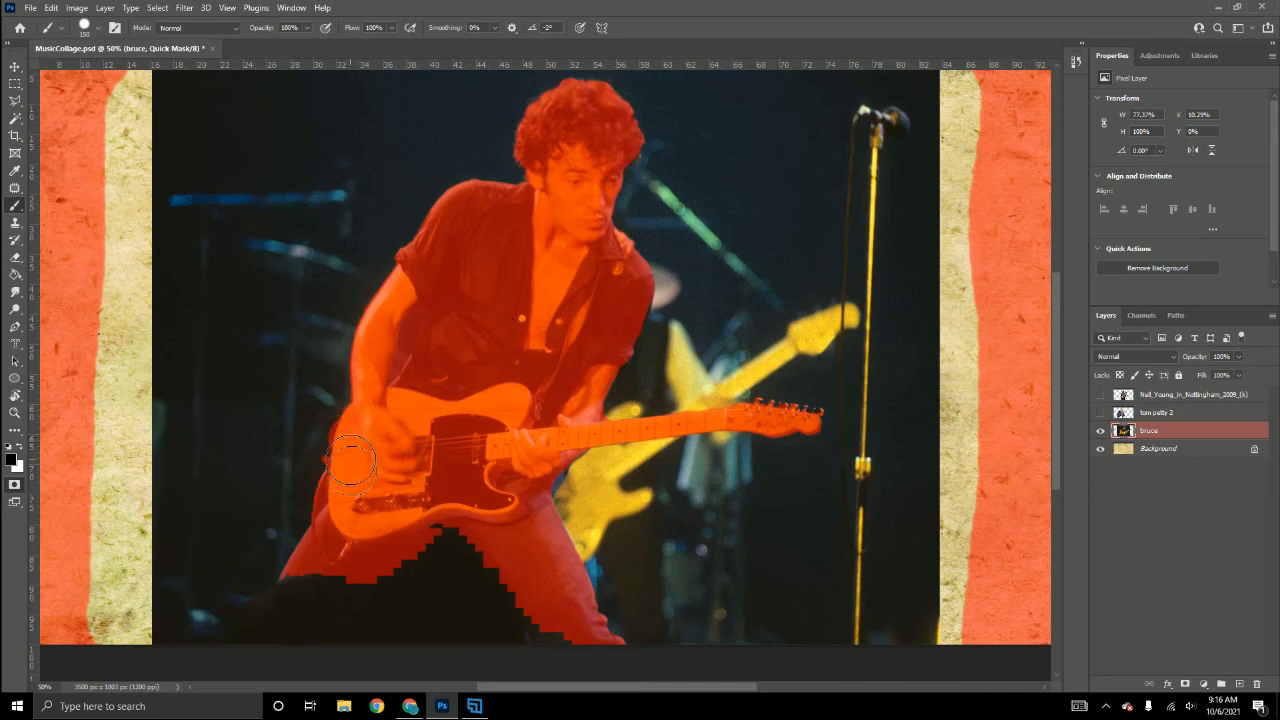
Paint black with a 150 px brush down the foreground guitar's lower edge and hip, undoing the stray dab beside the sleeve.
mouse_move(351, 461)
left_mouse_down()
mouse_move(338, 525)
mouse_move(359, 569)
left_mouse_up()
left_click(367, 263)
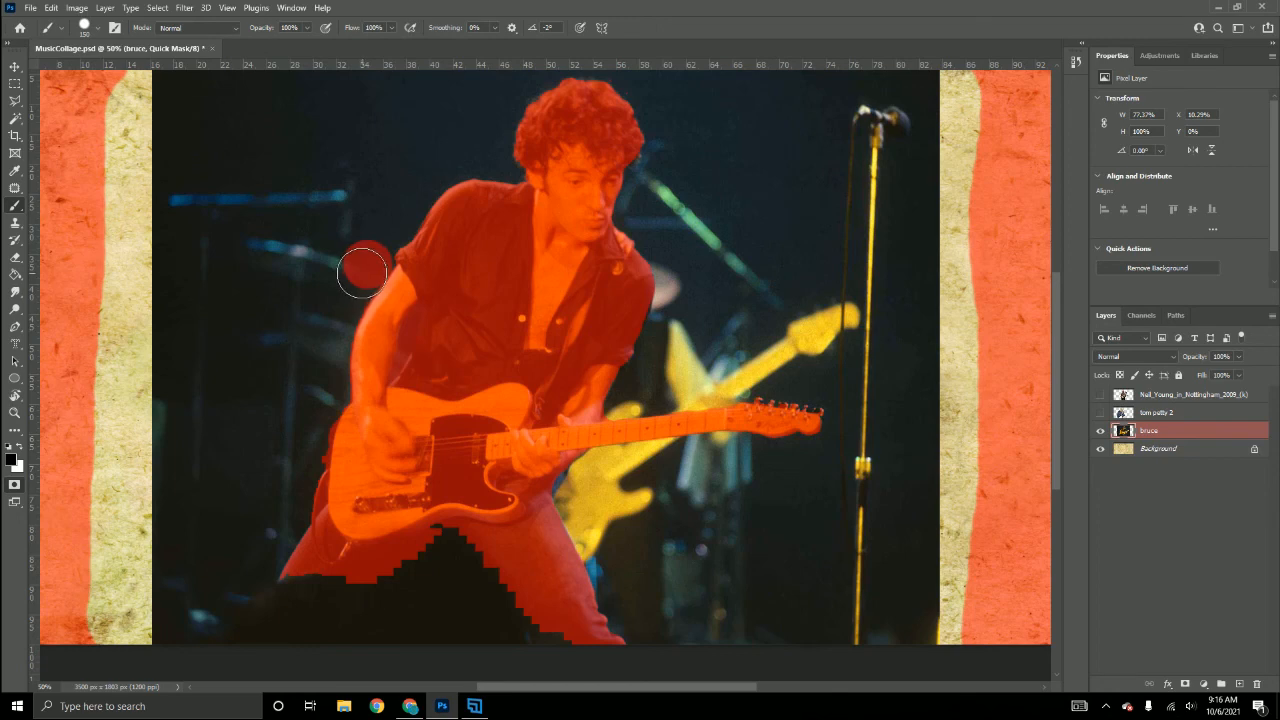
key("ctrl+z")
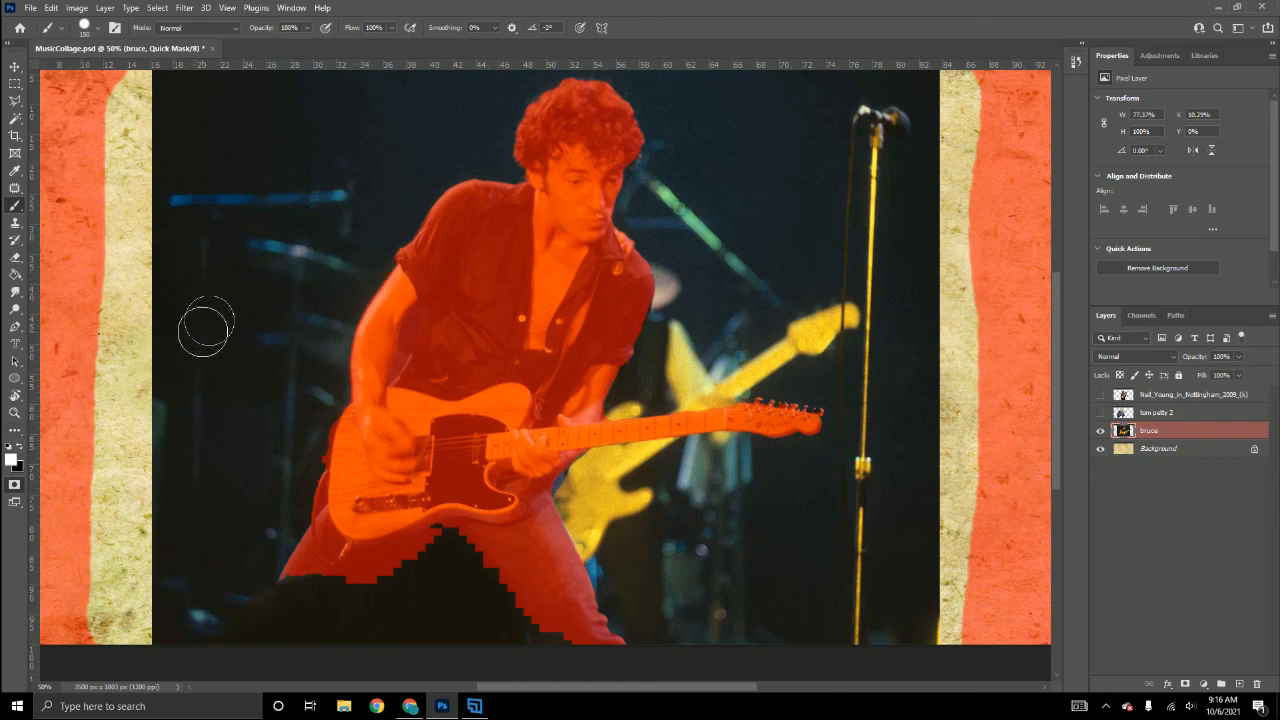
Enlarge the brush to 250 px and paint white over the red remnant around the cable behind the foreground guitar's body.
key("bracketright")
key("bracketright")
key("bracketright")
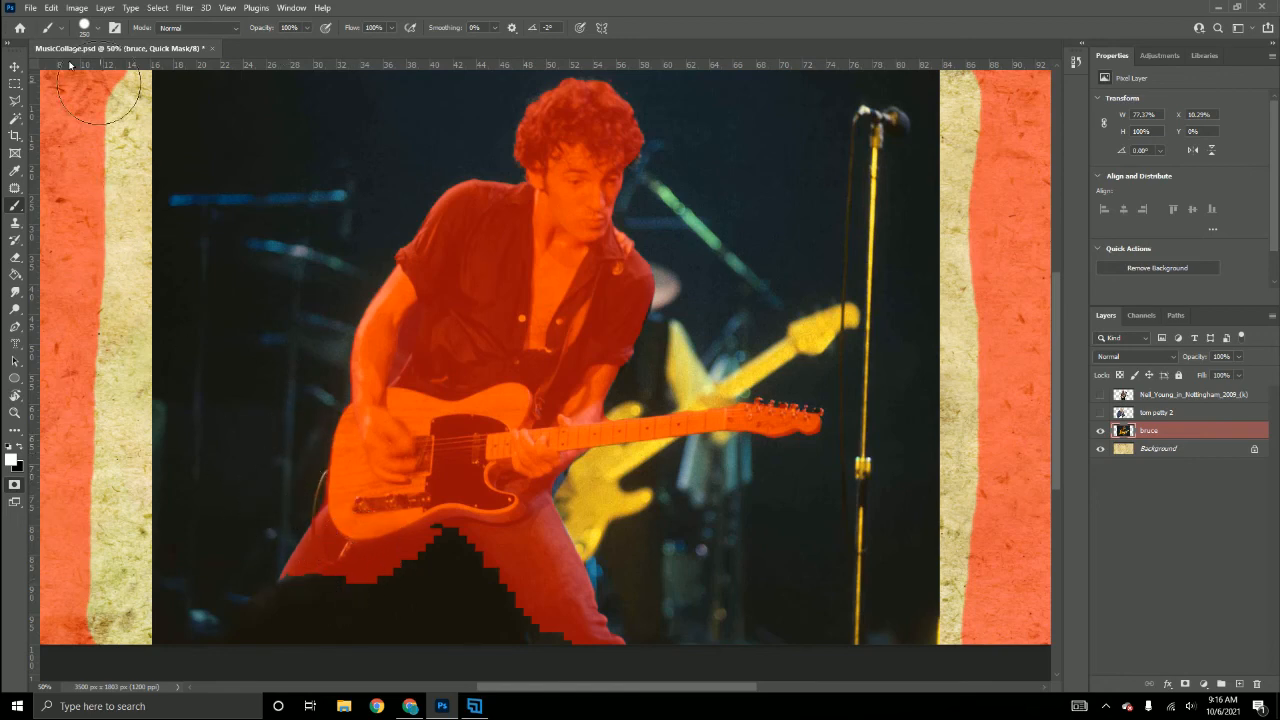
Paint black in the quick mask along the jagged inner edges of both legs to cover the missing parts of the jeans.
left_click(98, 30)
left_click(98, 30)
left_click(20, 450)
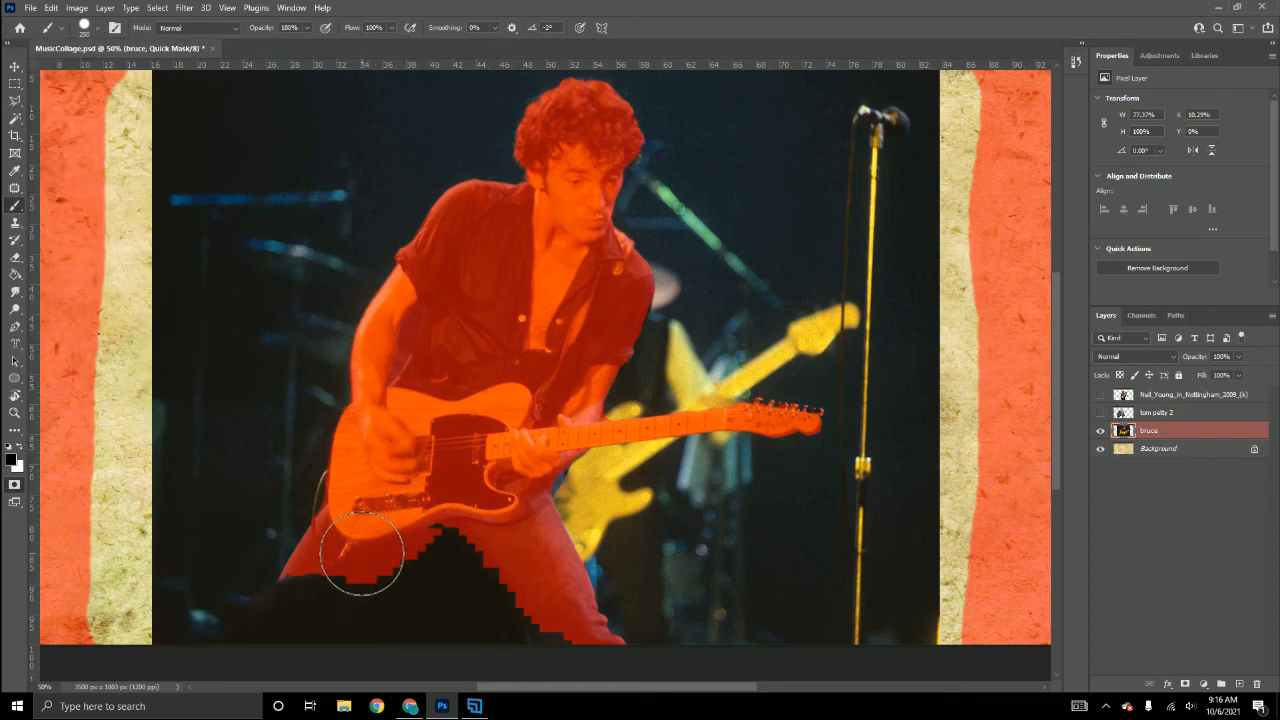
mouse_move(362, 553)
left_mouse_down()
mouse_move(435, 495)
mouse_move(471, 498)
mouse_move(560, 593)
mouse_move(545, 596)
mouse_move(567, 635)
left_mouse_up()
key("bracketleft")
key("bracketleft")
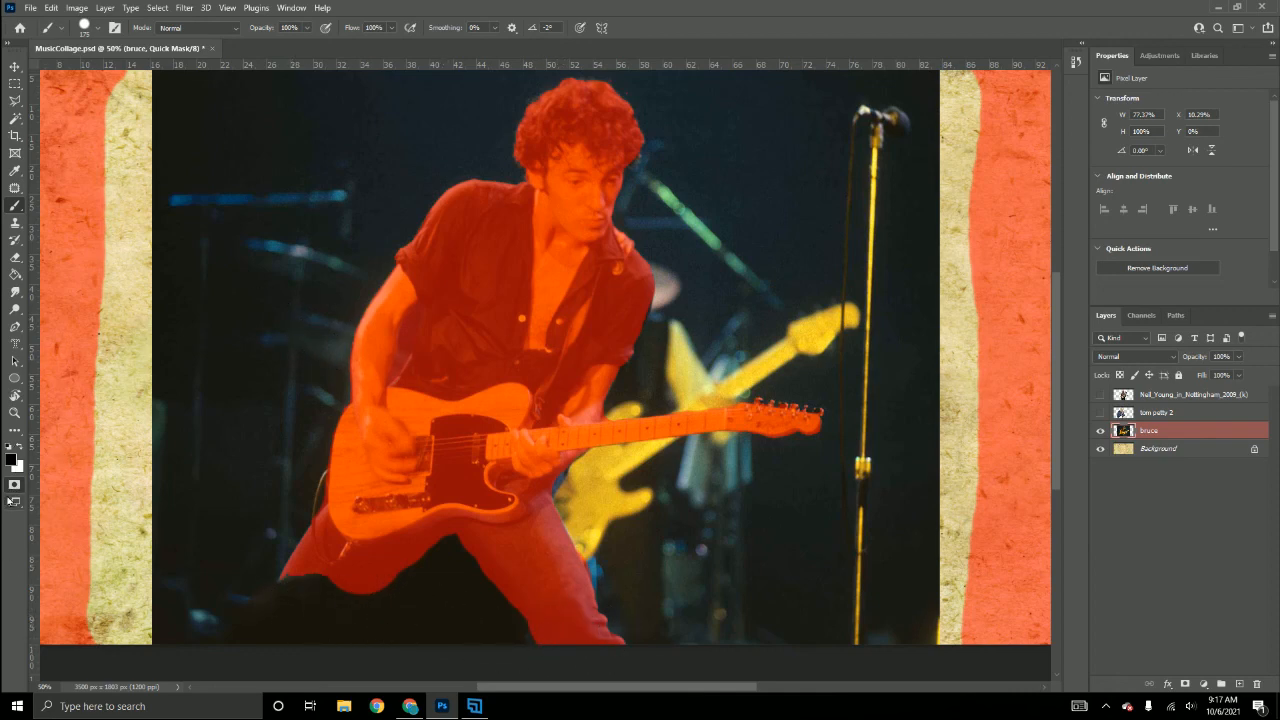
Exit Quick Mask mode, delete the selected background from the bruce layer and clear the selection.
left_click(14, 484)
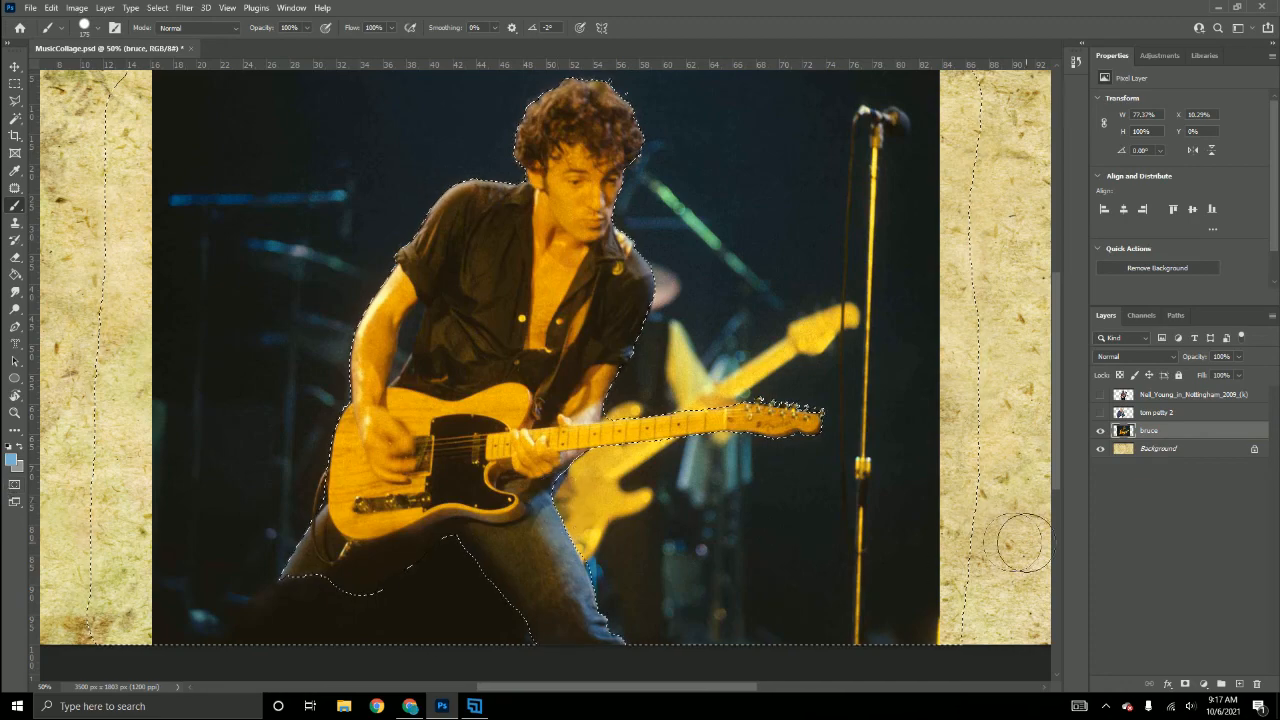
key("Delete")
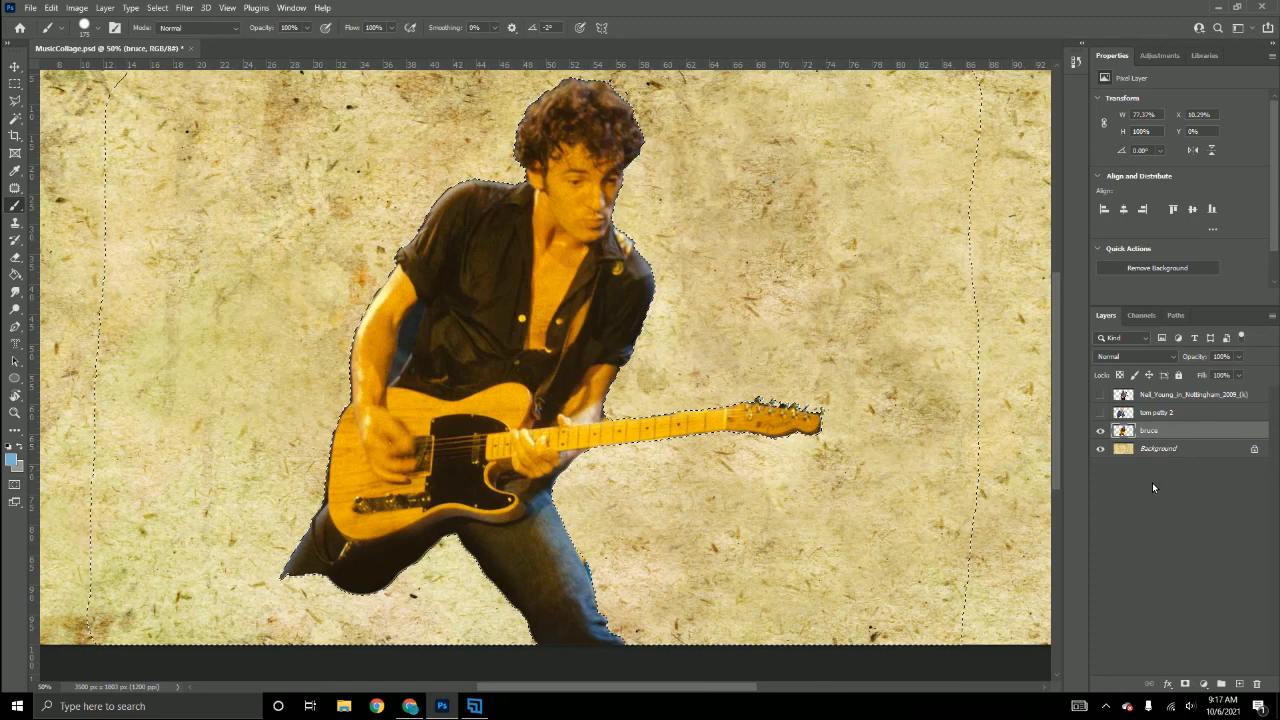
key("ctrl+d")
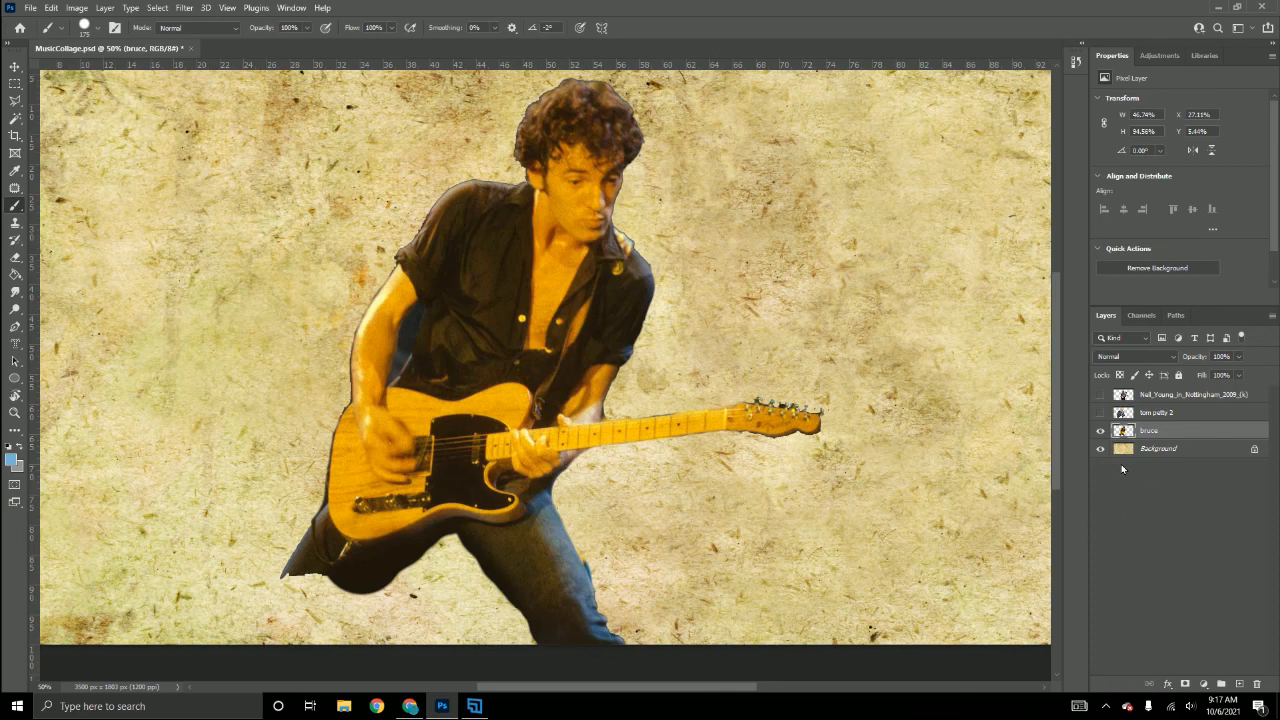
Show the tom petty 2 and Neil Young layers again.
left_click(1100, 412)
left_click(1100, 395)
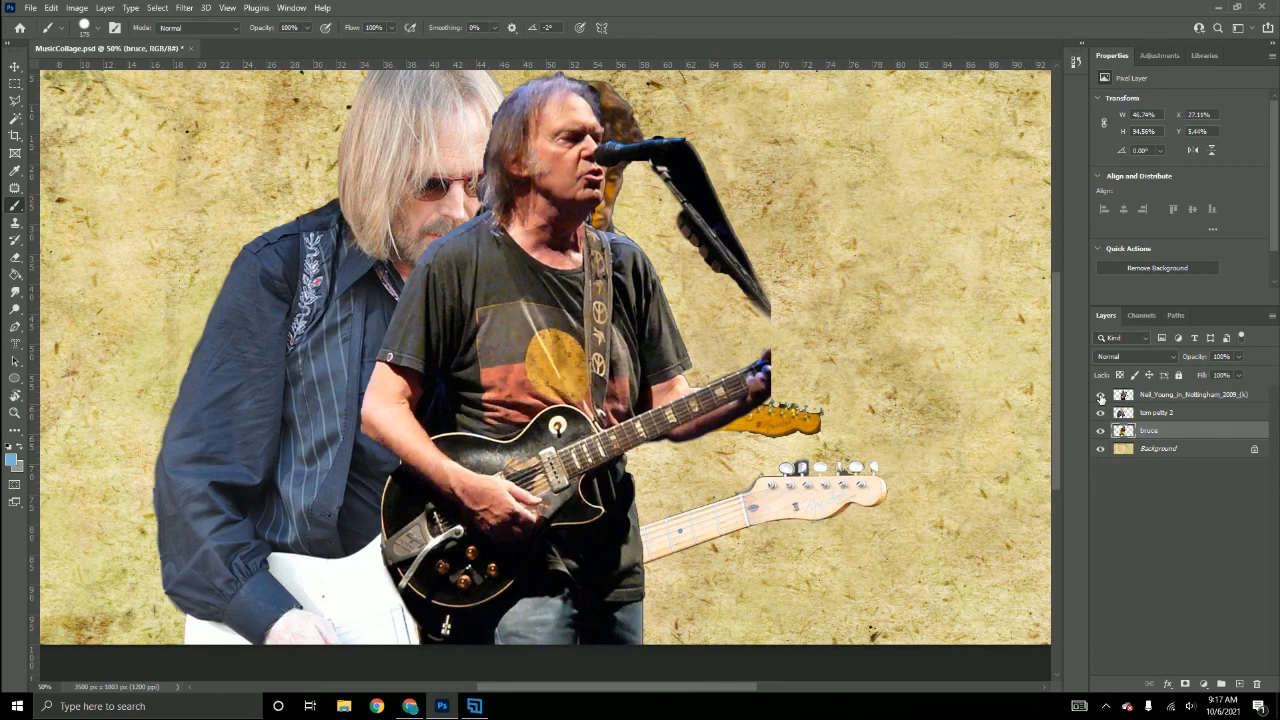